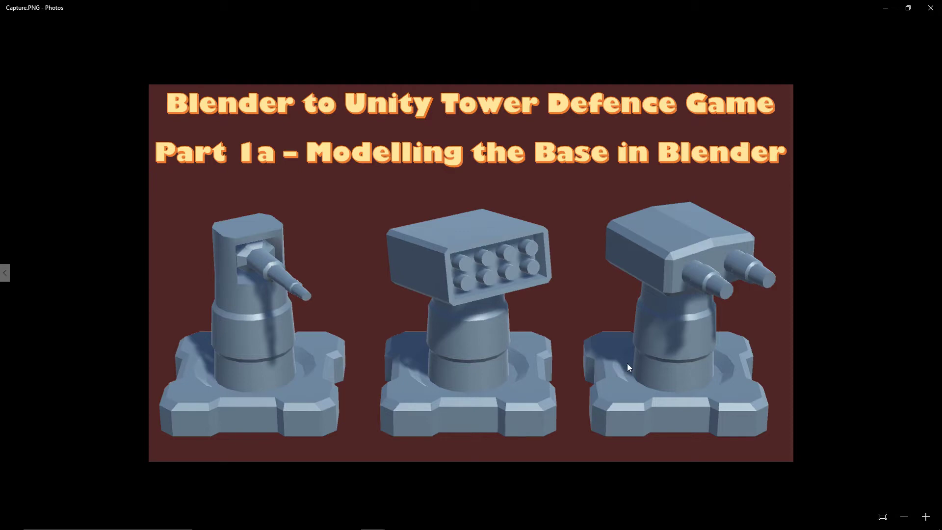
Step: Switch from the title picture to the Blender window containing the default cube scene
key("alt+Tab")
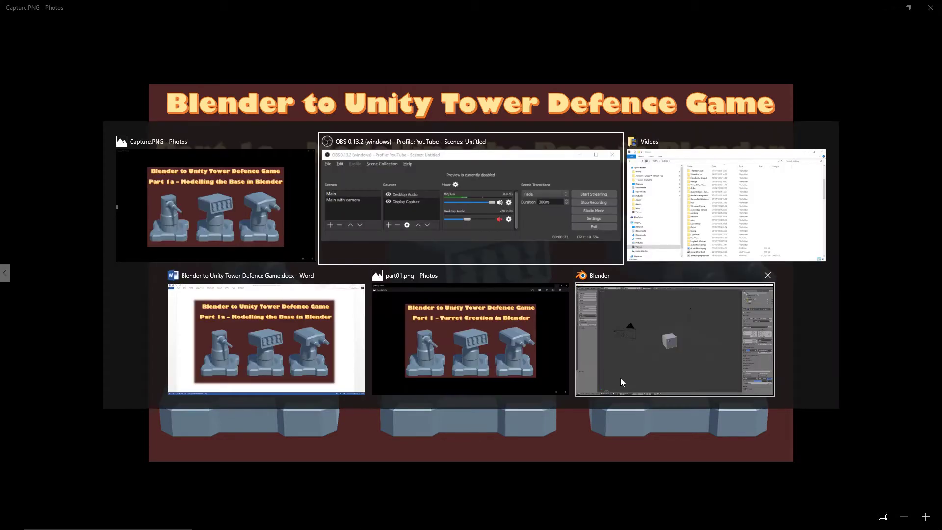
key("alt+Tab")
key("alt+Tab")
key("alt+Tab")
key("alt+Tab")
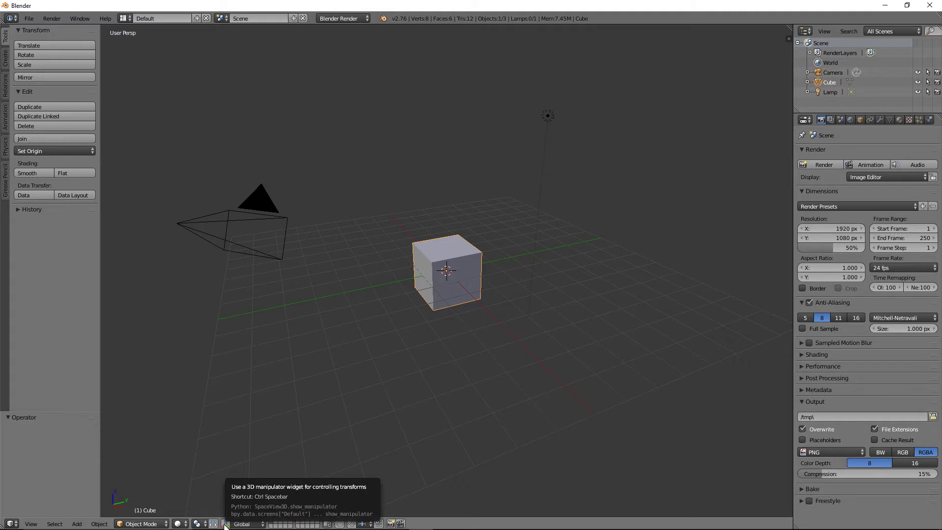
left_click(225, 524)
left_click(225, 524)
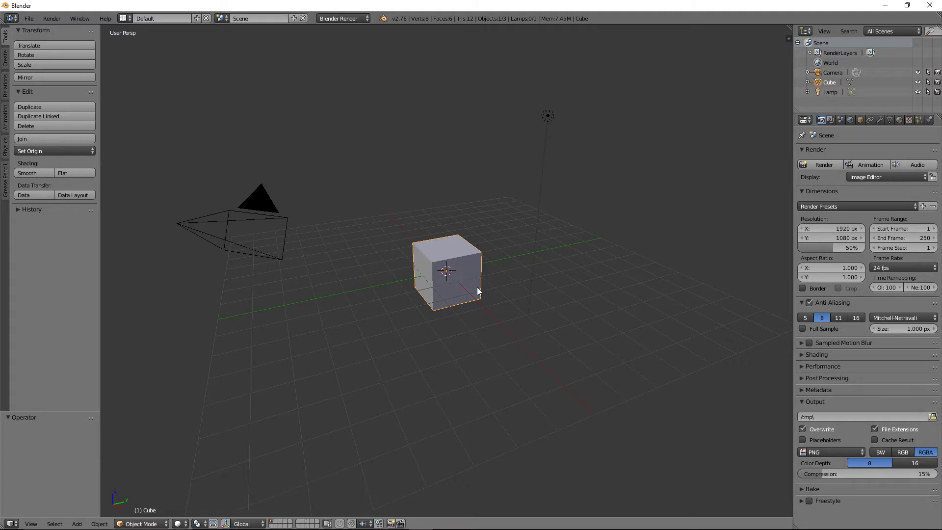
scroll(480, 279, "up", 3)
scroll(479, 279, "down", 4)
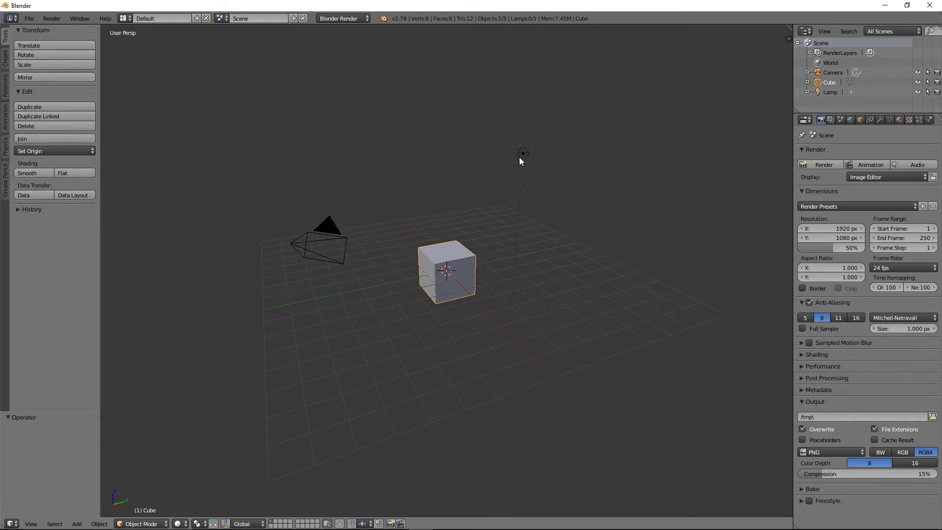
scroll(498, 265, "up", 3)
scroll(497, 265, "down", 2)
scroll(497, 265, "up", 1)
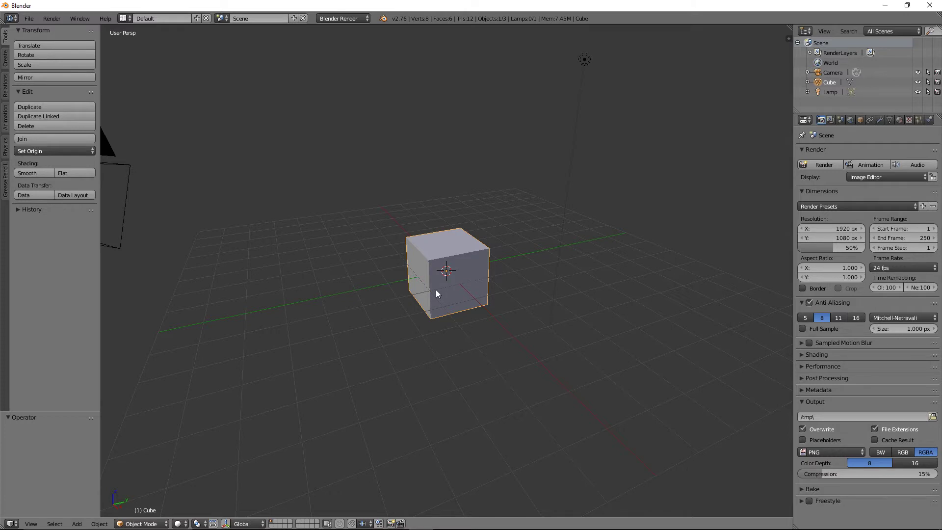
scroll(470, 297, "up", 1)
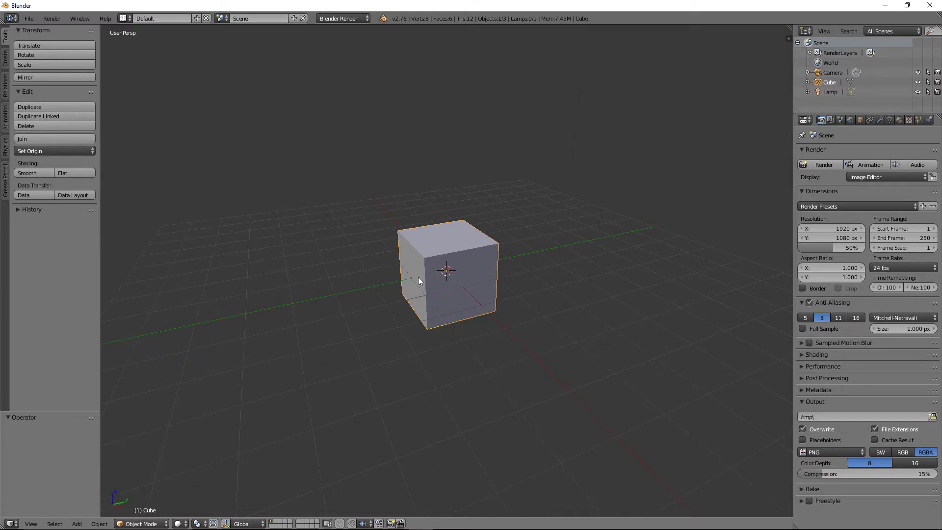
Step: Show the cube's transform properties and scale the cube uniformly by 0.5
middle_click_drag(456, 289, 484, 282)
key("n")
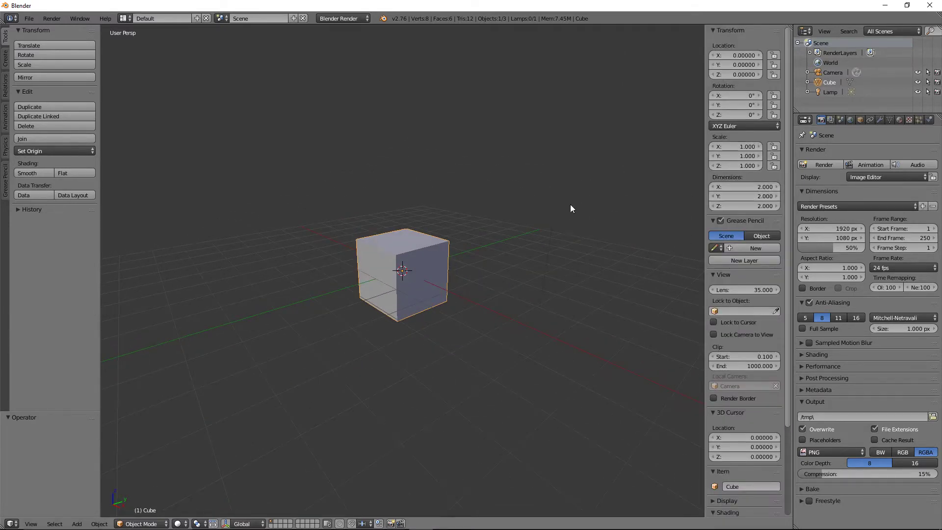
middle_click_drag(405, 249, 449, 267)
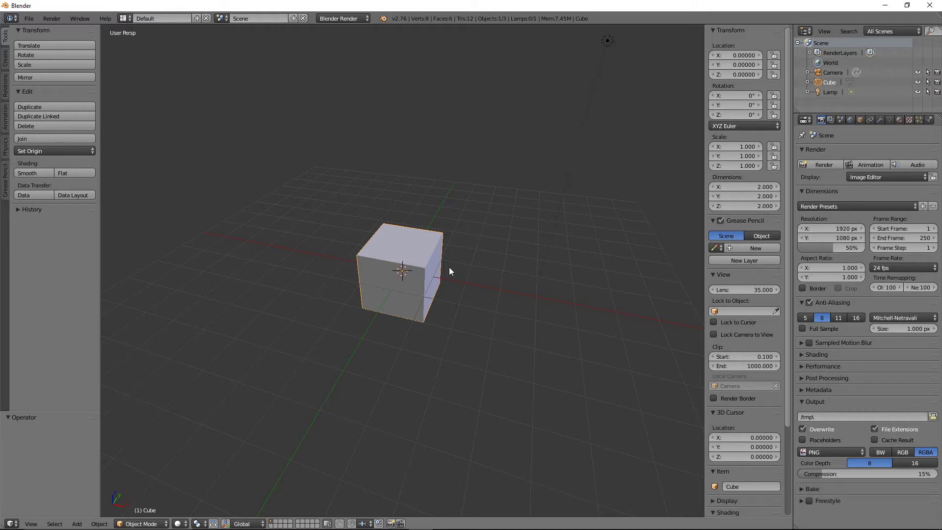
type("s0.5")
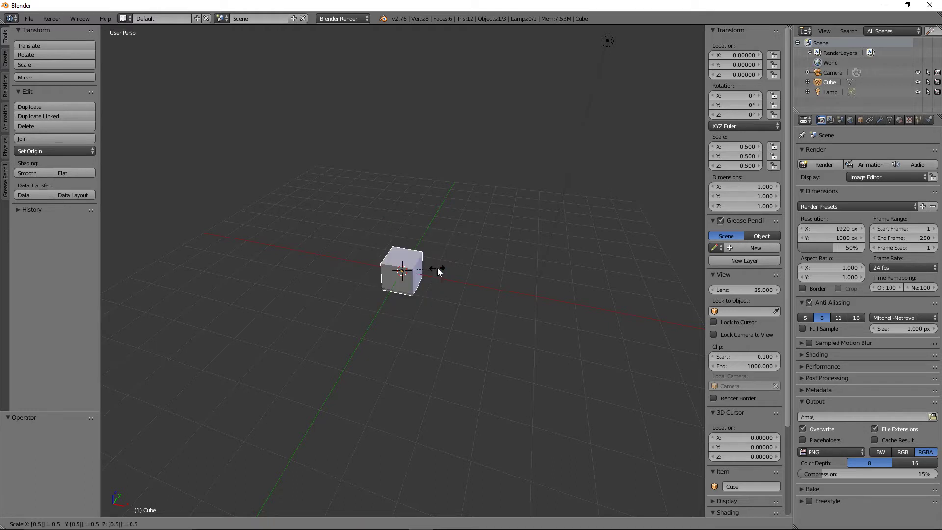
key("Return")
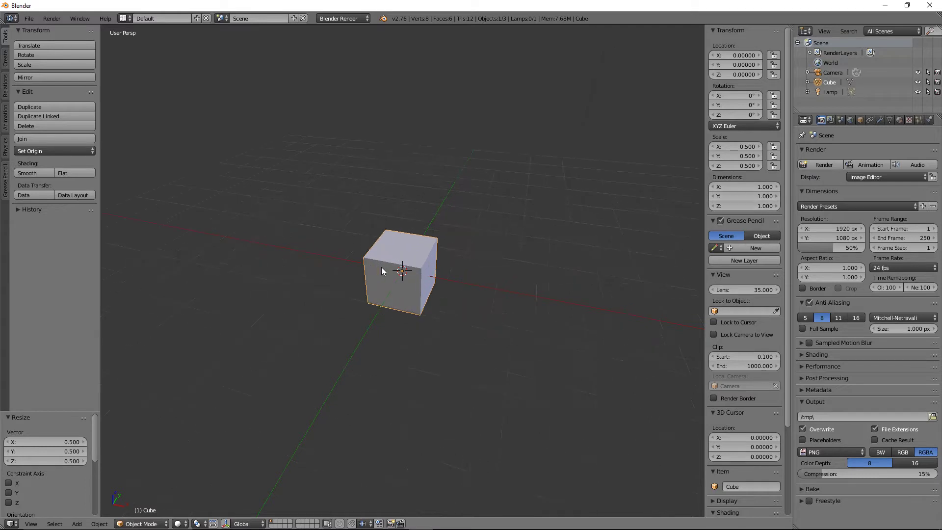
Step: Flatten the cube into a slab by scaling it by 0.2 along the Z axis
key("KP_1")
key("s")
key("z")
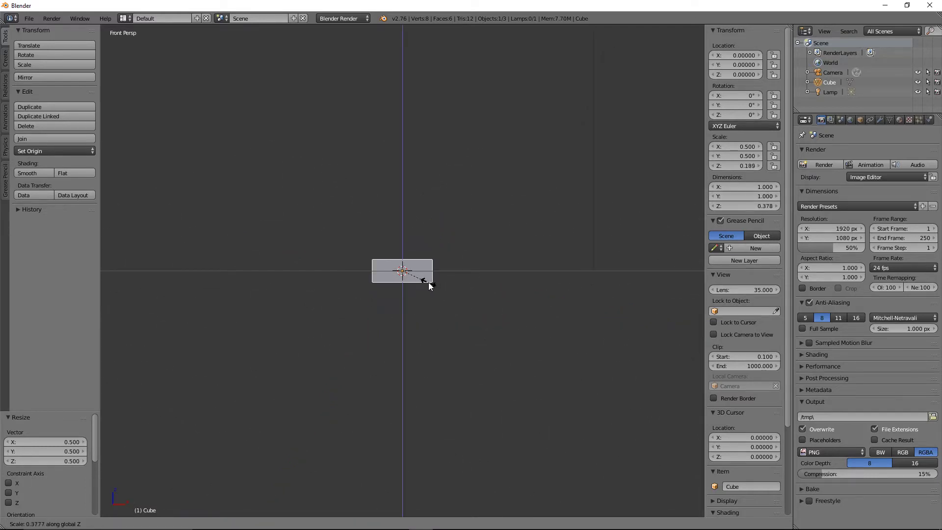
type("0.2")
key("Return")
scroll(428, 286, "up", 5)
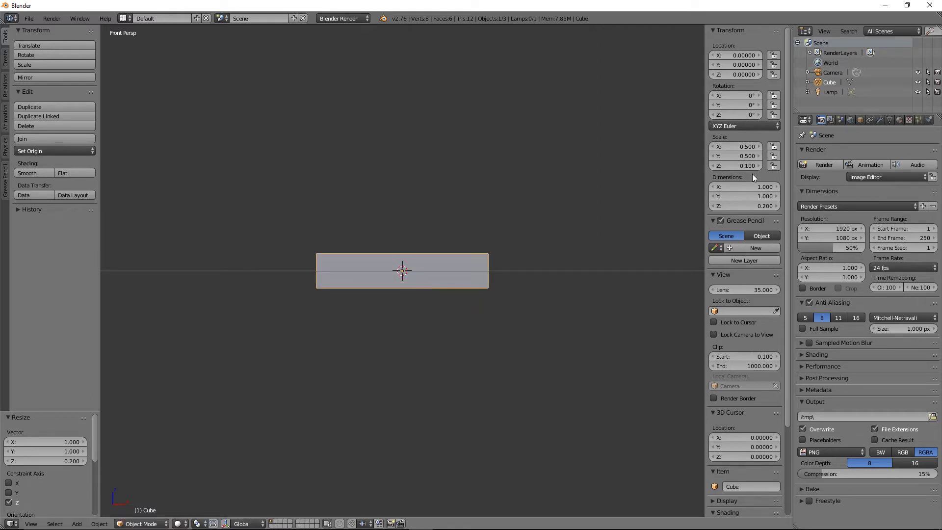
Step: Apply the slab's rotation and scale, and move it up 0.1 along the Z axis
key("ctrl+a")
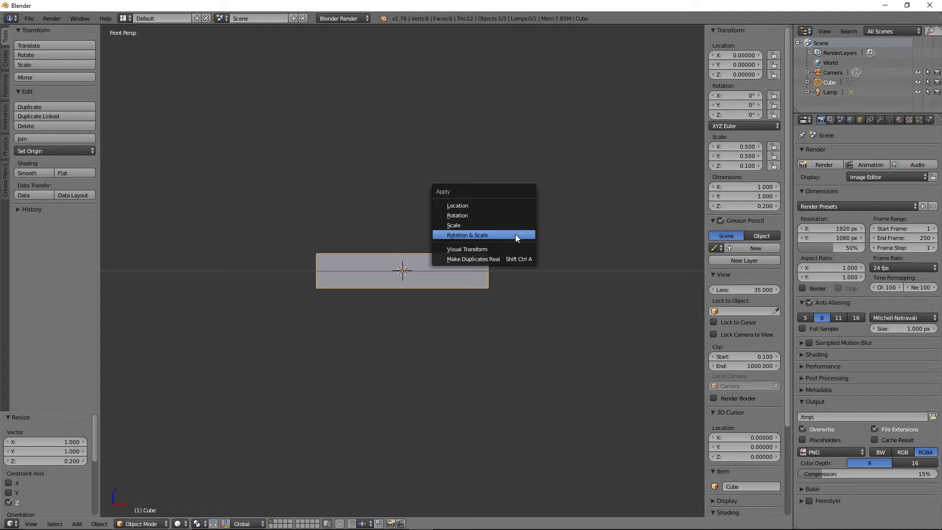
left_click(515, 235)
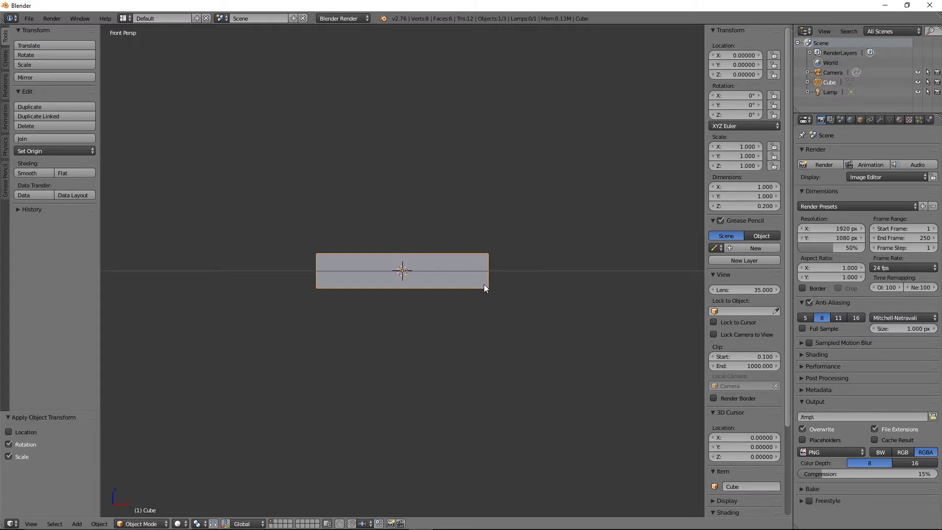
key("g")
key("z")
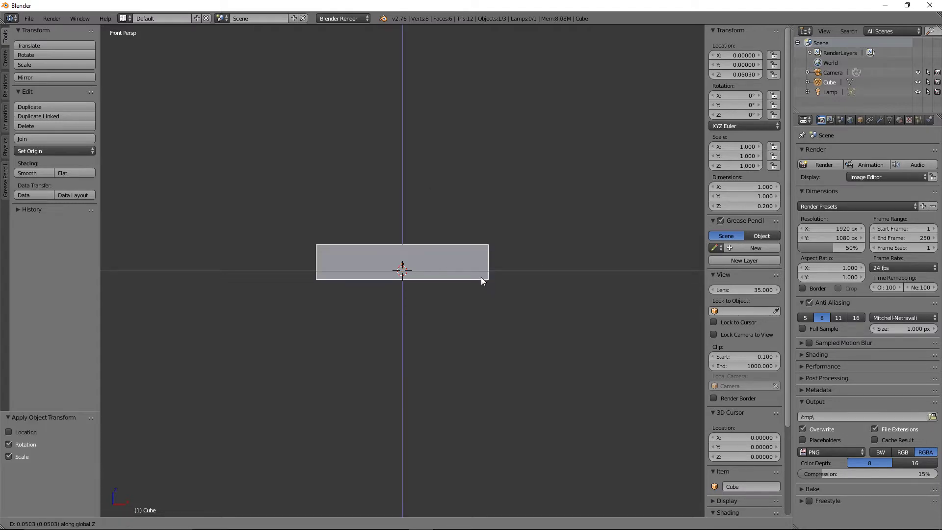
type("0.1")
key("Return")
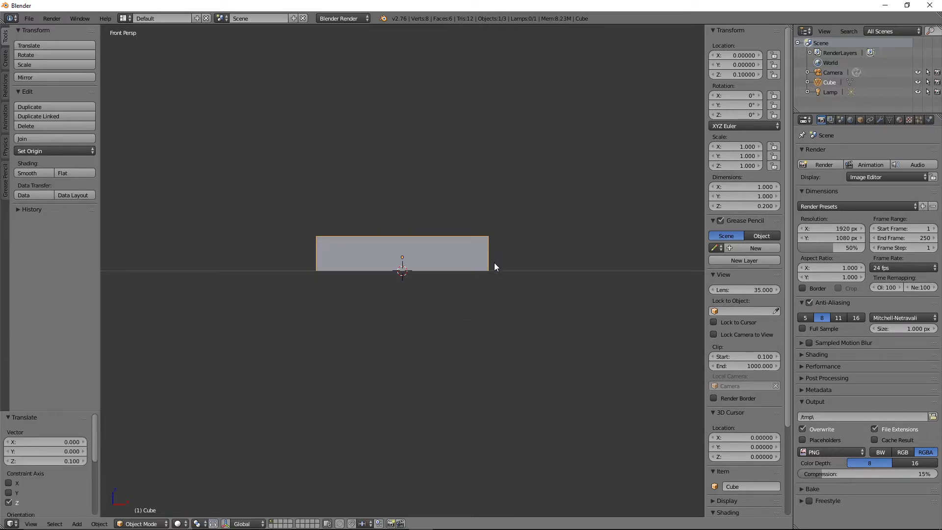
Step: In Edit Mode, add two centred loop cuts, dividing the slab into equal halves along both X and Y
middle_click_drag(492, 270, 444, 309)
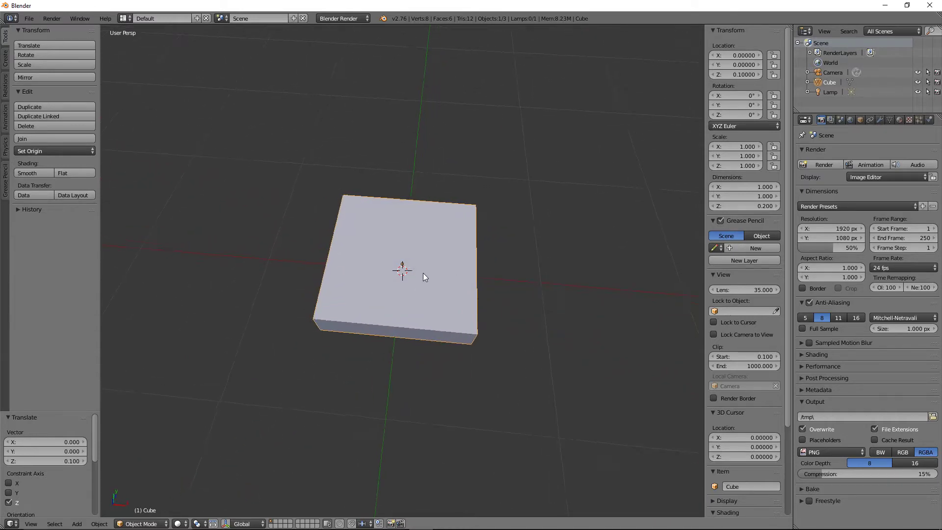
key("Tab")
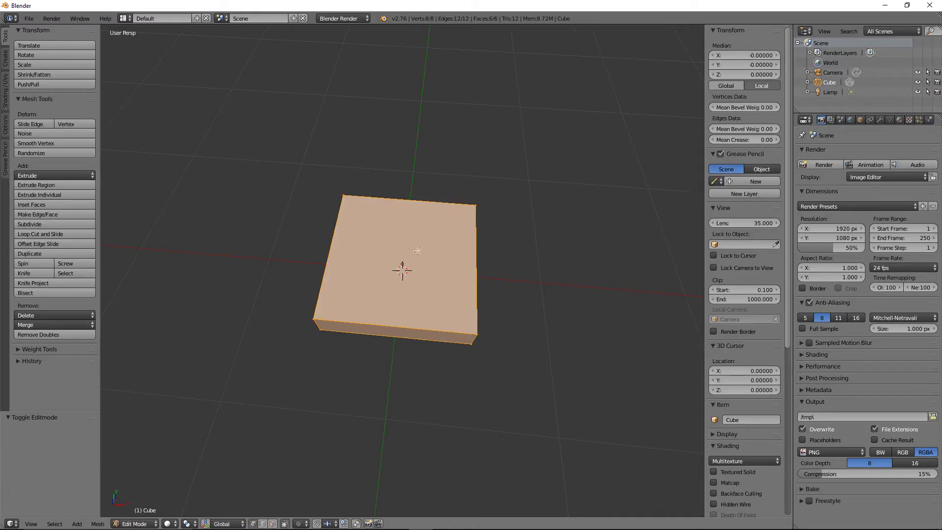
middle_click_drag(415, 272, 415, 272)
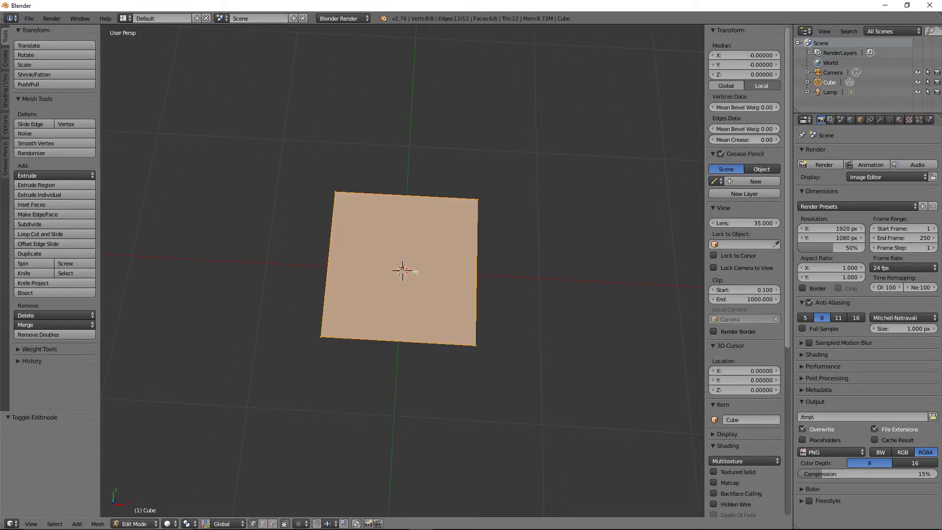
key("ctrl+r")
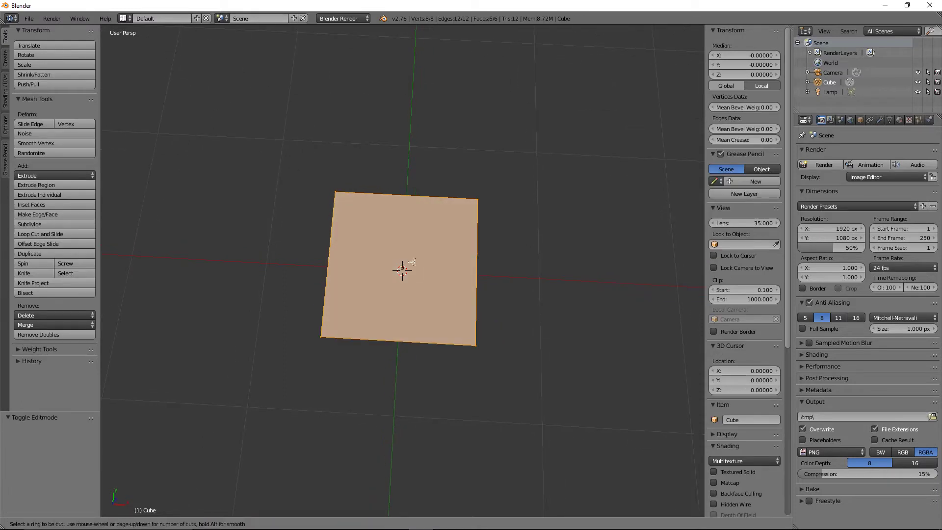
left_click(413, 196)
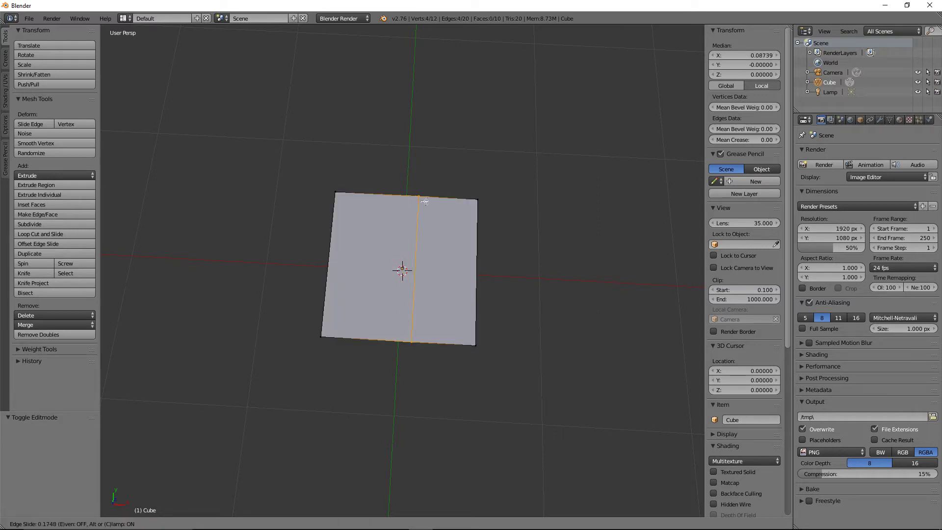
left_click(416, 199)
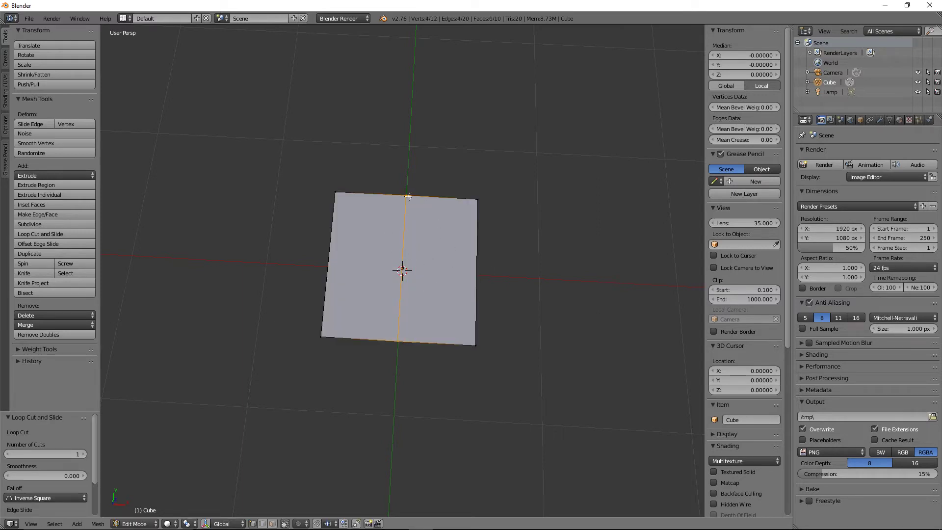
key("ctrl+r")
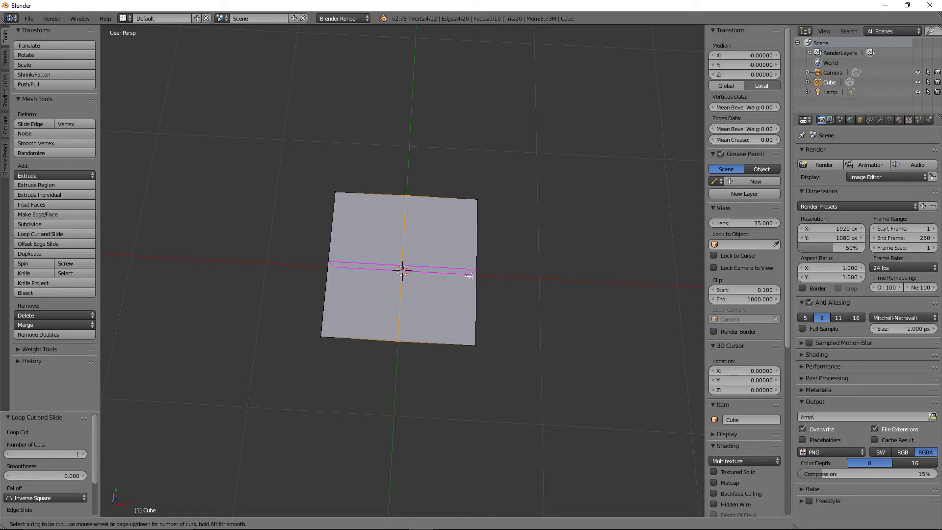
left_click(464, 277)
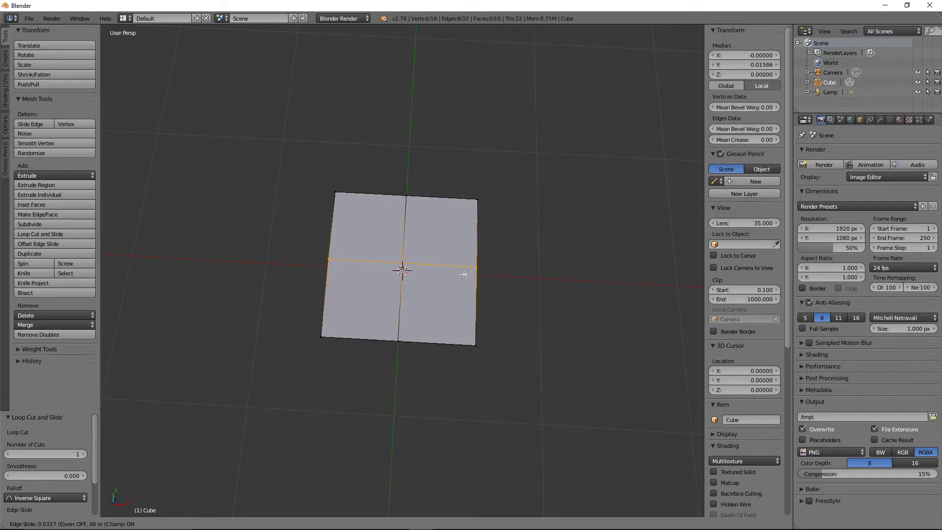
left_click(464, 271)
Step: Switch to orthographic wireframe display and delete the slab's vertices except those of the +X, −Y quarter
key("KP_7")
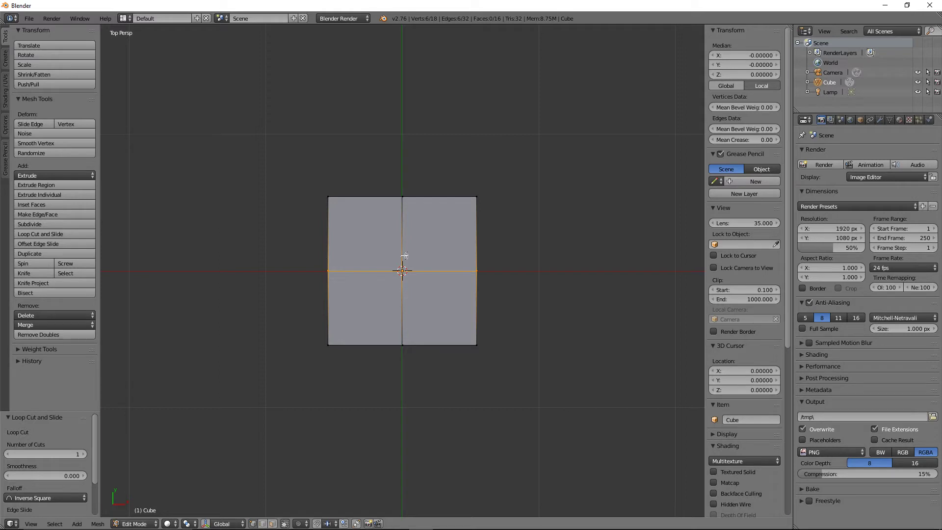
key("KP_5")
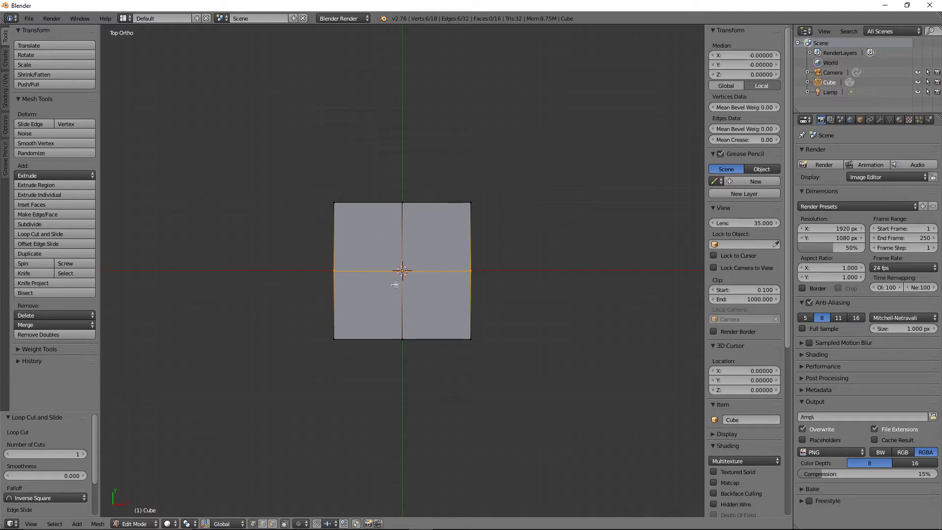
middle_click_drag(461, 297, 426, 238)
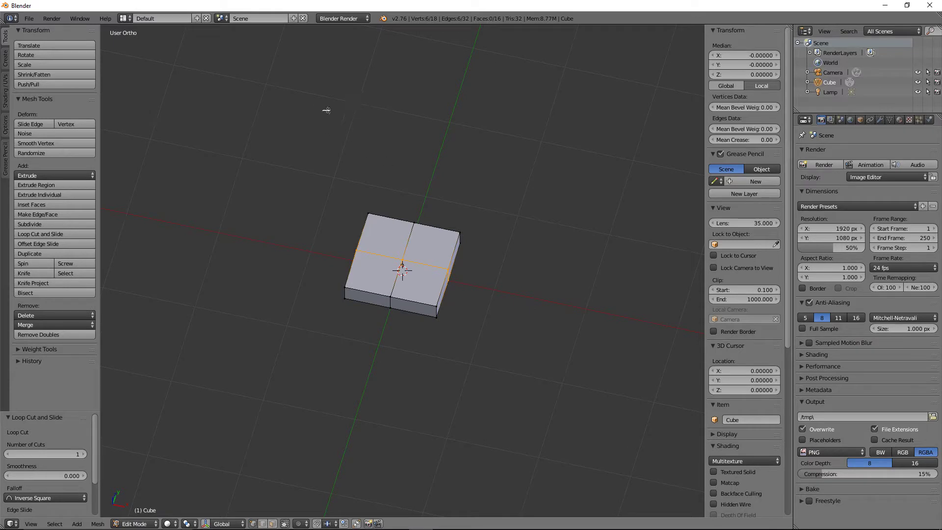
middle_click_drag(331, 246, 355, 267)
key("KP_7")
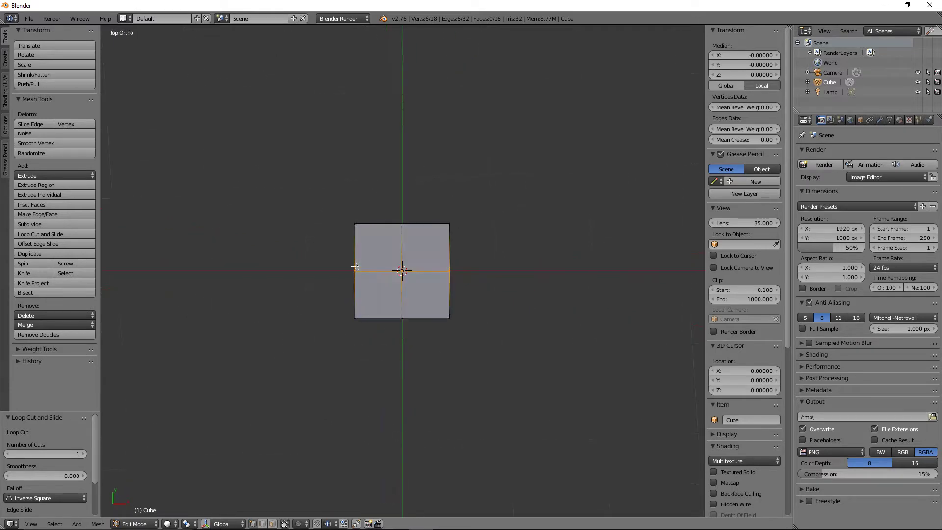
scroll(356, 267, "up", 1)
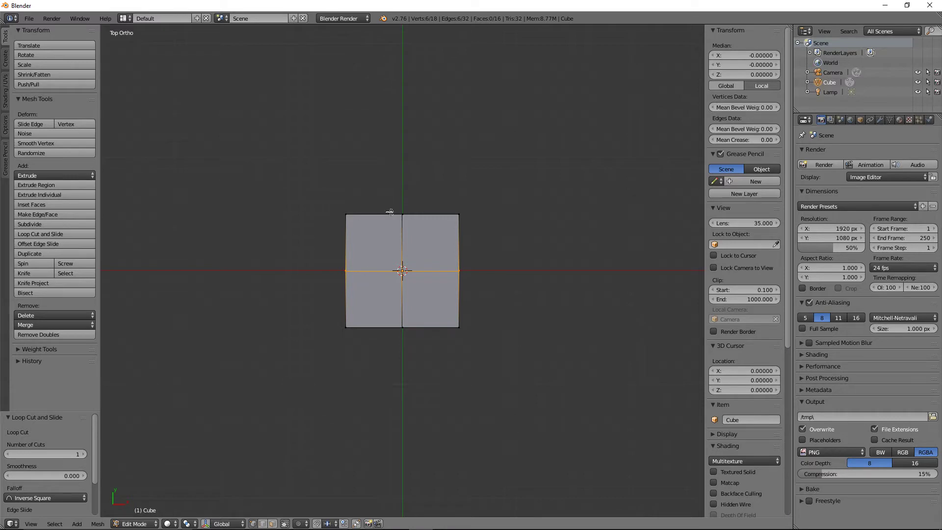
key("a")
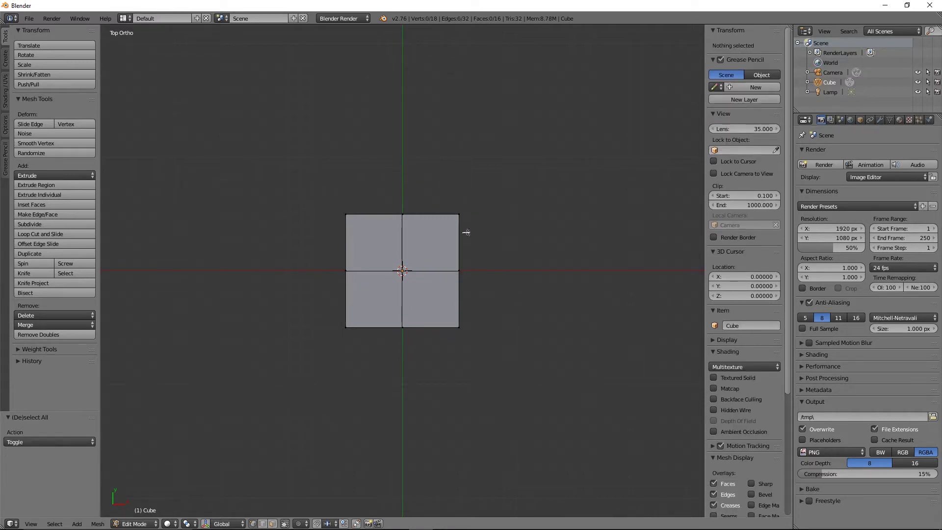
key("c")
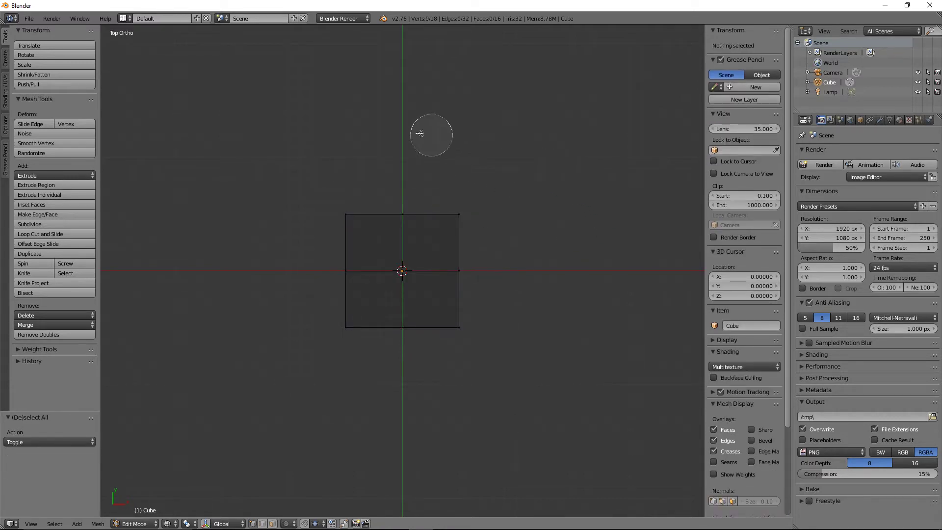
mouse_move(339, 347)
left_mouse_down()
mouse_move(352, 212)
mouse_move(460, 206)
left_mouse_up()
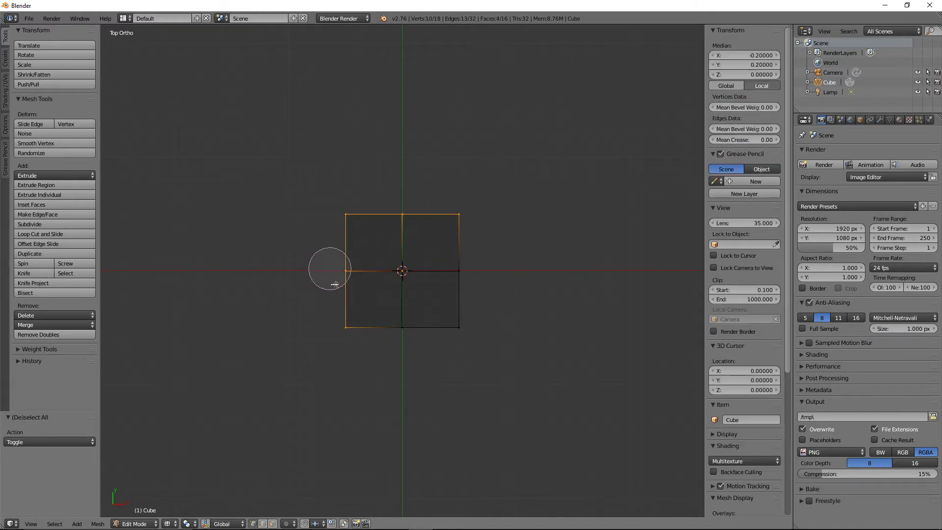
key("Escape")
key("x")
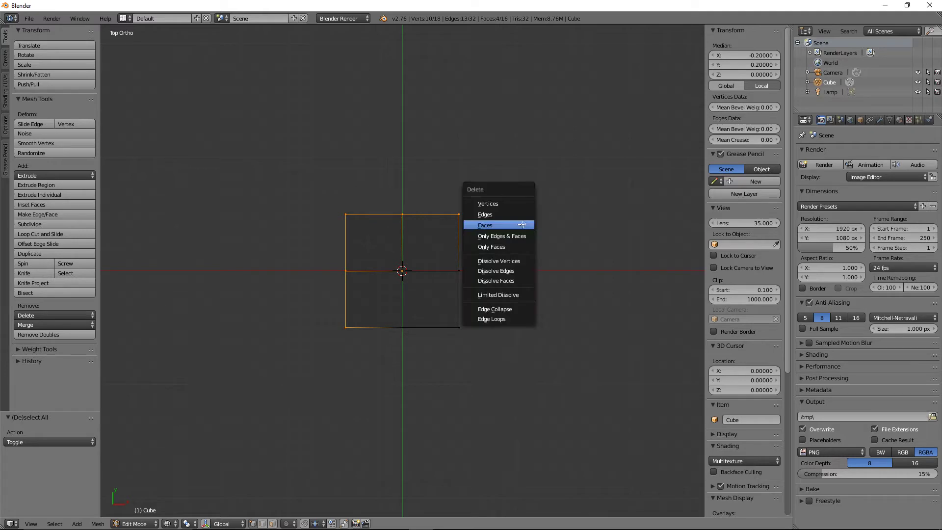
left_click(513, 205)
Step: Add a Mirror modifier to the remaining quarter slab and enable mirroring on Y as well as X
middle_click_drag(553, 220, 535, 231)
left_click(881, 120)
left_click(858, 151)
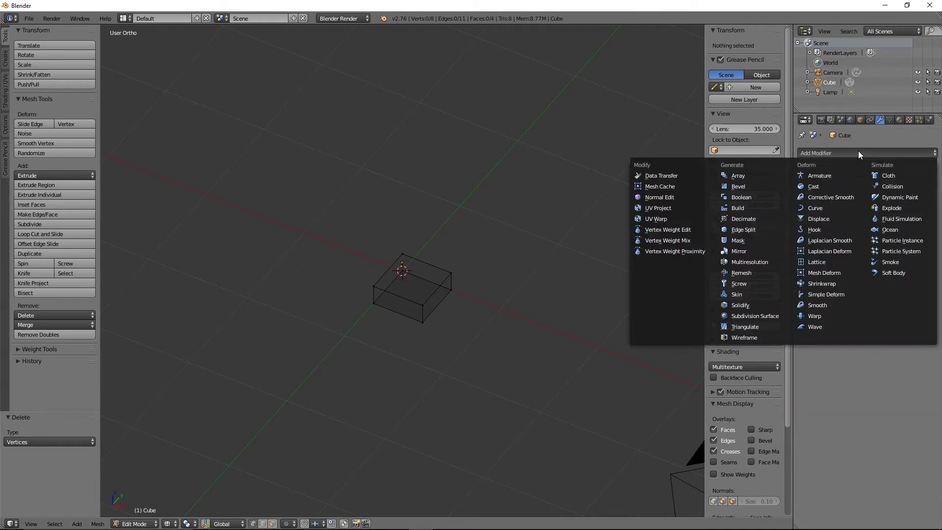
left_click(740, 251)
left_click(805, 221)
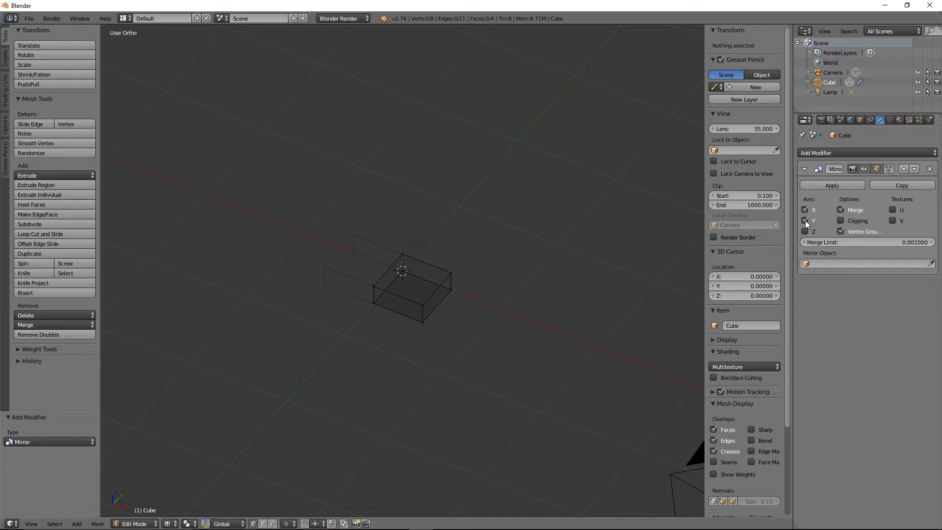
Step: Enable clipping on the Mirror modifier and switch the viewport to solid display
left_click(841, 221)
middle_click_drag(551, 231, 478, 214)
key("z")
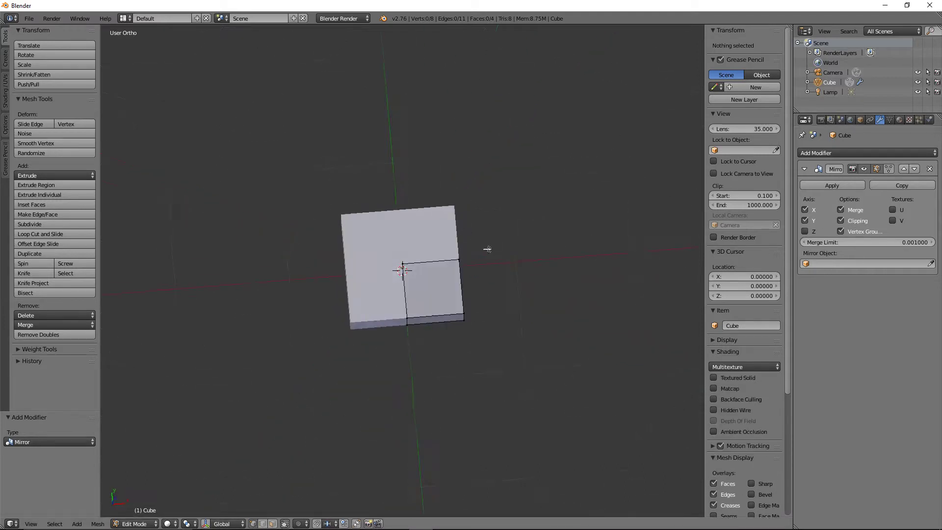
middle_click_drag(491, 250, 504, 213)
right_click(473, 276)
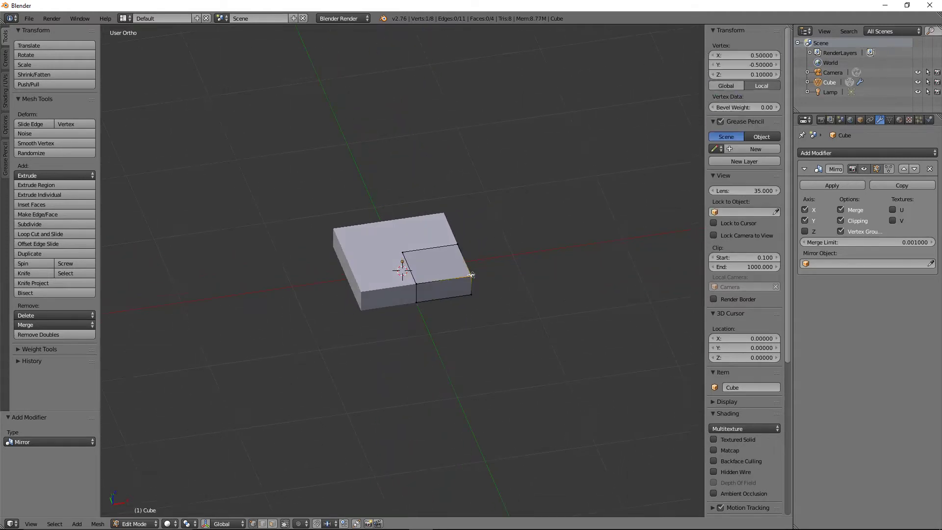
key("g")
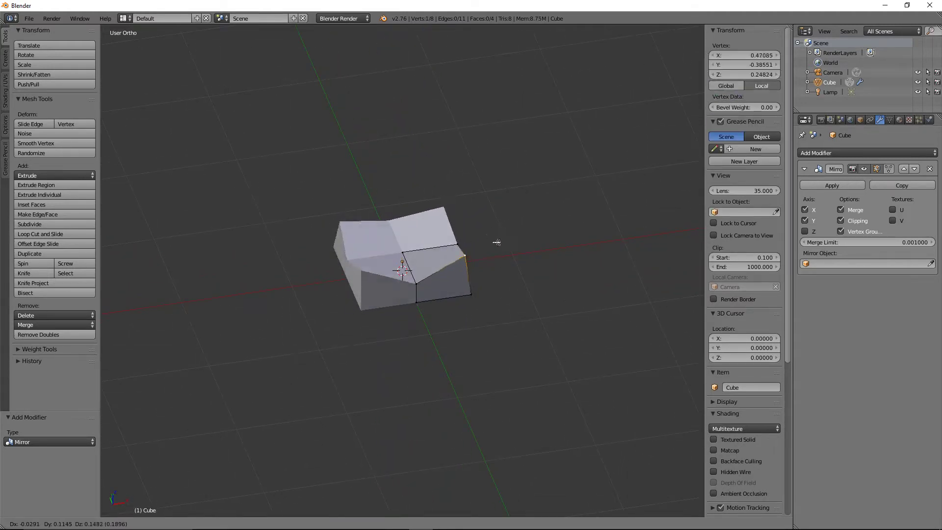
right_click(499, 246)
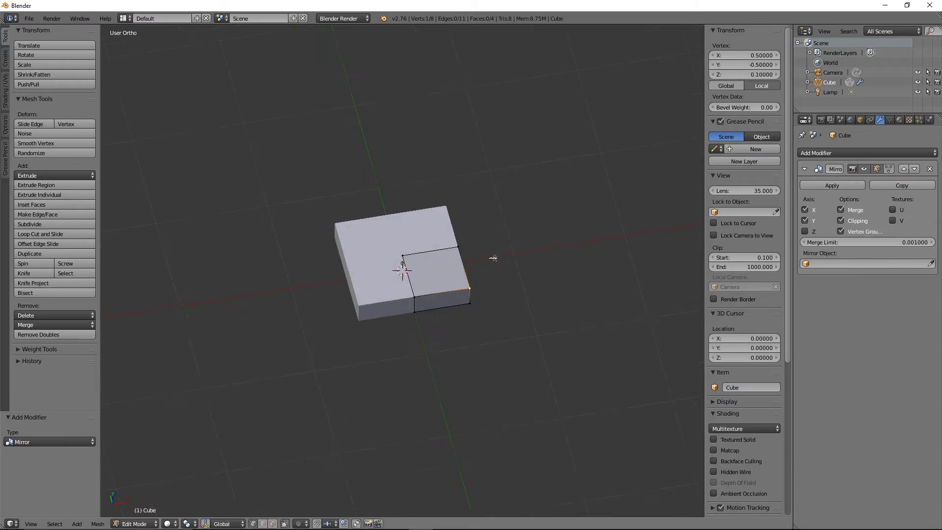
Step: Add two evenly spaced loop cuts across the quarter slab, dividing it into thirds along X
middle_click_drag(493, 257, 442, 291)
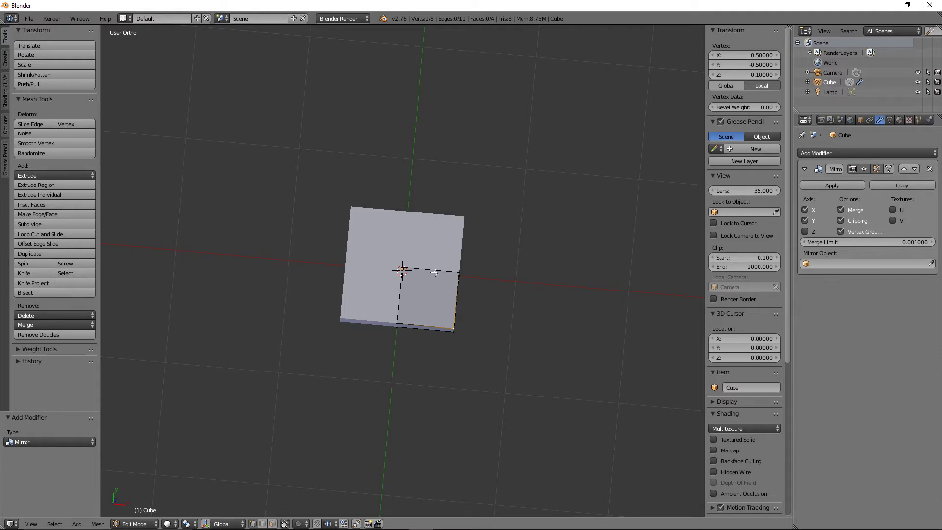
key("ctrl+r")
scroll(435, 273, "up", 1)
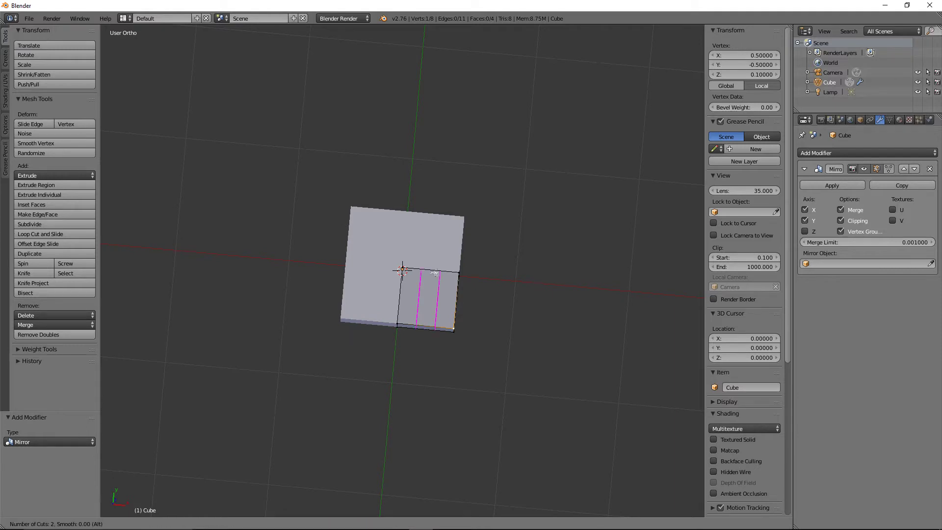
left_click(434, 273)
right_click(431, 272)
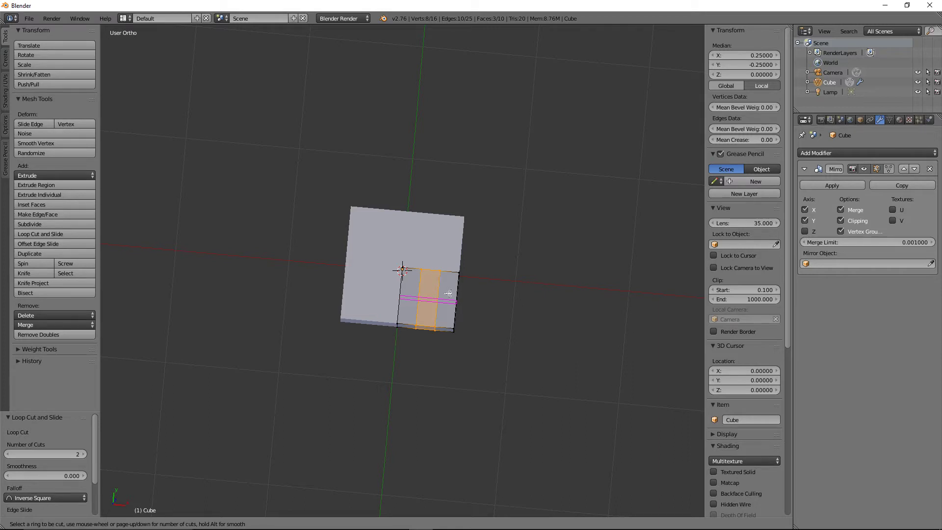
Step: Add two more evenly spaced loop cuts dividing the quarter slab into thirds along Y
scroll(448, 294, "up", 1)
scroll(448, 293, "up", 1)
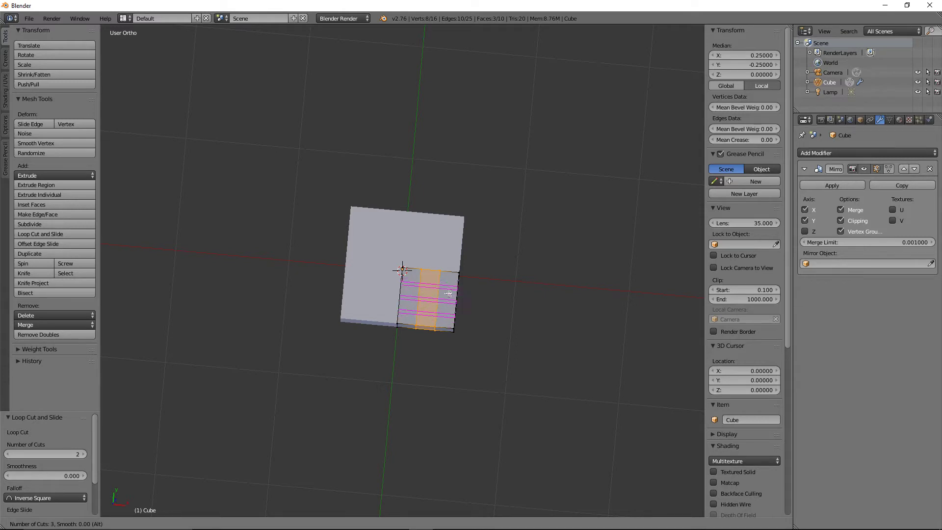
scroll(449, 293, "down", 1)
left_click(449, 293)
left_click(452, 290)
Step: Select the edge loop nearest the slab's +X side and move it -0.1 along the X axis
middle_click_drag(466, 291, 471, 289)
scroll(474, 291, "up", 2)
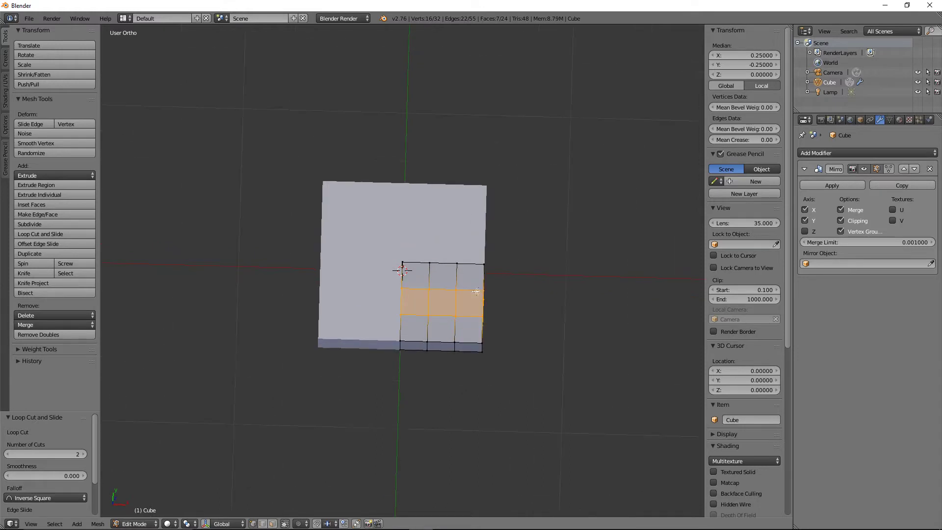
right_click(455, 323, "alt")
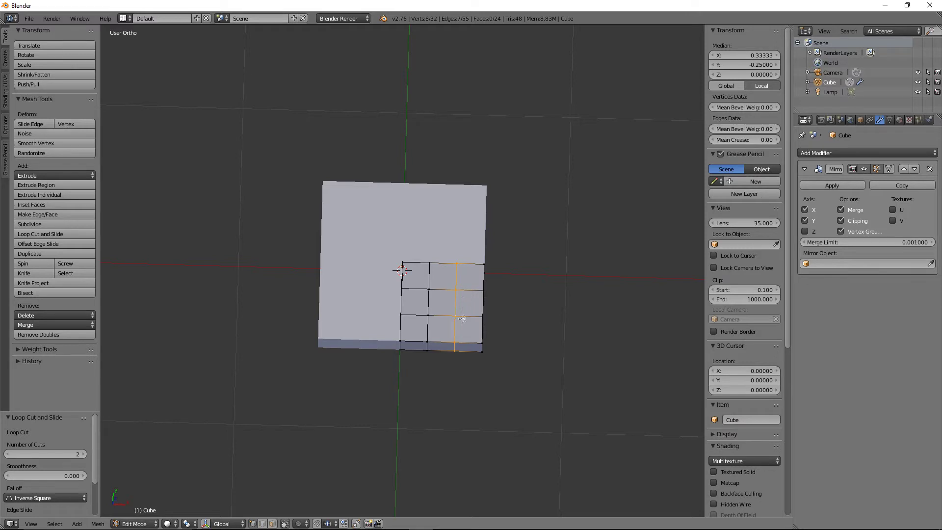
key("g")
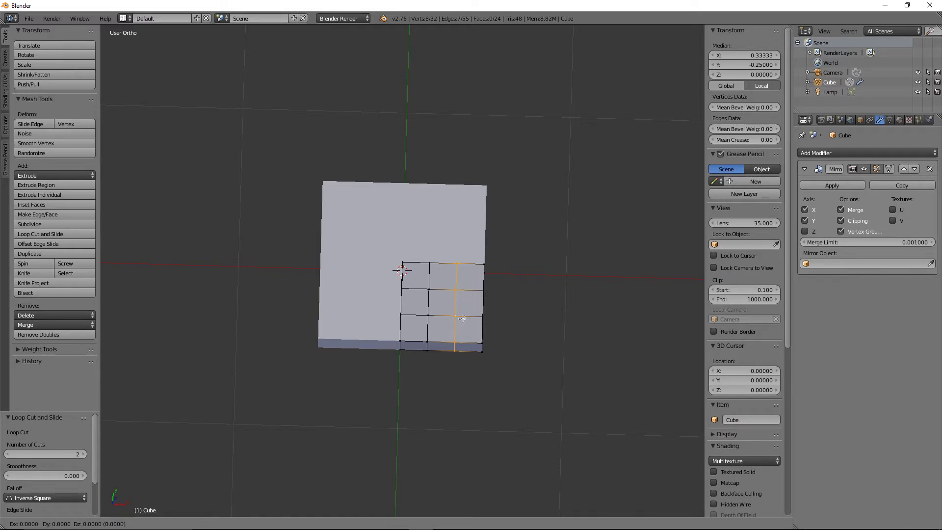
key("x")
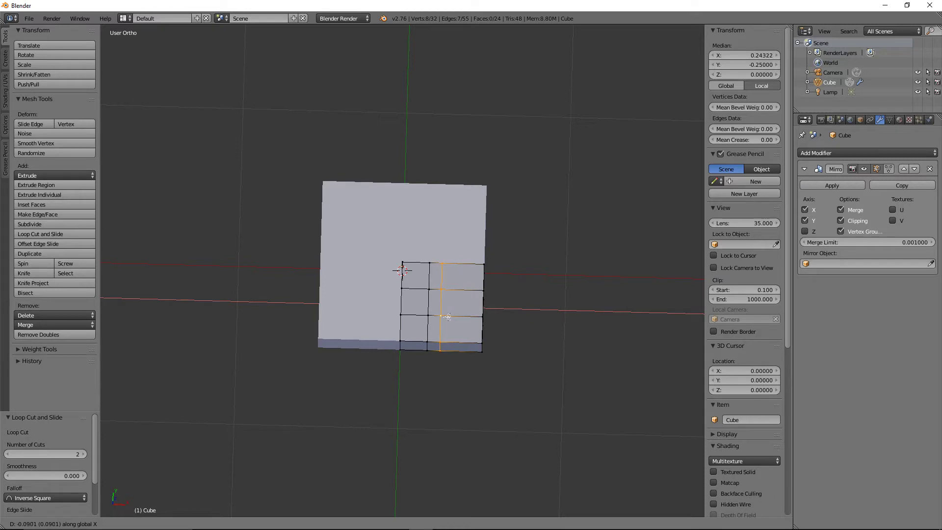
type("-0.15")
key("BackSpace")
type("25")
key("BackSpace")
key("BackSpace")
key("Return")
Step: Select the edge loop nearest the slab's −Y side and move it 0.1 along the Y axis
right_click(447, 317, "alt")
middle_click_drag(447, 317, 431, 323)
key("g")
key("y")
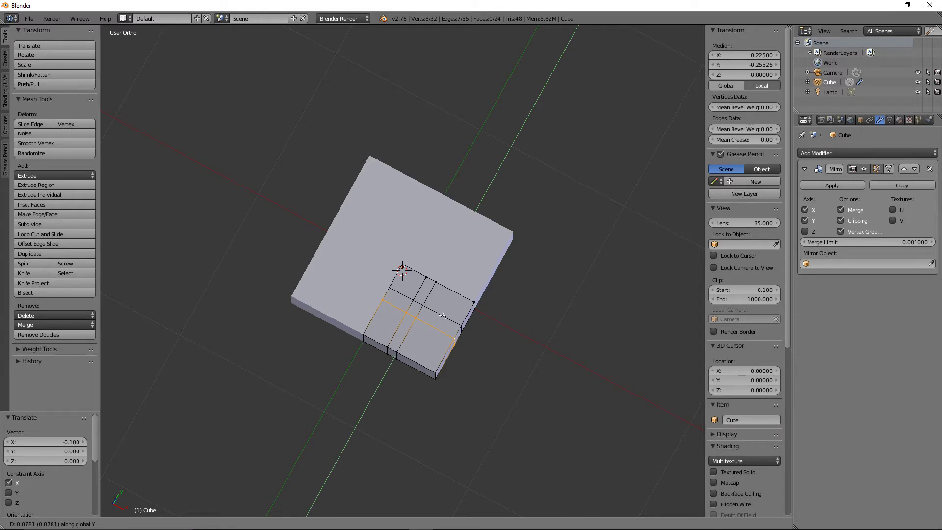
type("0.1")
key("Return")
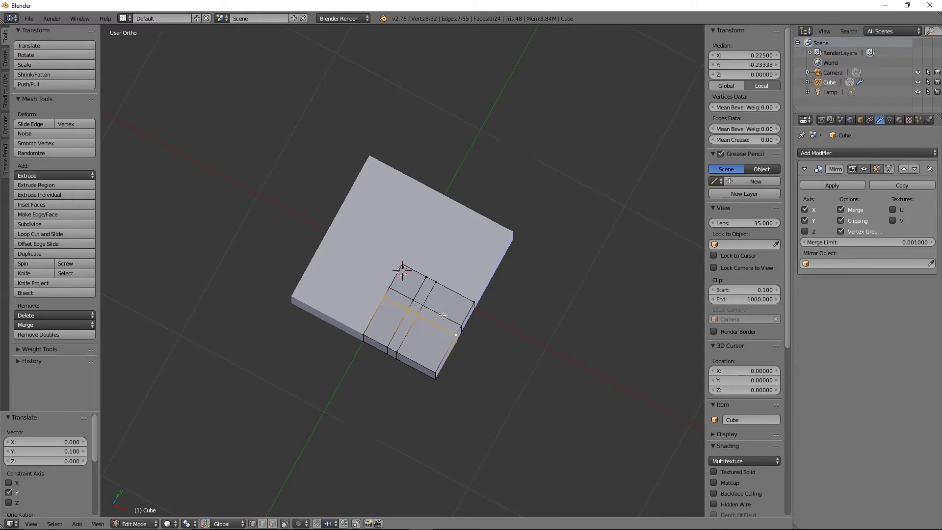
Step: In face selection mode, select the −Y side face next to the mirror centre and move it 0.05 along the Y axis
middle_click_drag(406, 328, 435, 327)
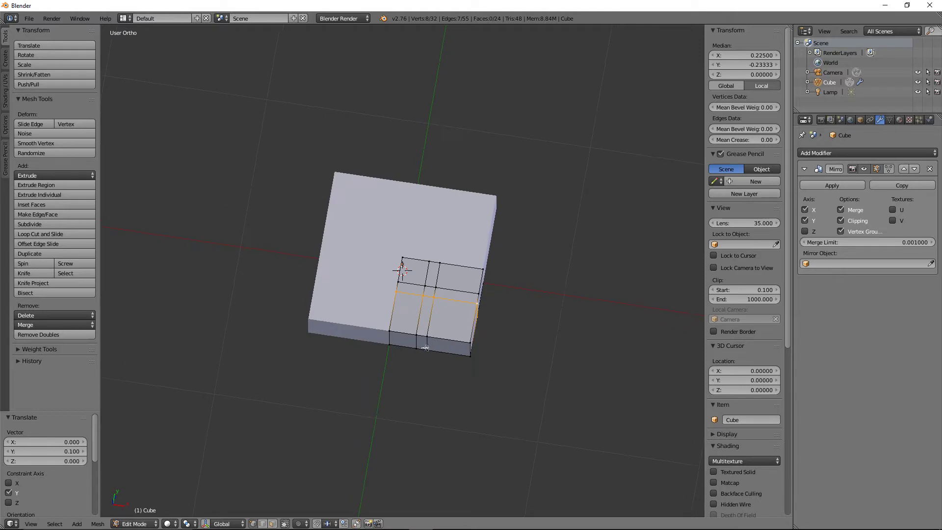
key("ctrl+Tab")
key("Escape")
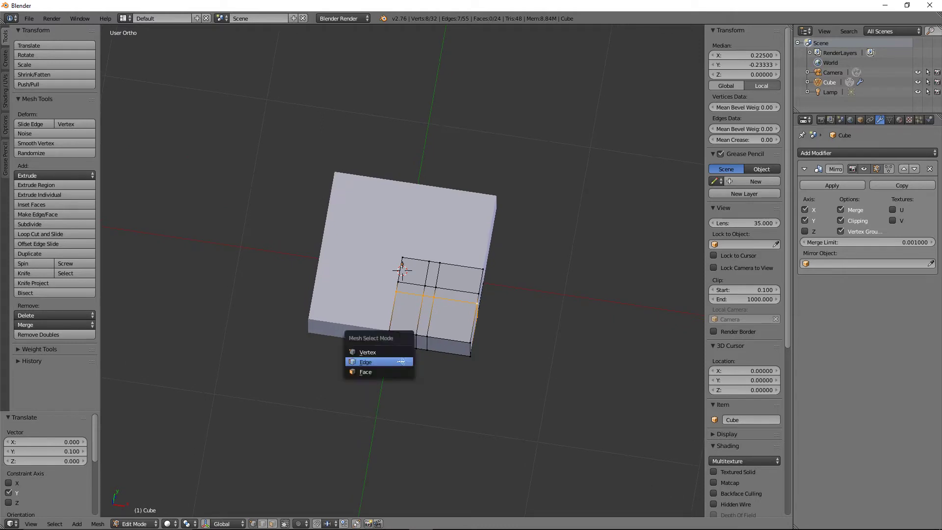
key("ctrl+Tab")
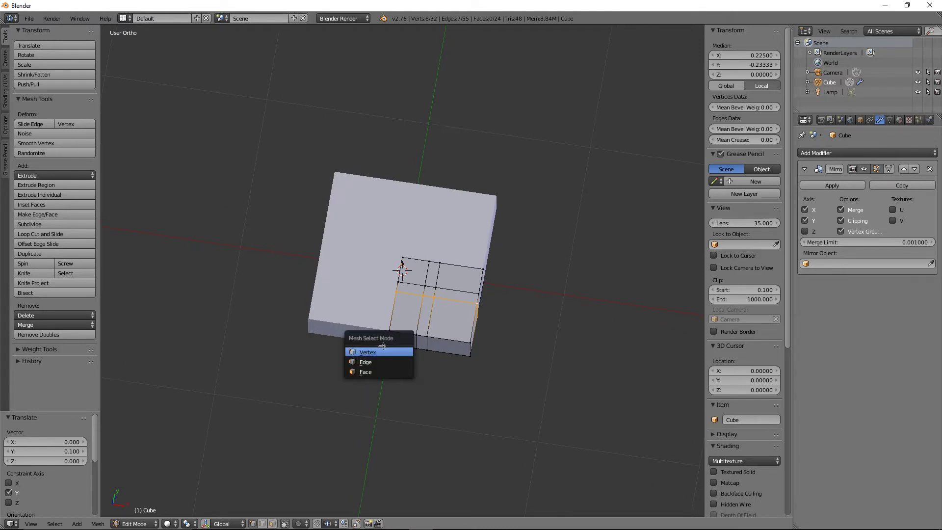
left_click(374, 372)
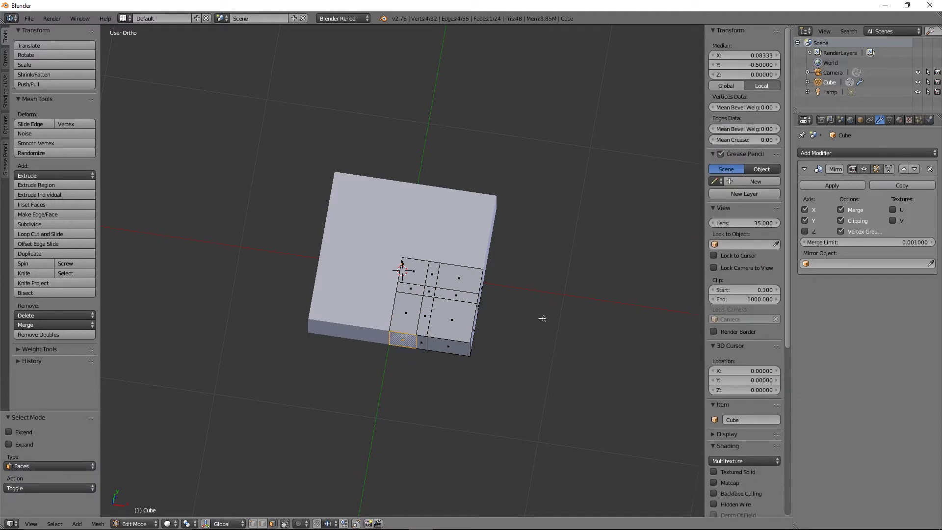
key("g")
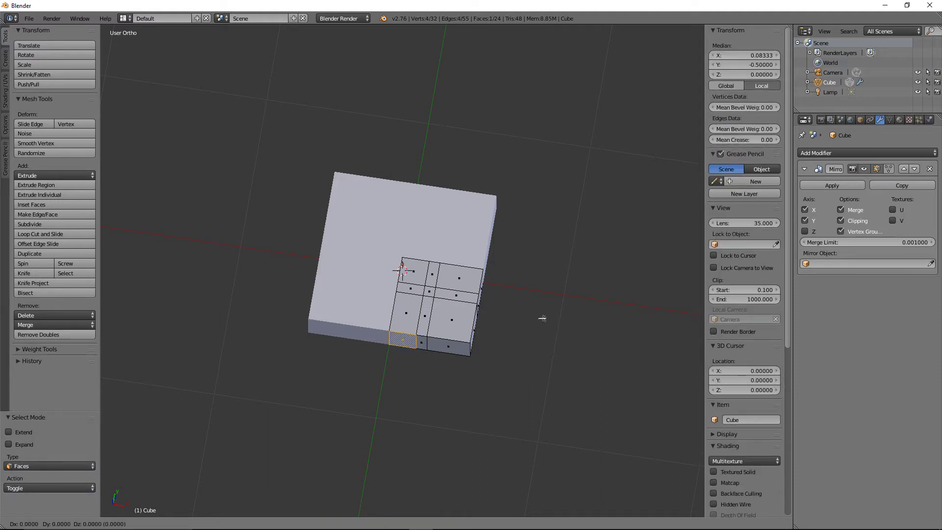
key("y")
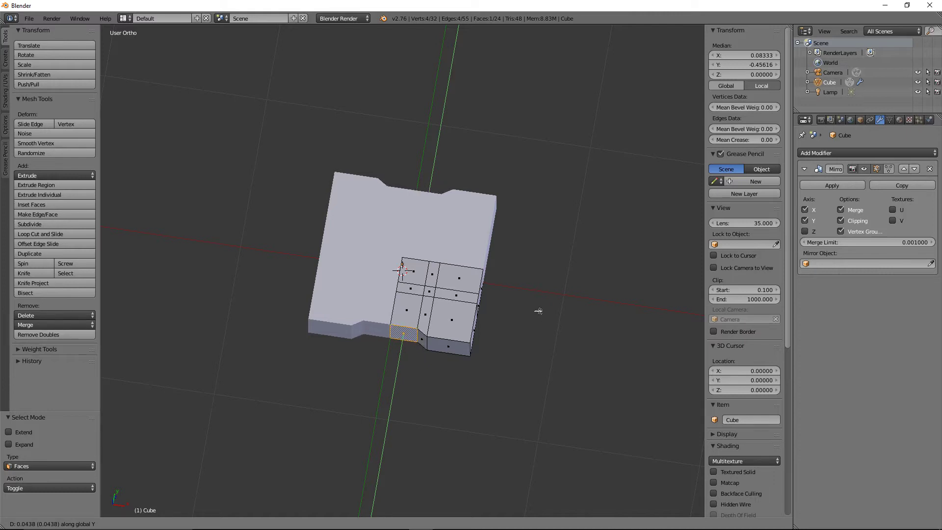
type("0.05")
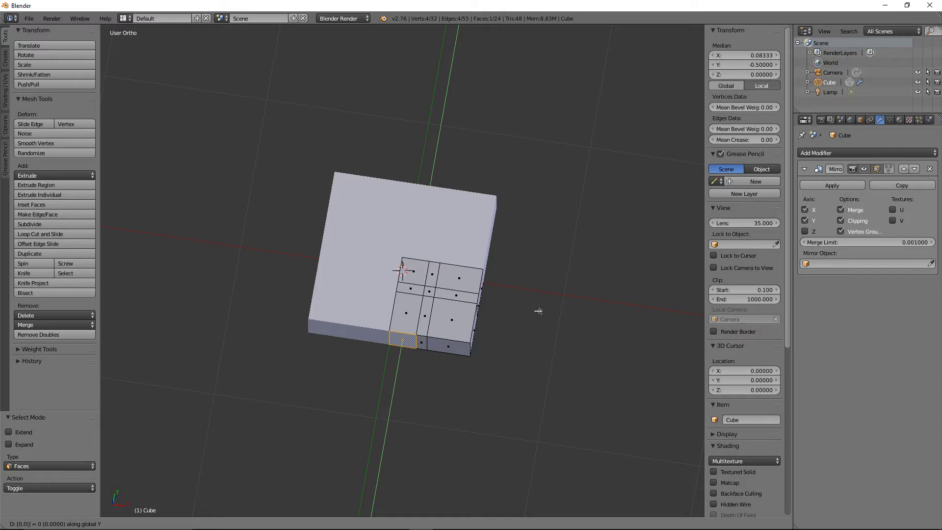
key("Return")
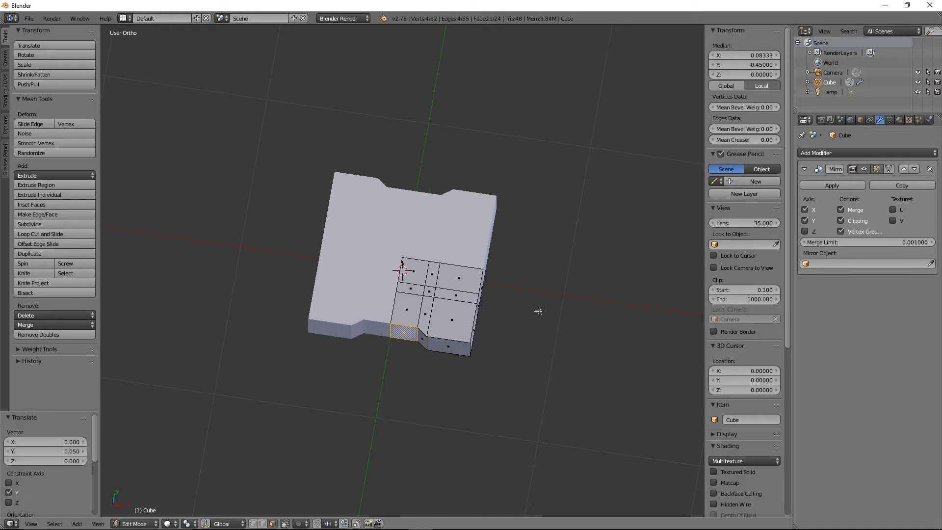
Step: Select the +X side face next to the mirror centre and move it -0.05 along the X axis
middle_click_drag(537, 311, 494, 311)
right_click(470, 305)
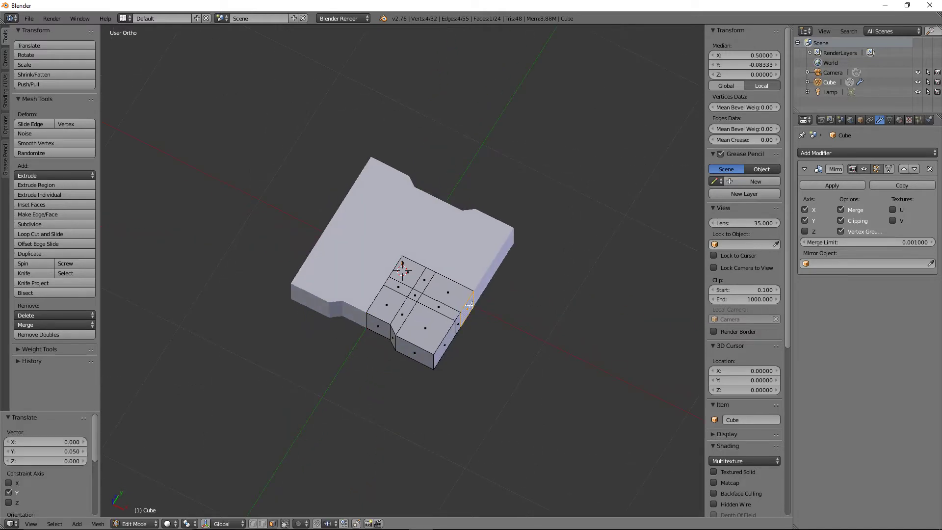
key("g")
key("x")
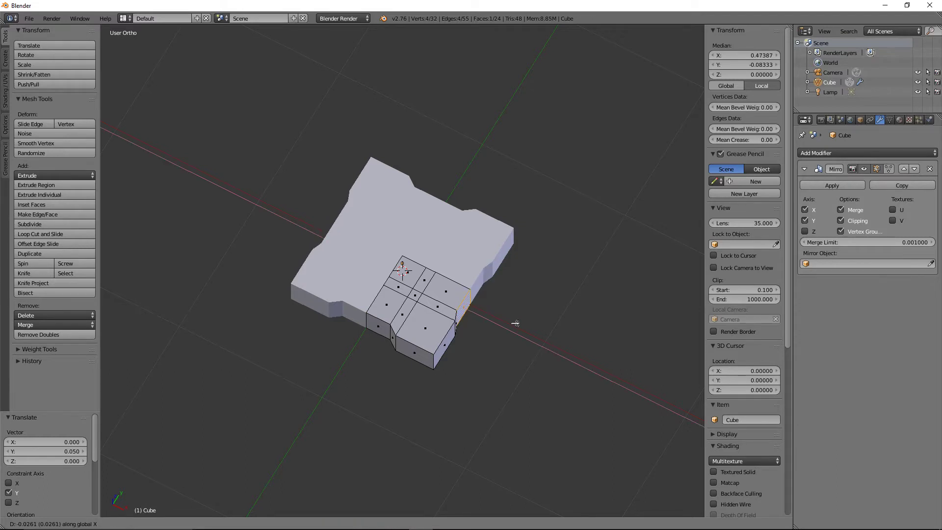
type("-.05")
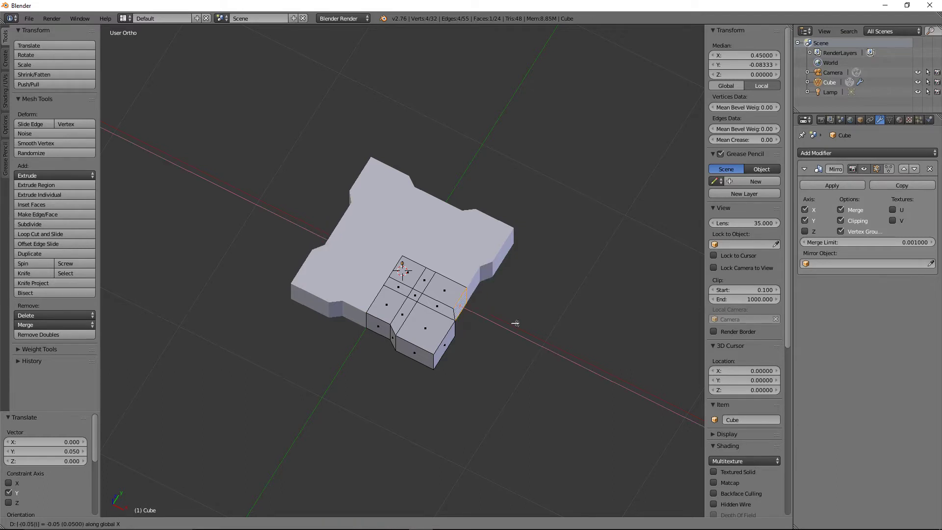
key("Return")
Step: Switch the mesh selection mode from faces to edges
mouse_move(515, 323)
middle_mouse_down()
mouse_move(494, 343)
mouse_move(528, 313)
mouse_move(509, 306)
middle_mouse_up()
scroll(510, 306, "up", 3)
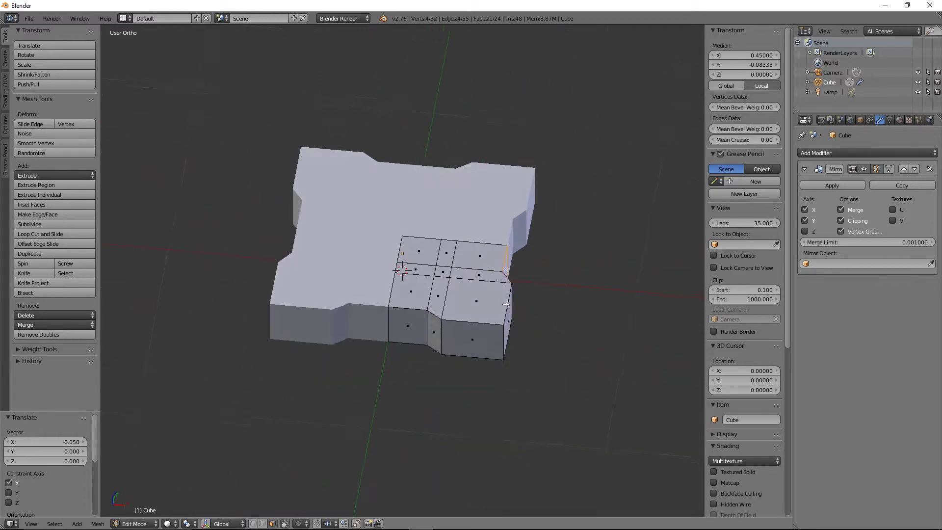
middle_click_drag(478, 281, 472, 275)
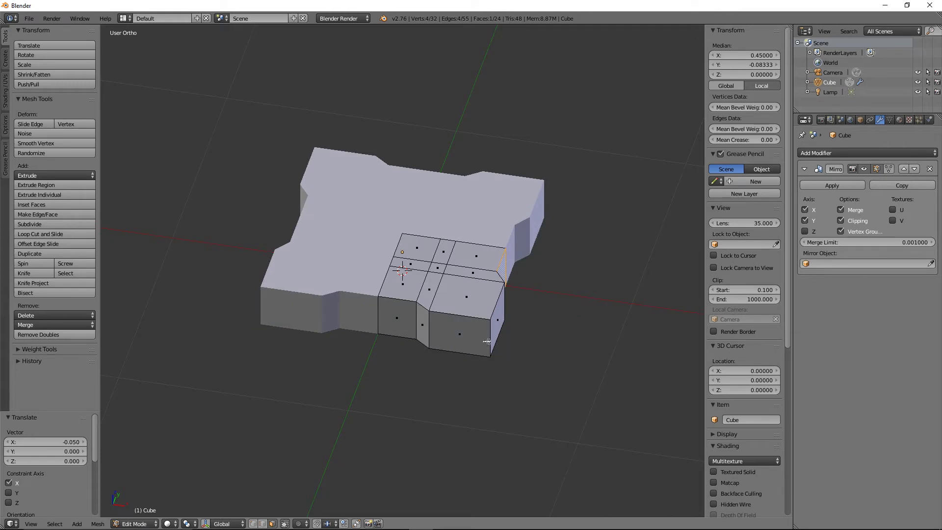
key("ctrl+Tab")
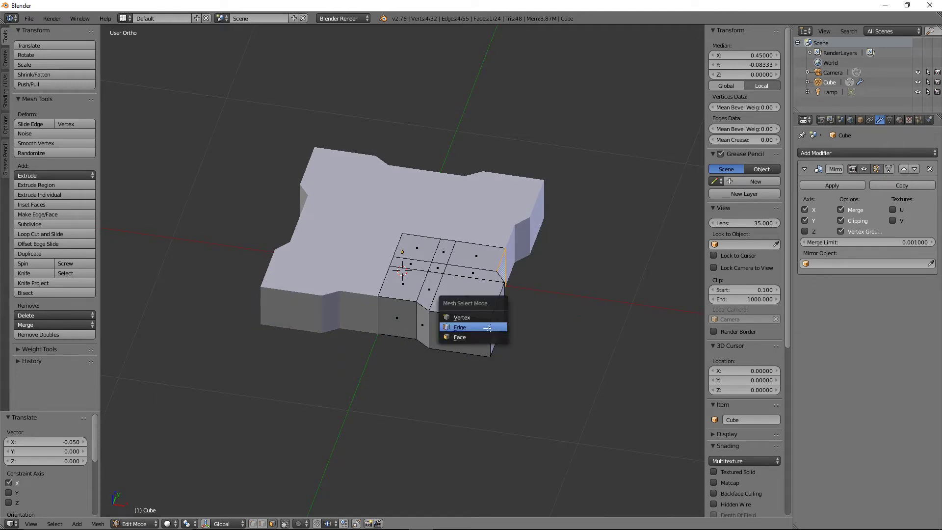
left_click(486, 328)
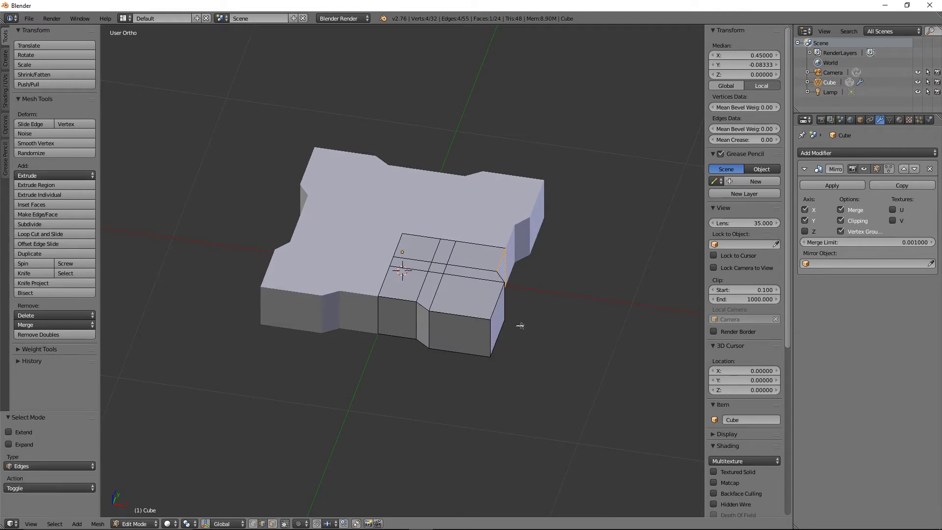
key("ctrl+Tab")
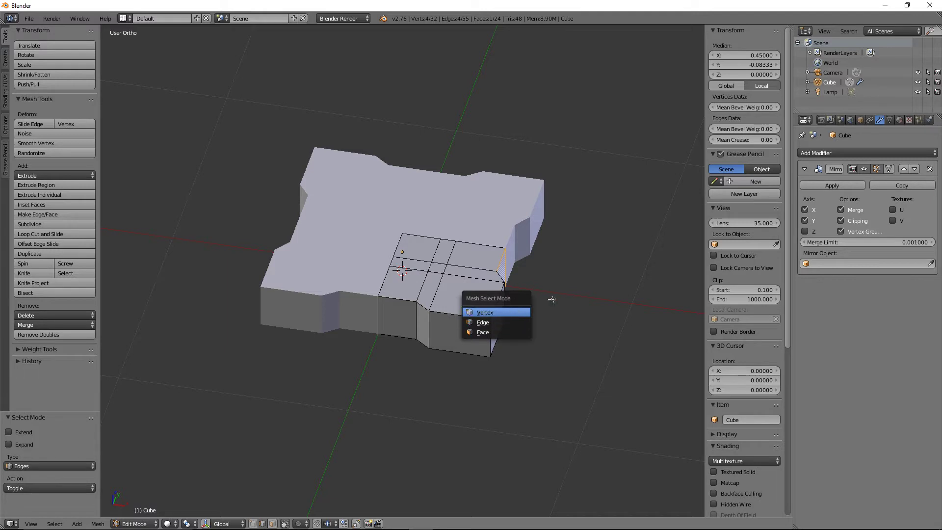
left_click(483, 323)
key("ctrl+Tab")
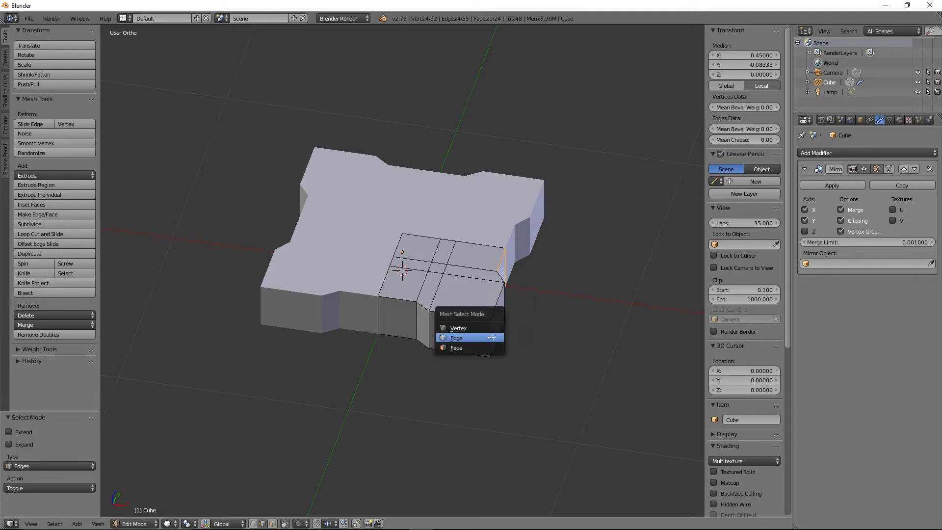
left_click(491, 334)
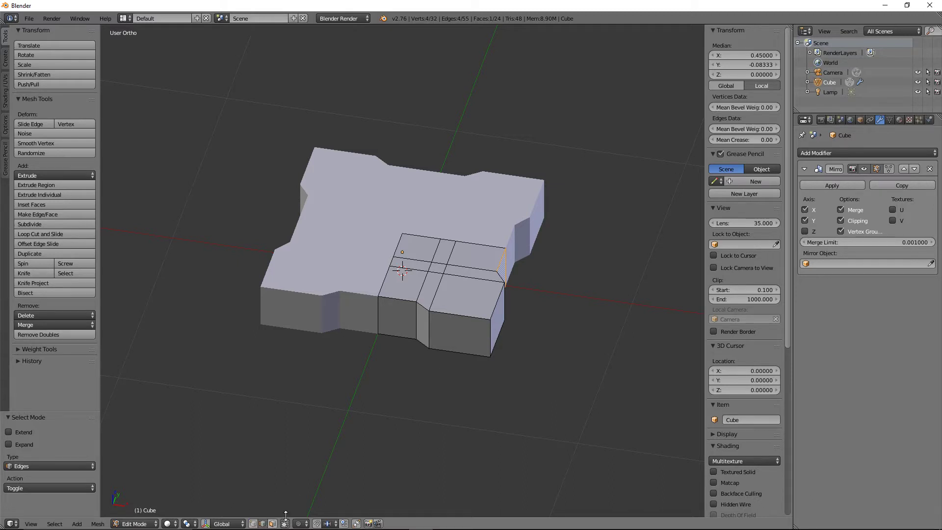
Step: Select the vertical edge at the slab's outer +X, −Y corner and try bevelling it
right_click(489, 337)
middle_click_drag(551, 314, 553, 322)
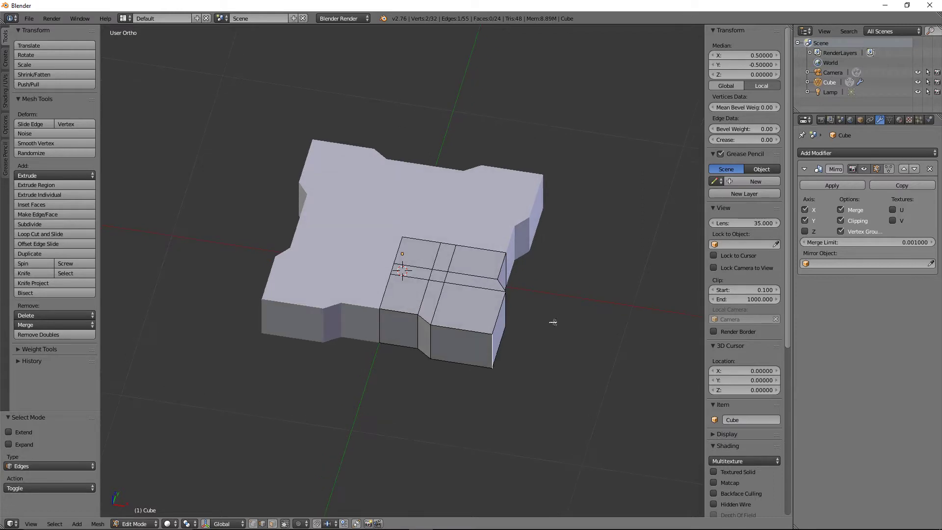
key("ctrl+b")
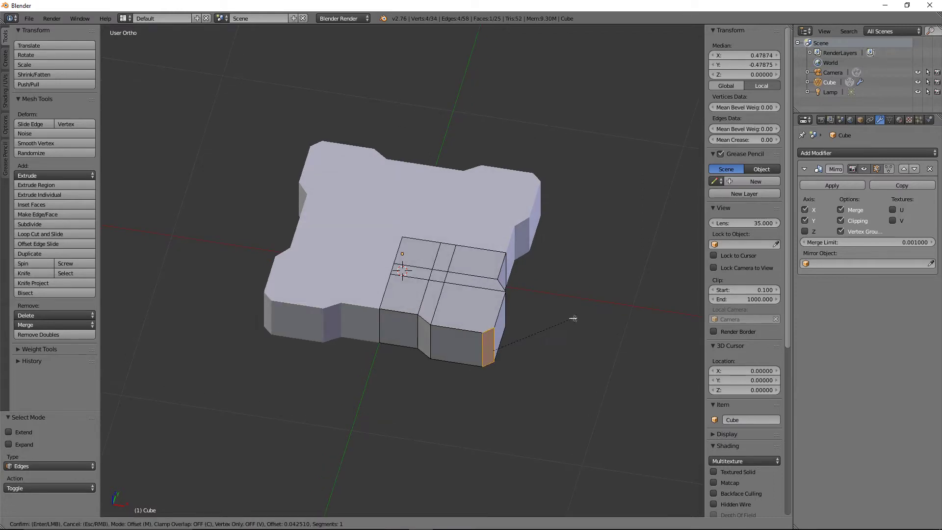
right_click(580, 313)
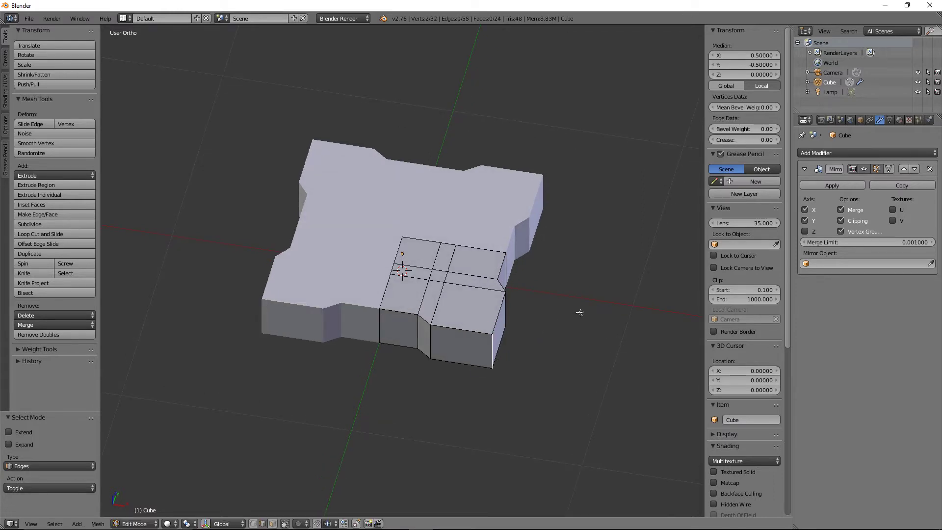
Step: Bevel the selected vertical corner edge with an offset of about 0.093 and one segment
key("KP_7")
key("ctrl+b")
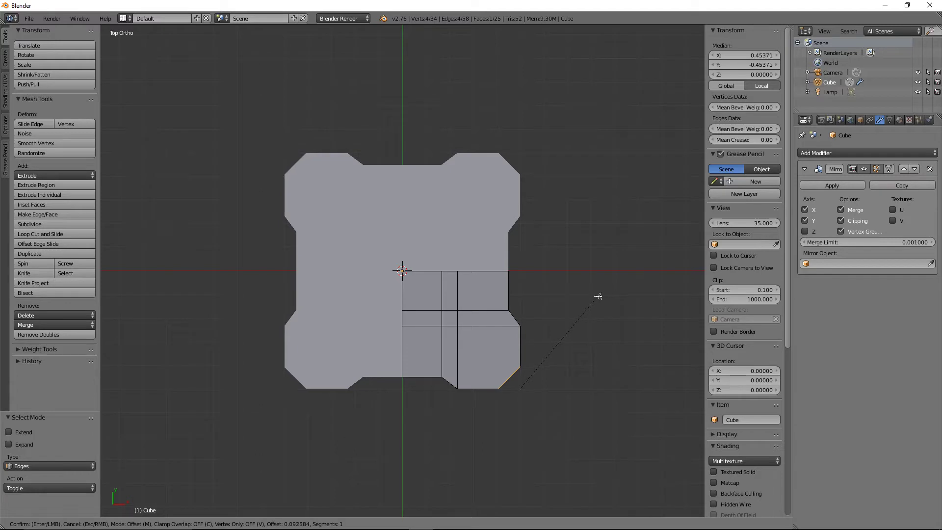
left_click(598, 297)
middle_click_drag(585, 293, 571, 253)
Step: Select the quarter slab's outer top edges, including the recesses, and bevel them with an offset of about 0.069
right_click(490, 320, "alt")
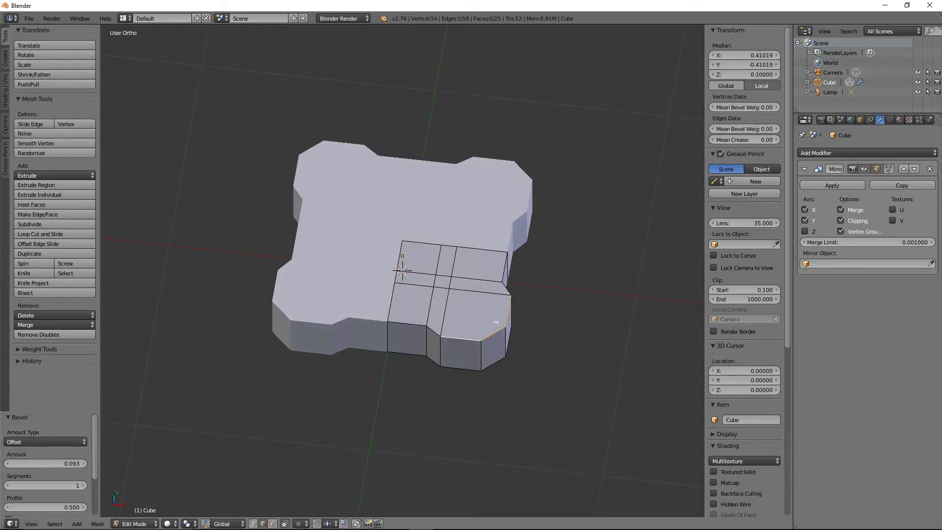
right_click(417, 320, "alt+shift")
mouse_move(493, 313)
middle_mouse_down()
mouse_move(435, 322)
mouse_move(489, 321)
mouse_move(496, 305)
middle_mouse_up()
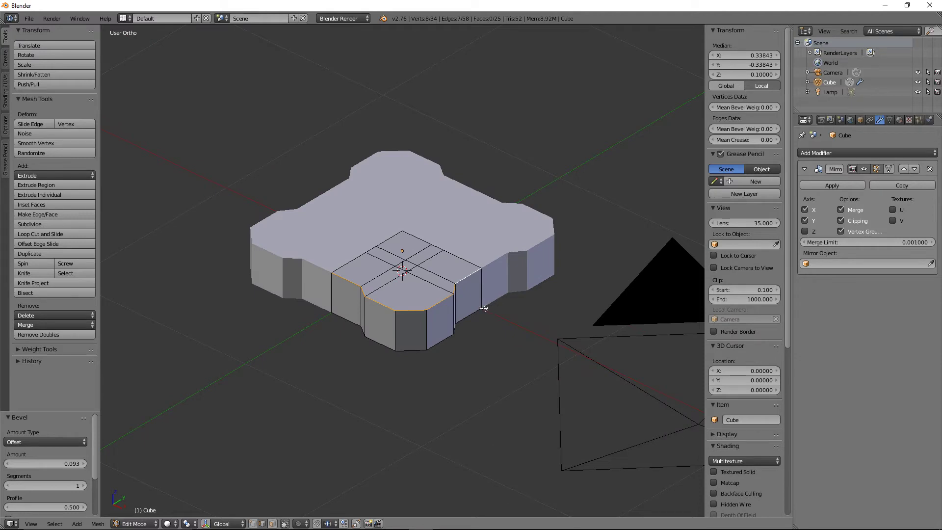
key("ctrl+b")
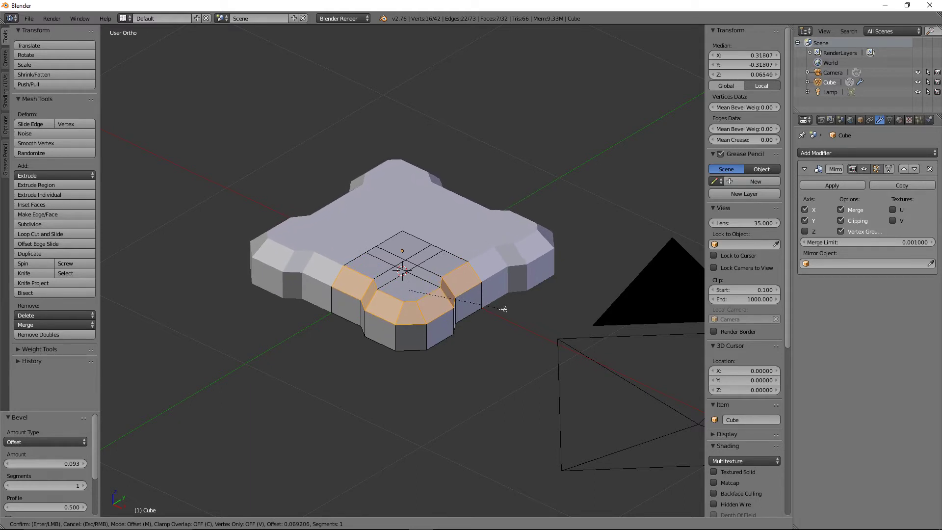
left_click(501, 308)
mouse_move(499, 311)
middle_mouse_down()
mouse_move(490, 343)
mouse_move(430, 291)
mouse_move(529, 316)
middle_mouse_up()
key("z")
key("z")
key("a")
Step: In face selection mode, circle-select all the faces on the quarter slab's underside and delete them
key("Tab")
middle_click_drag(558, 284, 485, 201)
key("Tab")
key("ctrl+KP_7")
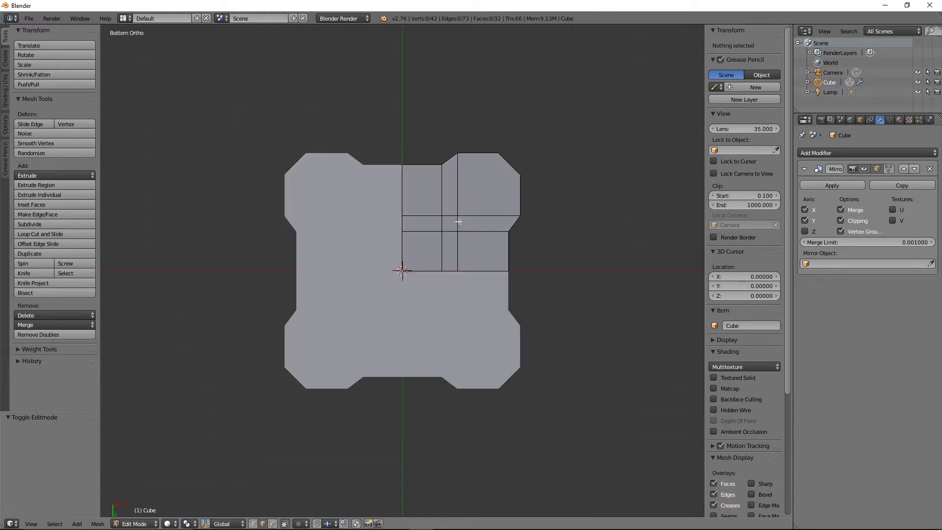
key("ctrl+Tab")
left_click(458, 225)
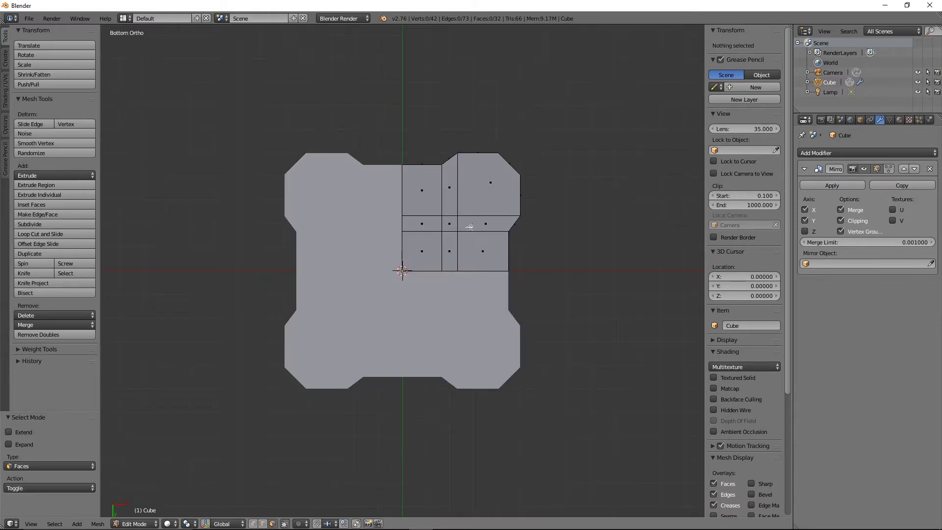
key("a")
key("a")
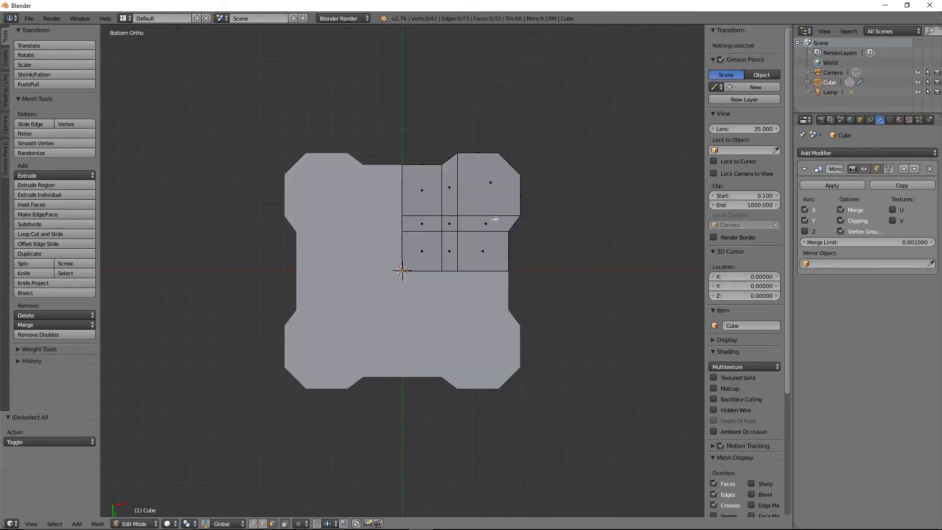
key("c")
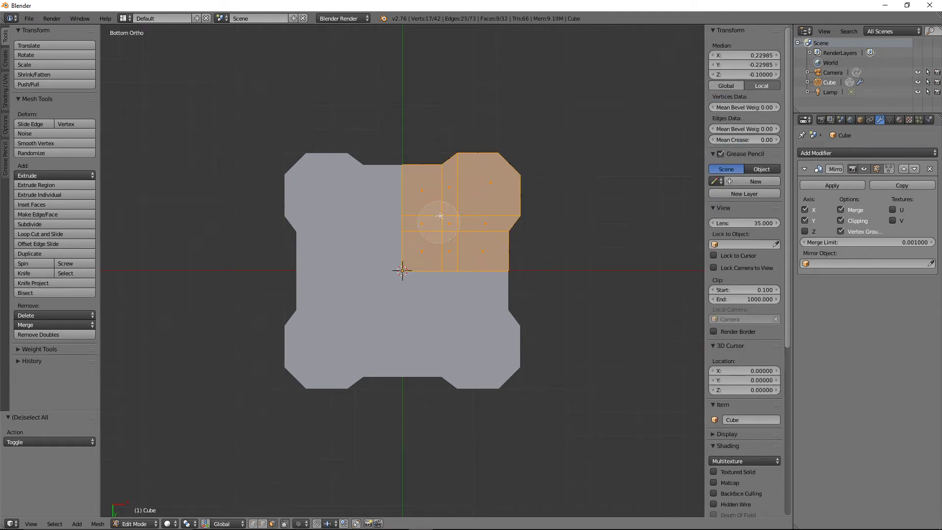
left_click_drag(433, 228, 437, 210)
key("x")
left_click(561, 229)
middle_click_drag(550, 163, 470, 271)
scroll(484, 264, "up", 2)
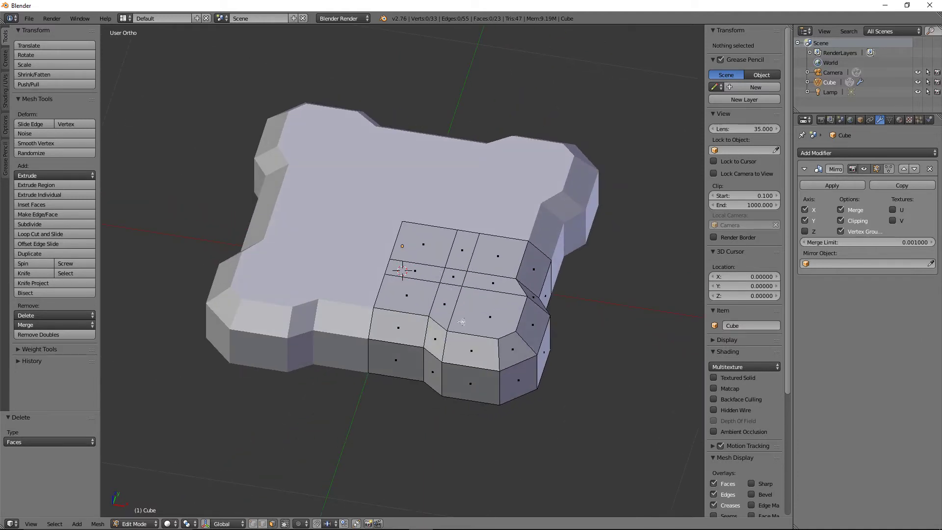
middle_click_drag(457, 322, 452, 304)
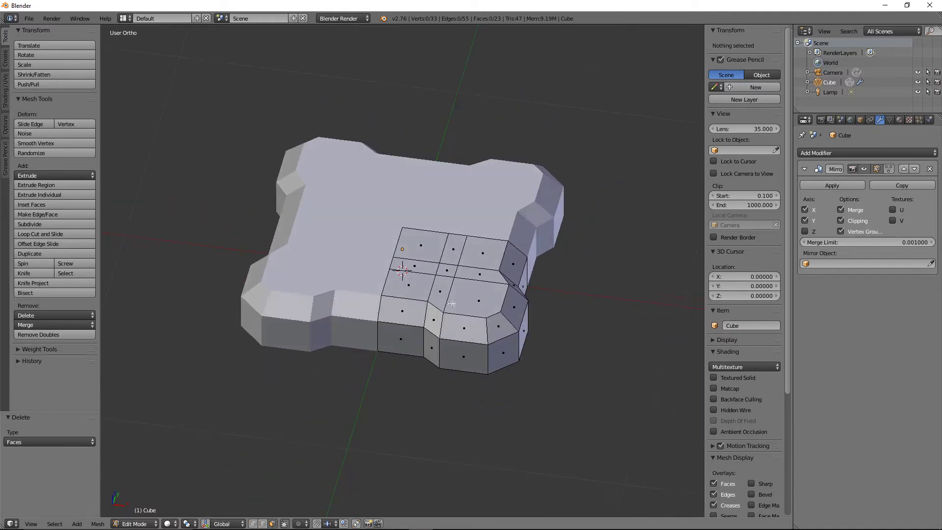
Step: Switch to the Photos app and examine the turret bases in the reference images part01.png and Capture.PNG
key("KP_7")
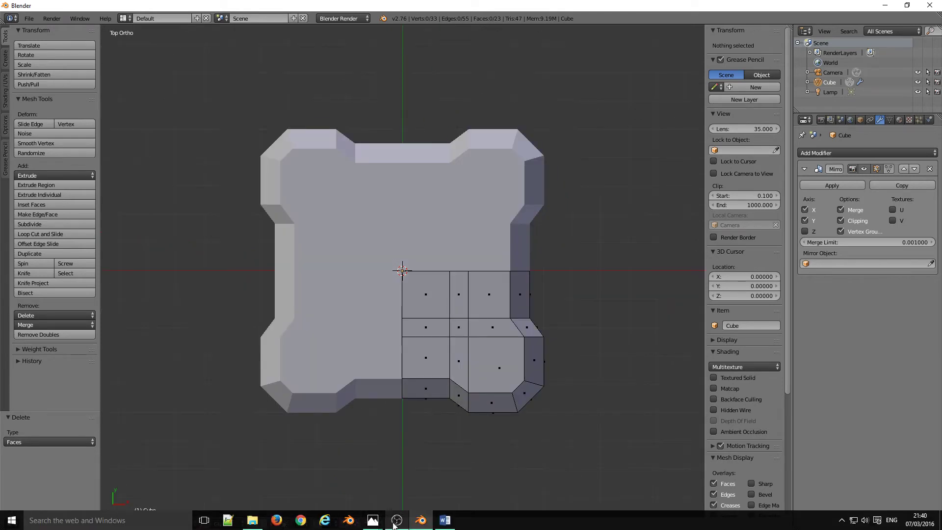
mouse_move(373, 520)
left_click(328, 470)
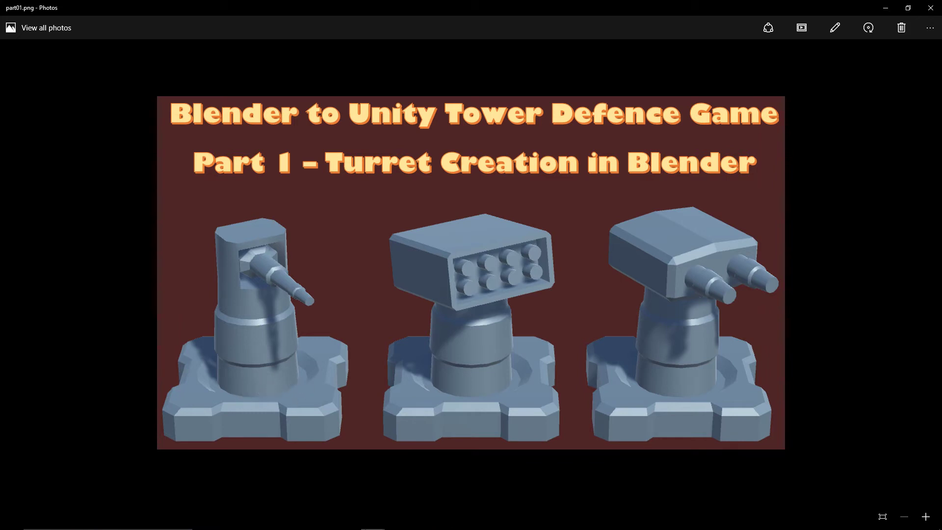
mouse_move(373, 520)
left_click(413, 482)
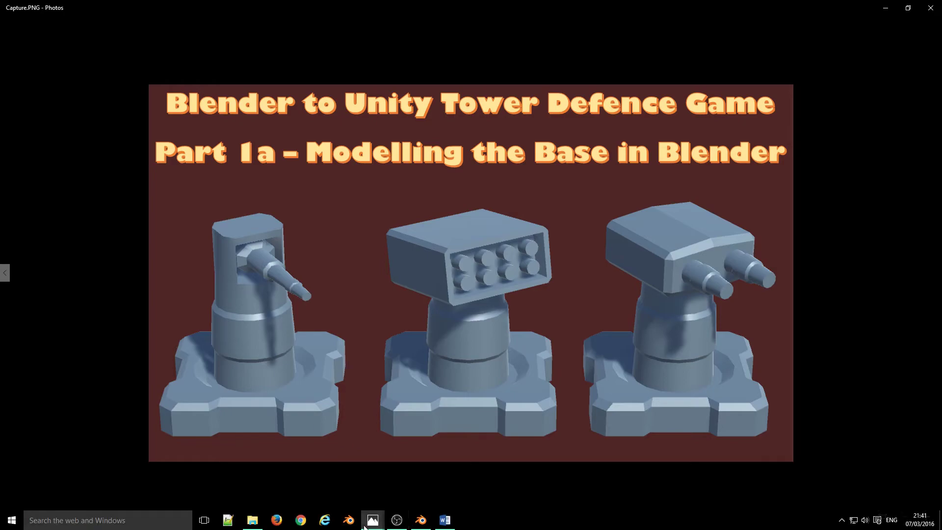
Step: Switch back to Blender and delete the four top faces nearest the mirror centre to open a square hole
left_click(421, 520)
right_click(435, 310)
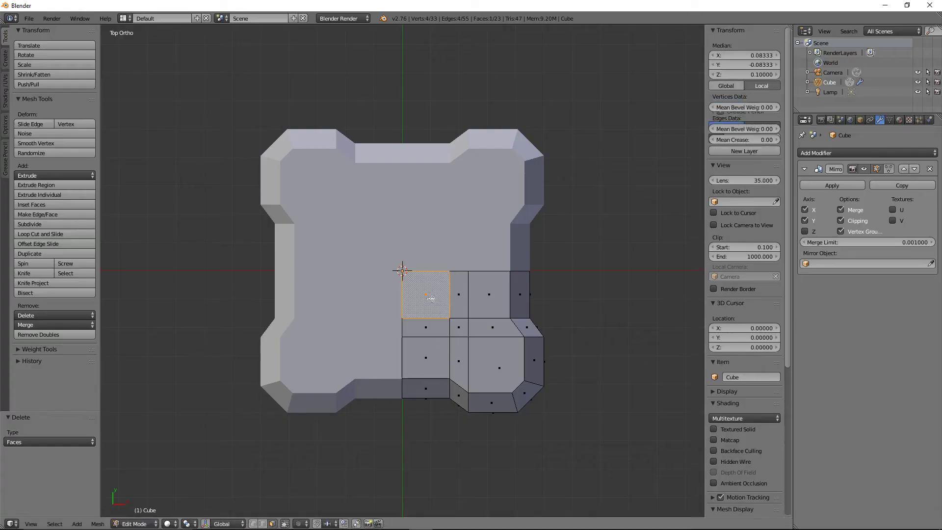
right_click(459, 295, "shift")
right_click(459, 325, "shift")
right_click(438, 328, "shift")
key("x")
left_click(437, 327)
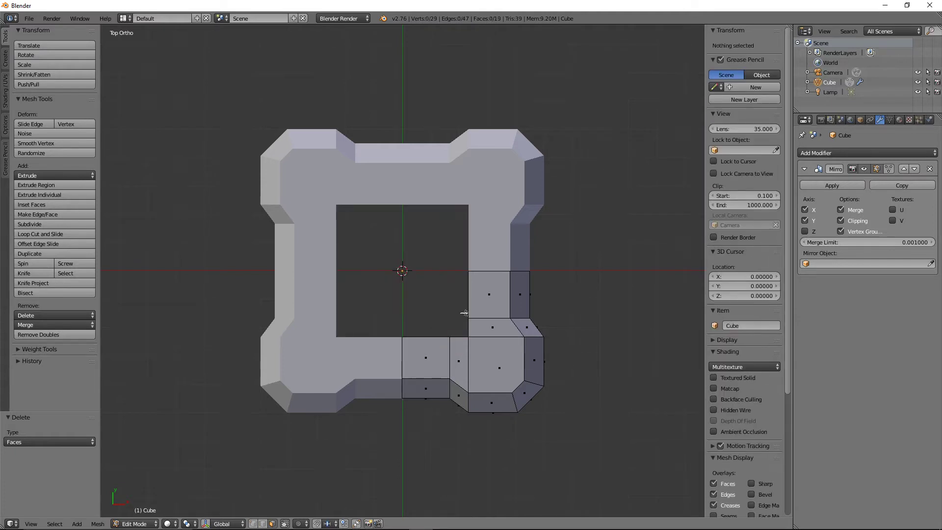
Step: In vertex selection mode, select four vertices along the square hole's edge, from the +X side around the corner to the Y-axis mirror line
middle_click_drag(437, 328, 461, 285)
scroll(466, 294, "up", 2)
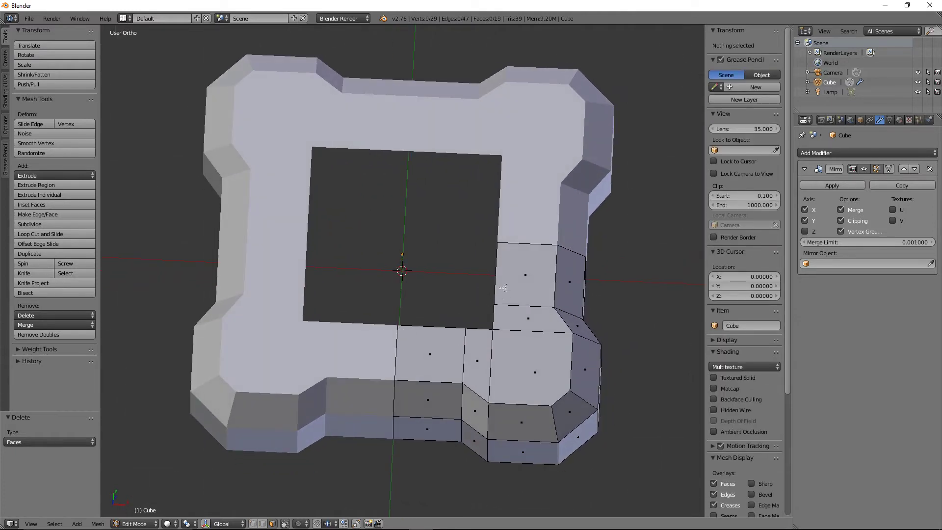
key("ctrl+Tab")
key("1")
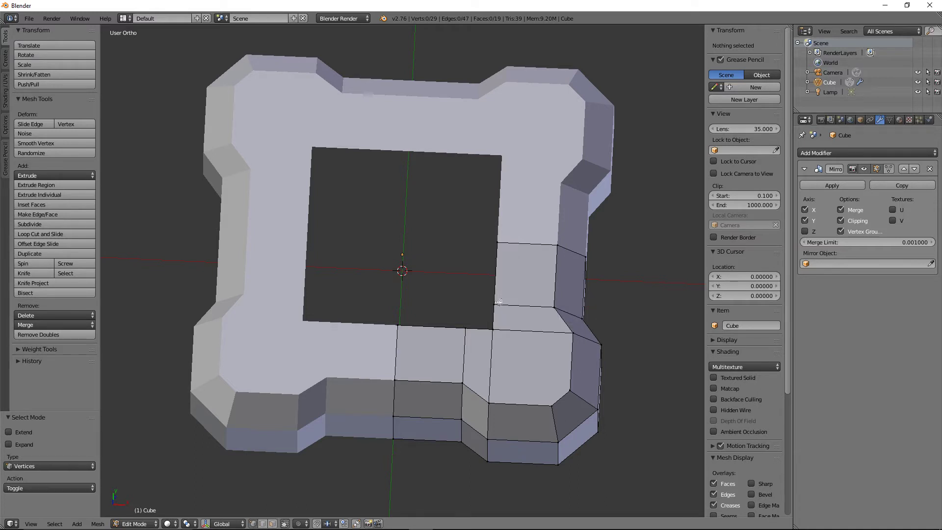
right_click(498, 302)
right_click(496, 331, "shift")
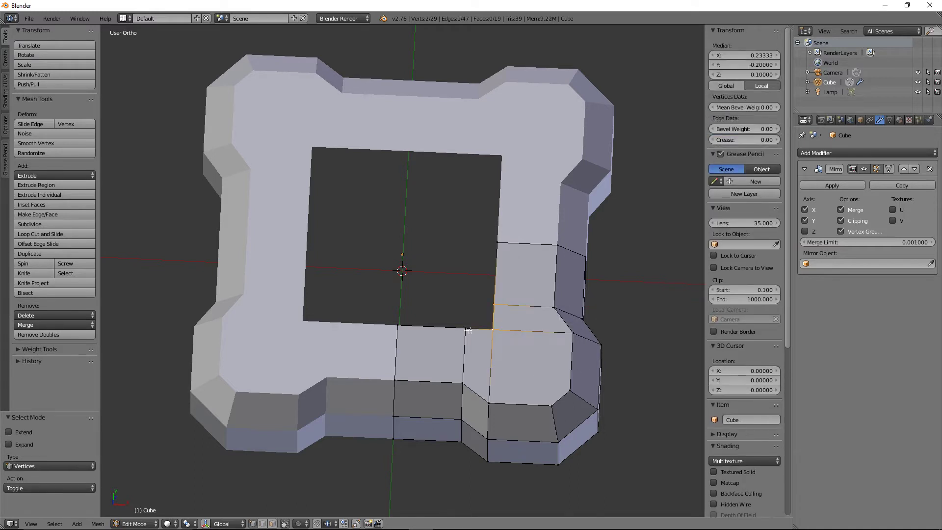
right_click(467, 330, "shift")
right_click(410, 327, "shift")
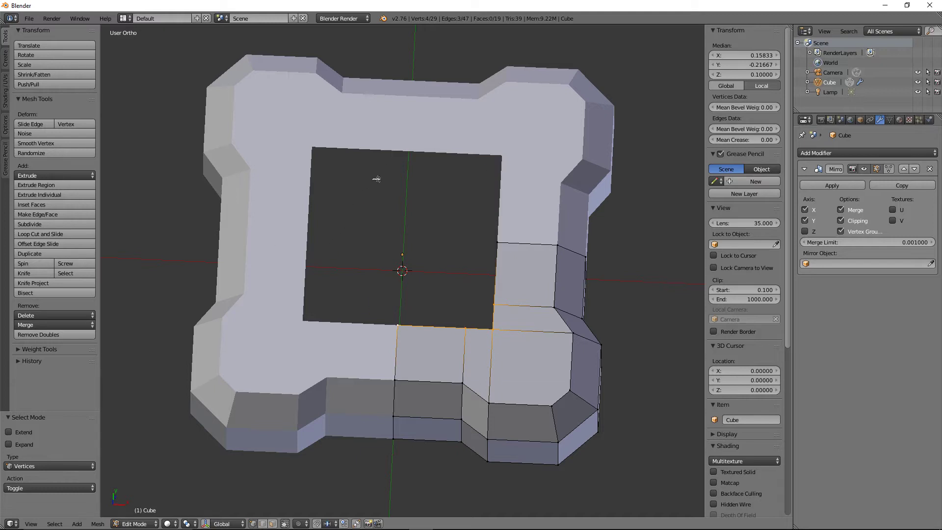
Step: Leave edit mode and snap the 3D cursor to the scene centre
key("shift+a")
key("Tab")
key("shift+a")
mouse_move(440, 265)
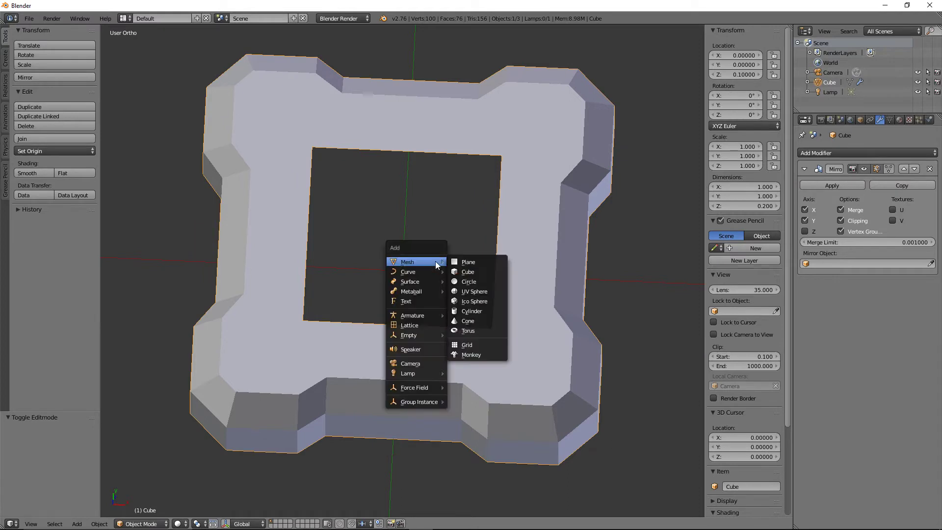
key("shift+s")
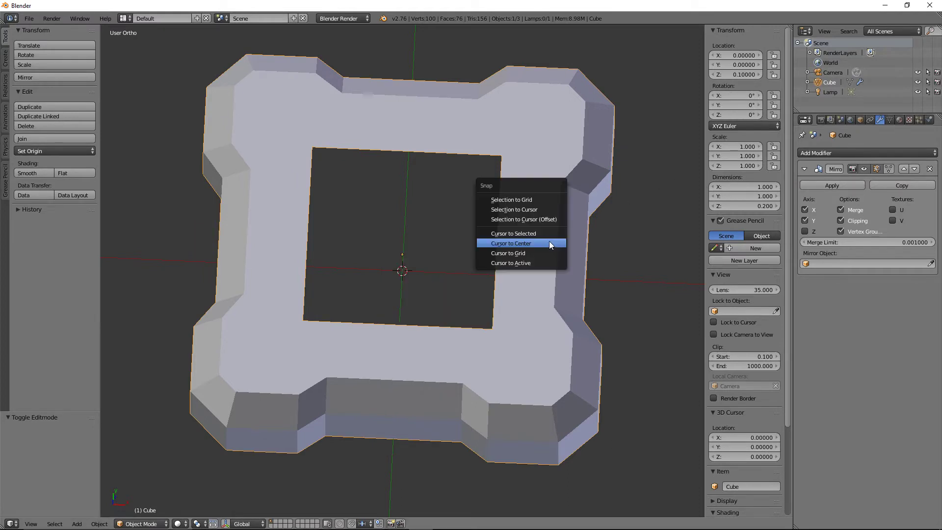
left_click(549, 243)
Step: Add a mesh circle at the 3D cursor and set its vertex count to 16
mouse_move(426, 289)
middle_mouse_down()
mouse_move(443, 251)
mouse_move(425, 285)
middle_mouse_up()
key("shift+a")
mouse_move(412, 290)
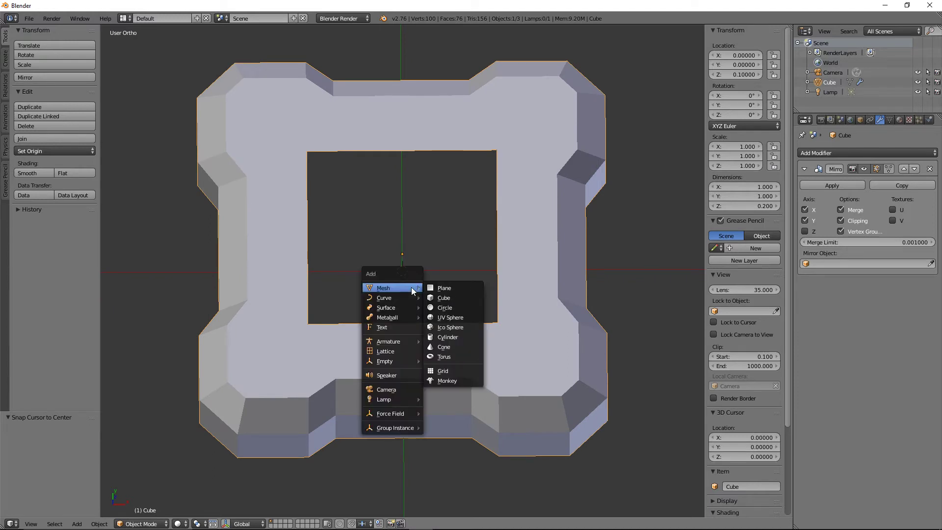
left_click(469, 307)
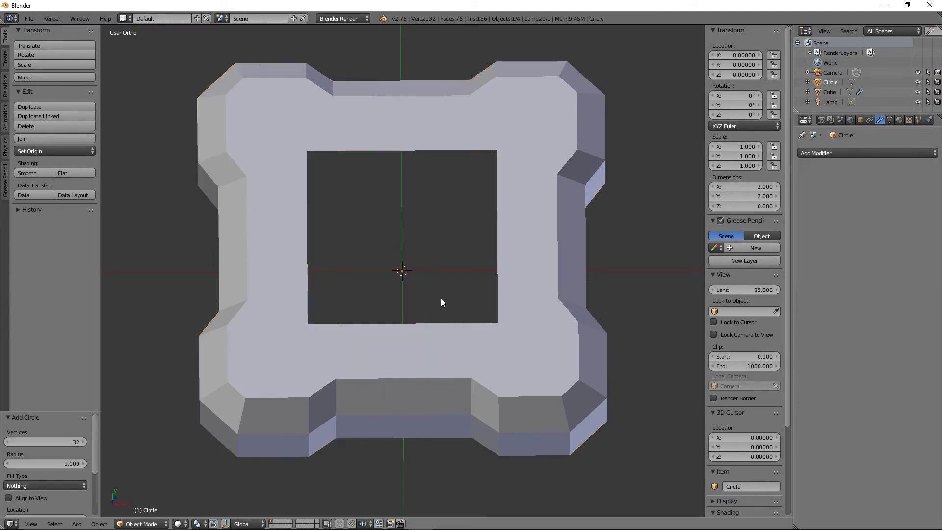
scroll(441, 298, "down", 3)
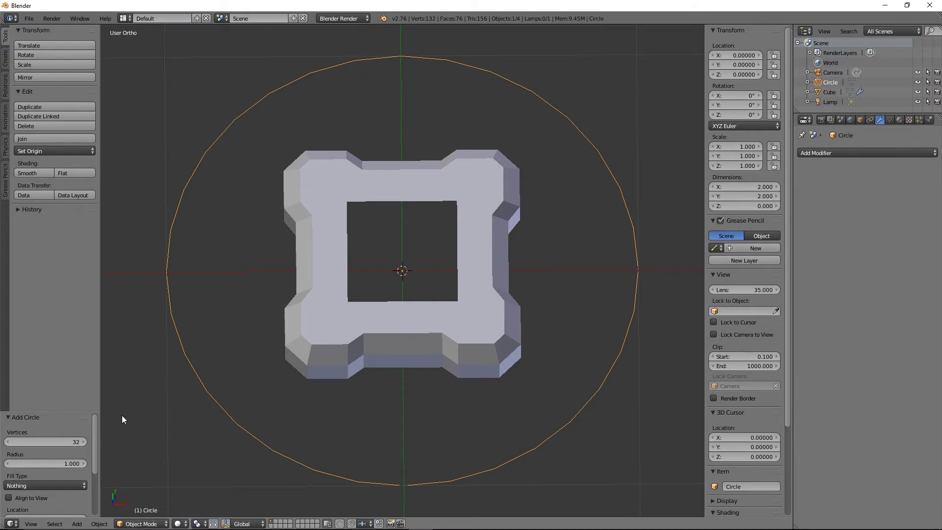
left_click(78, 442)
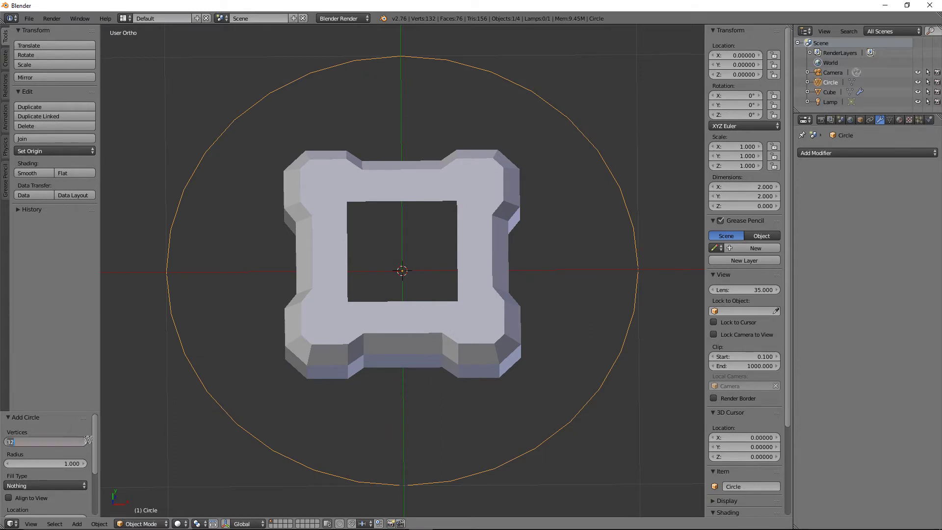
type("16")
key("Return")
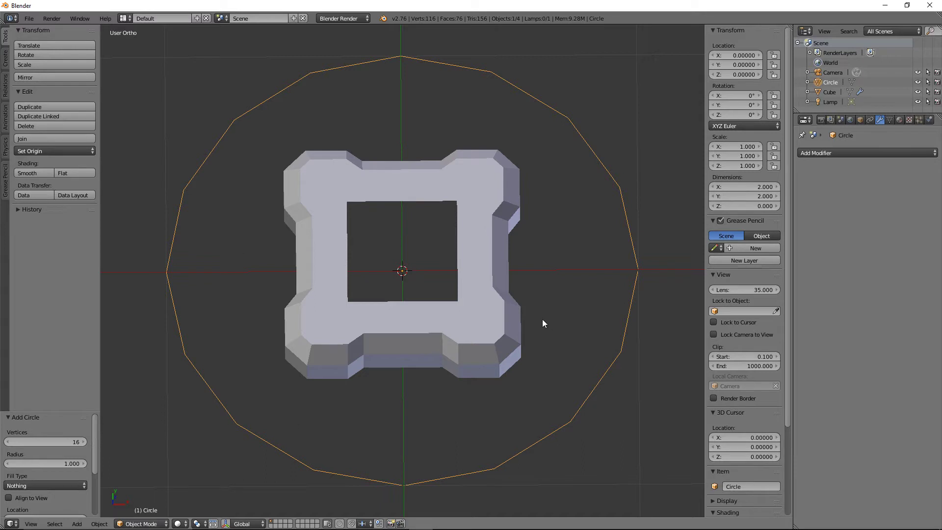
Step: In wireframe top view, scale the circle to about 0.343 so it surrounds the square hole
key("KP_7")
key("z")
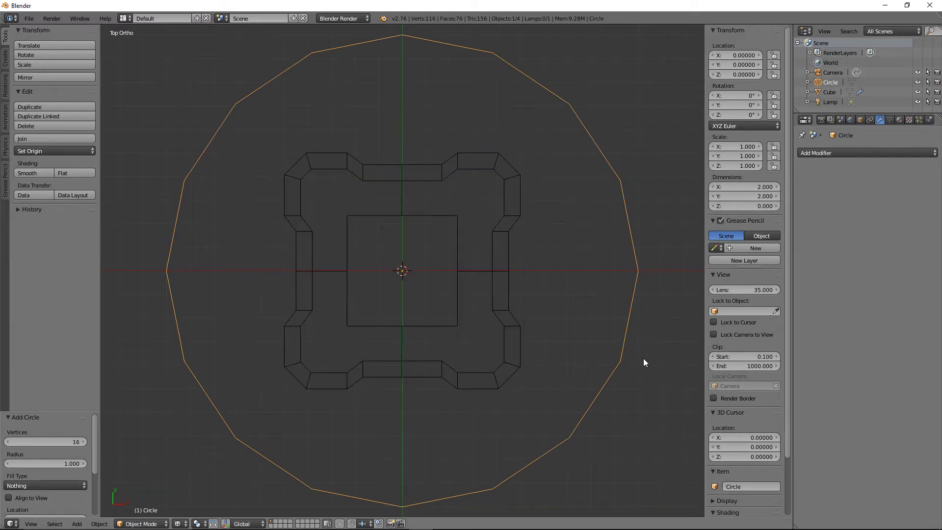
key("s")
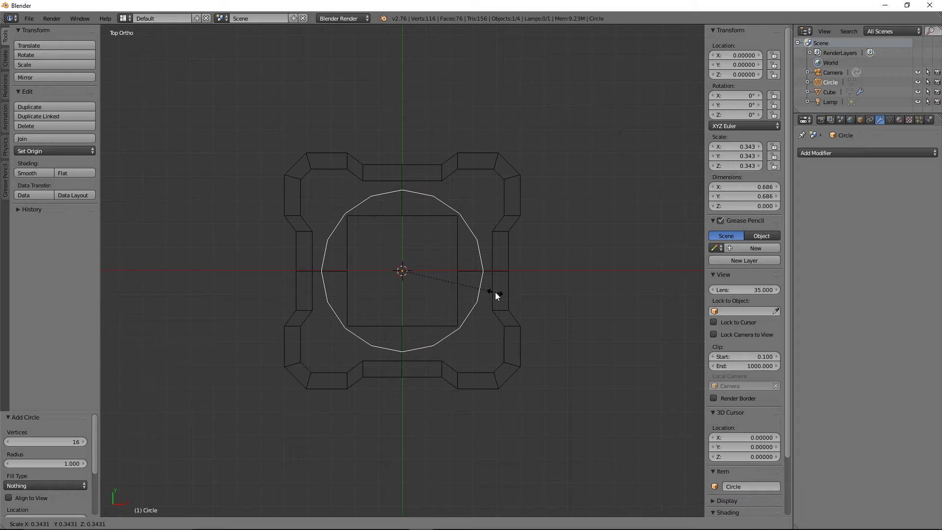
left_click(496, 292)
Step: Move the circle about 0.36 up along the Z axis, above the slab, and return to solid shading
key("KP_1")
key("g")
key("z")
left_click(493, 208)
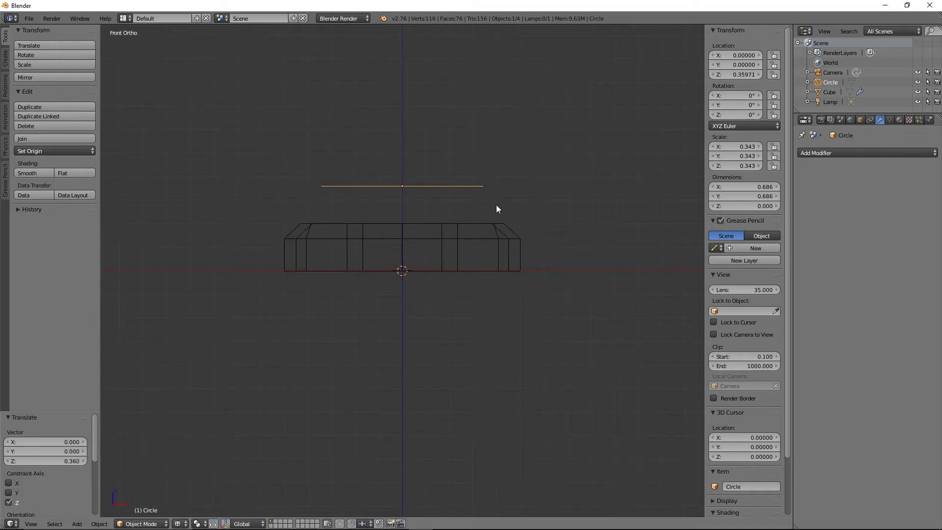
key("KP_7")
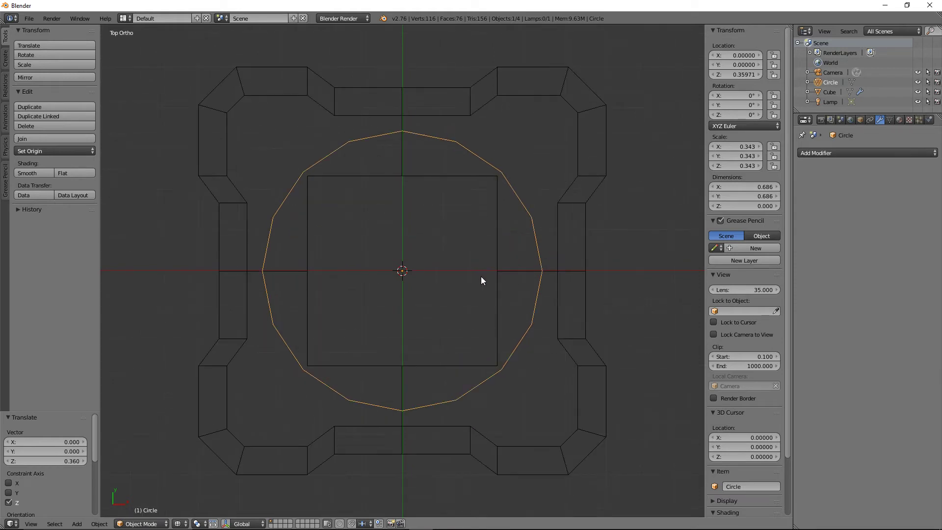
key("z")
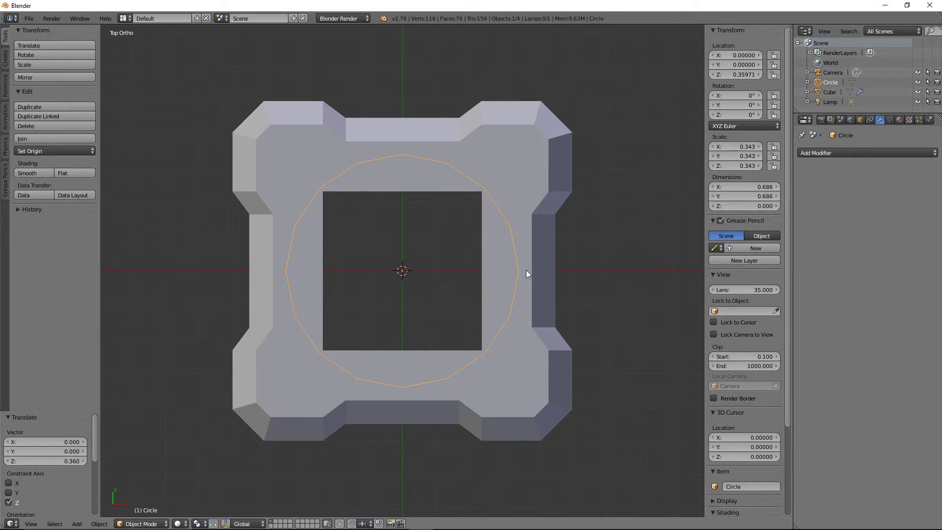
Step: Select the slab, enter edit mode and set the snap element to Vertex
left_click(182, 523)
right_click(536, 330)
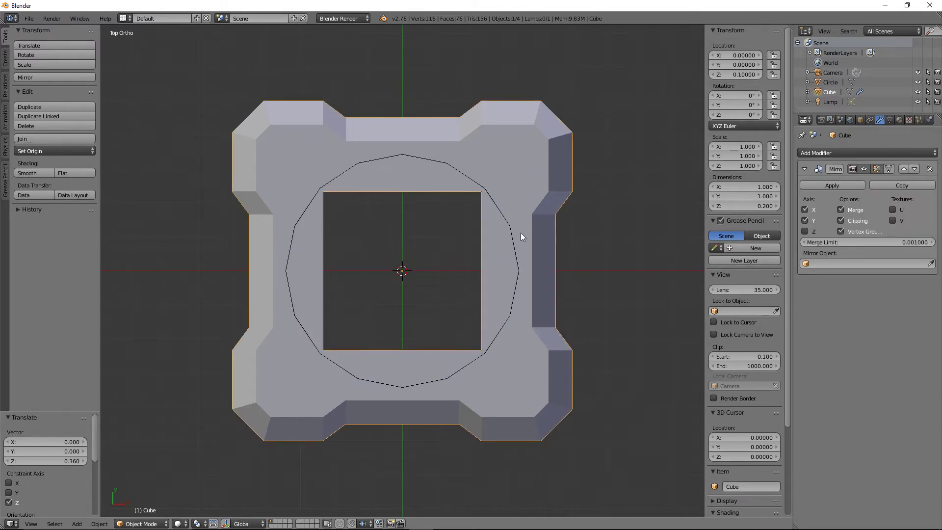
key("Tab")
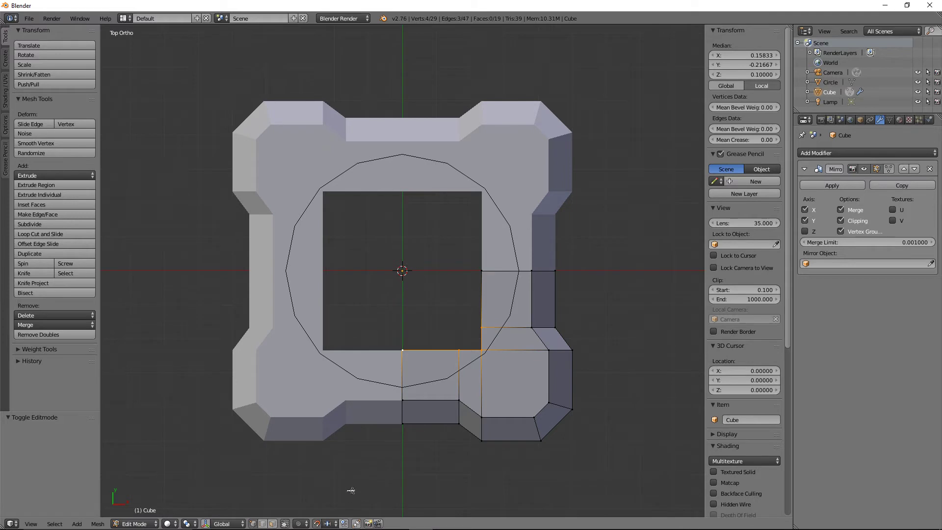
left_click(326, 524)
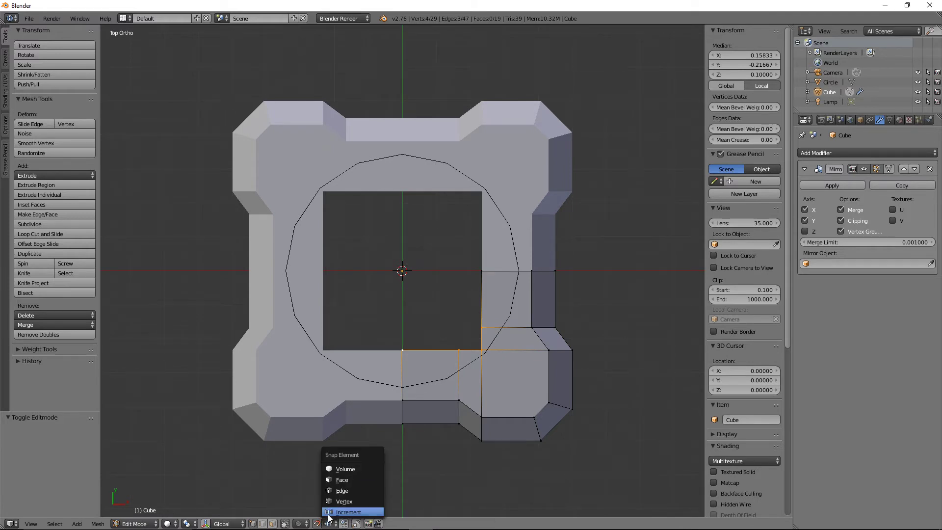
left_click(335, 501)
middle_click_drag(392, 392, 392, 377)
key("KP_7")
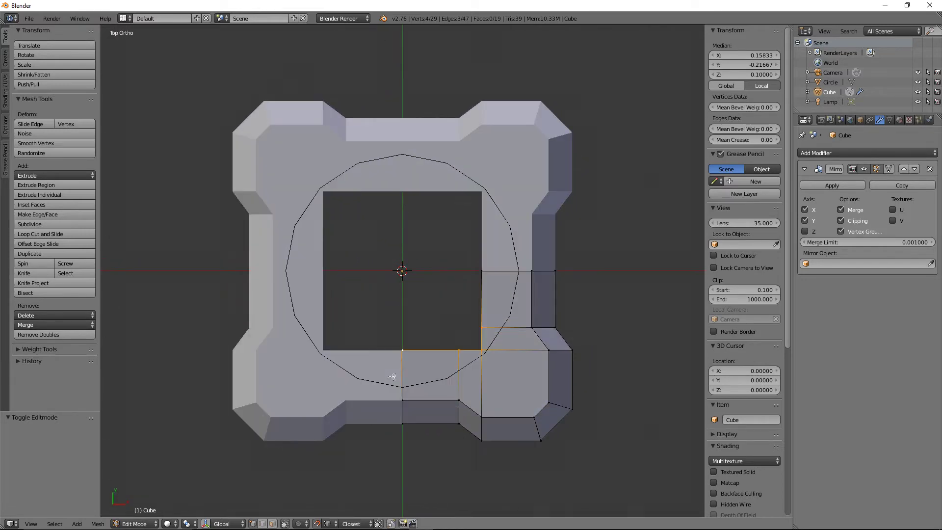
Step: Try to snap the square hole's vertex on the positive X axis onto the guide circle without locking its height
right_click(478, 267)
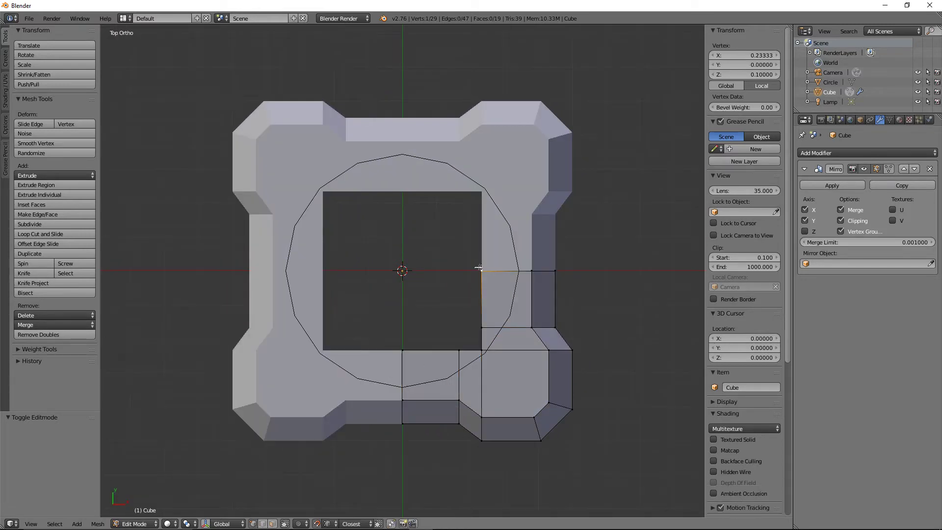
key("g")
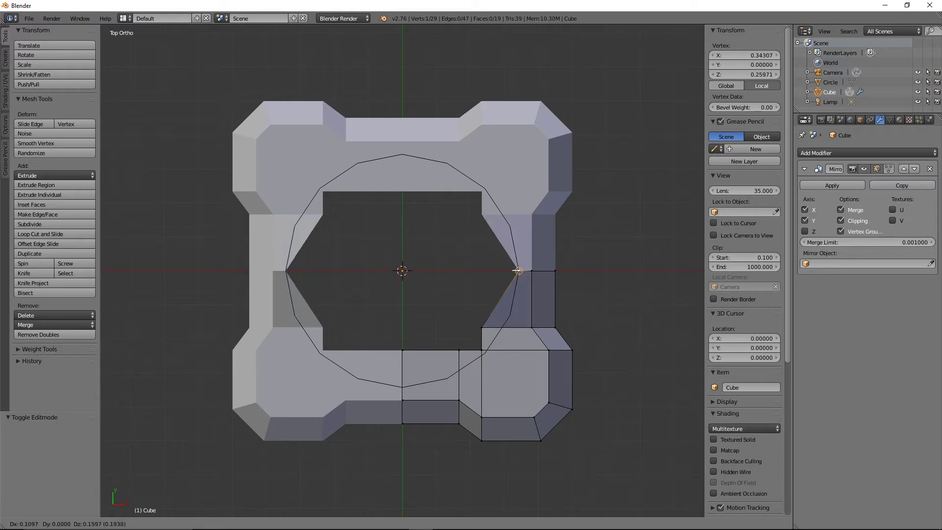
left_click(518, 271)
middle_click_drag(518, 271, 463, 174)
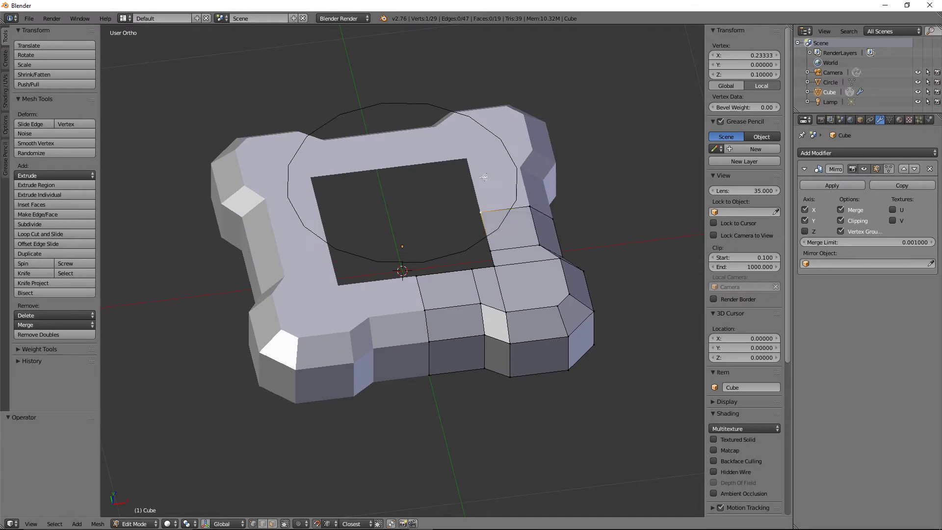
key("KP_7")
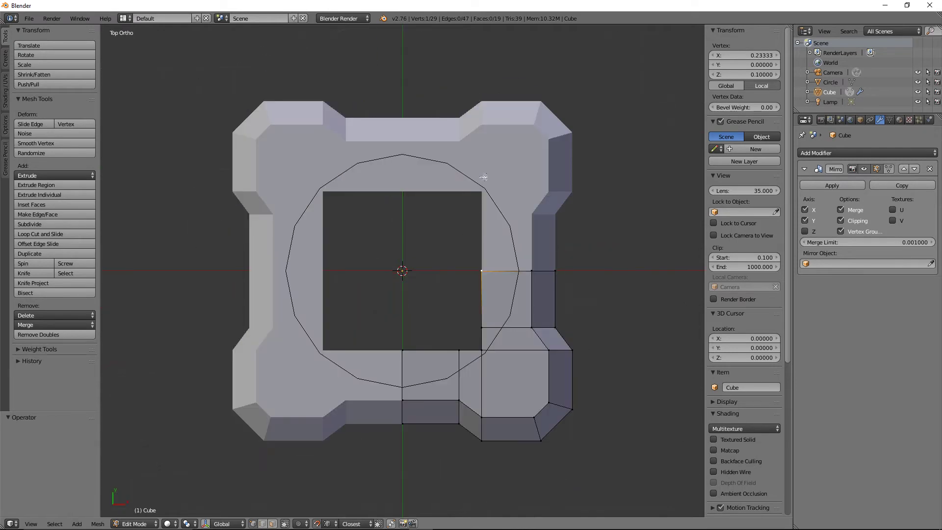
Step: Snap the hole's vertex on the positive X axis to the matching guide circle vertex, with movement locked to the XY plane
key("g")
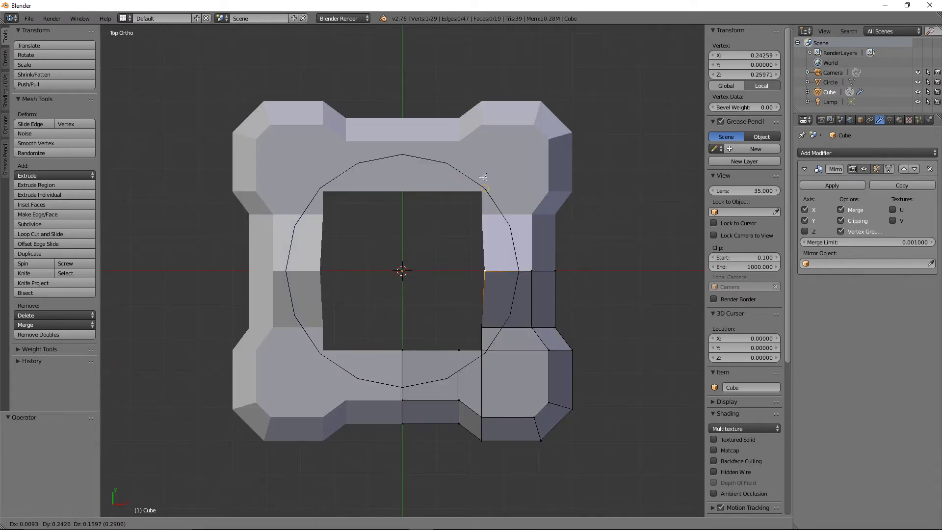
key("z")
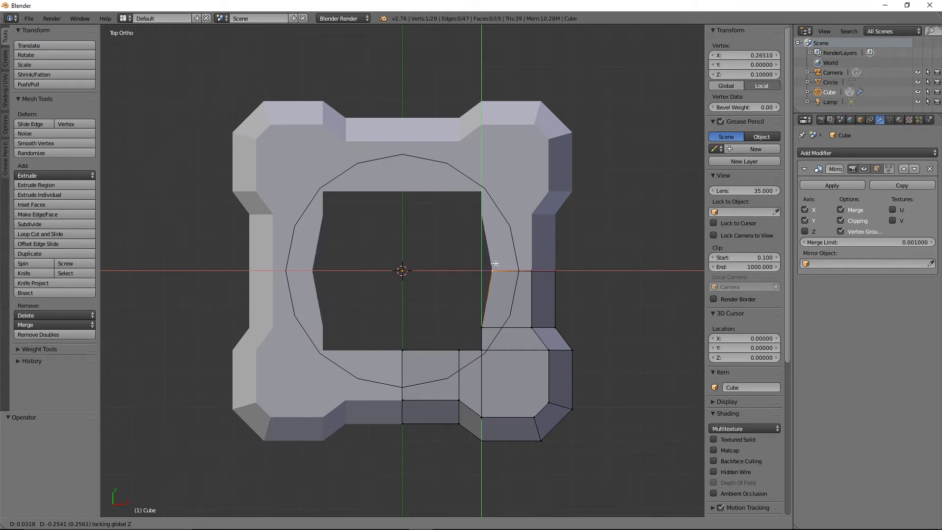
left_click(518, 270)
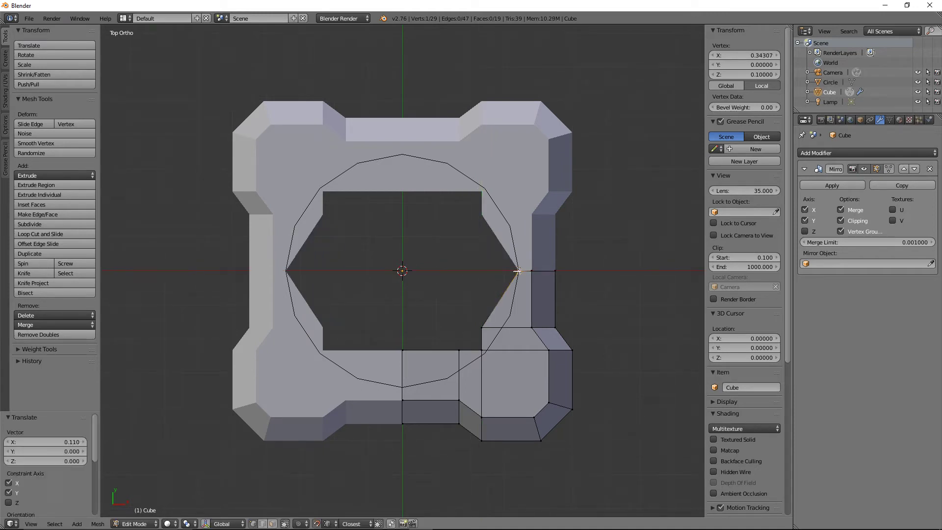
middle_click_drag(518, 270, 498, 253)
key("KP_7")
Step: Snap the hole's next side vertex and its corner vertex to the matching guide circle vertices, locking the Z axis
right_click(483, 328)
key("g")
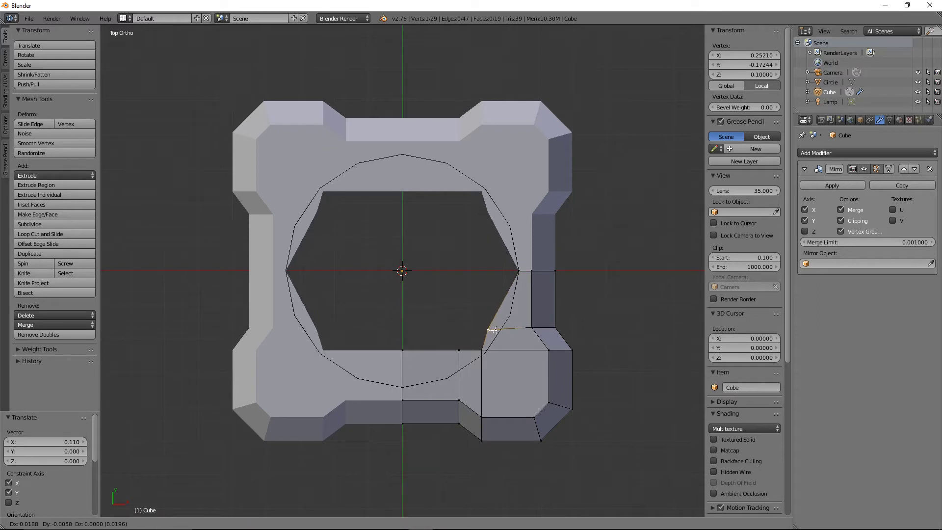
key("shift+z")
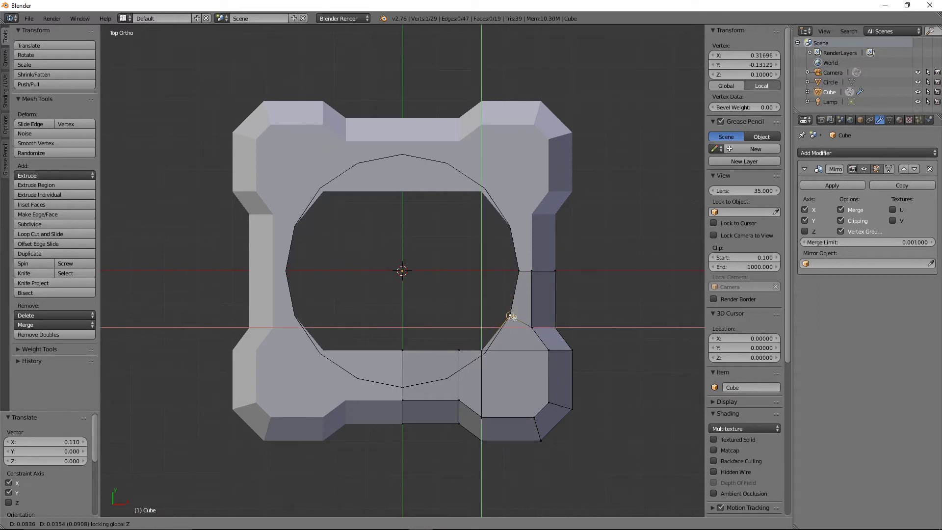
left_click(512, 316)
right_click(481, 348)
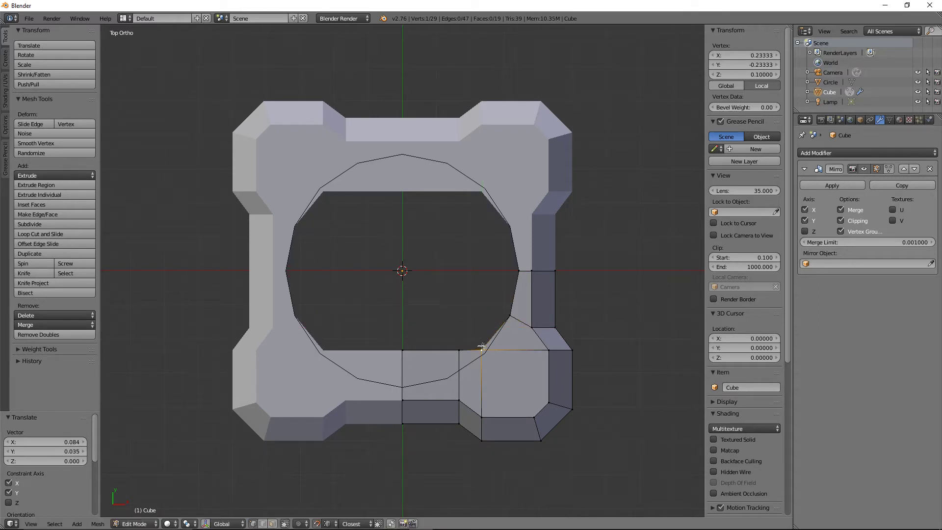
key("g")
key("shift+z")
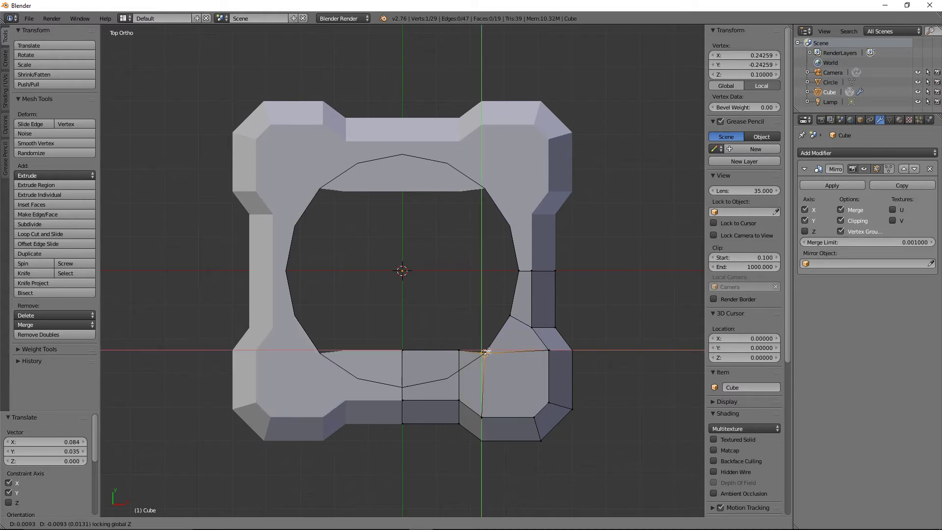
left_click(486, 352)
Step: Snap the hole's last two vertices, ending with the one on the Y axis, to the guide circle with Z locked
right_click(463, 351)
key("g")
key("shift+z")
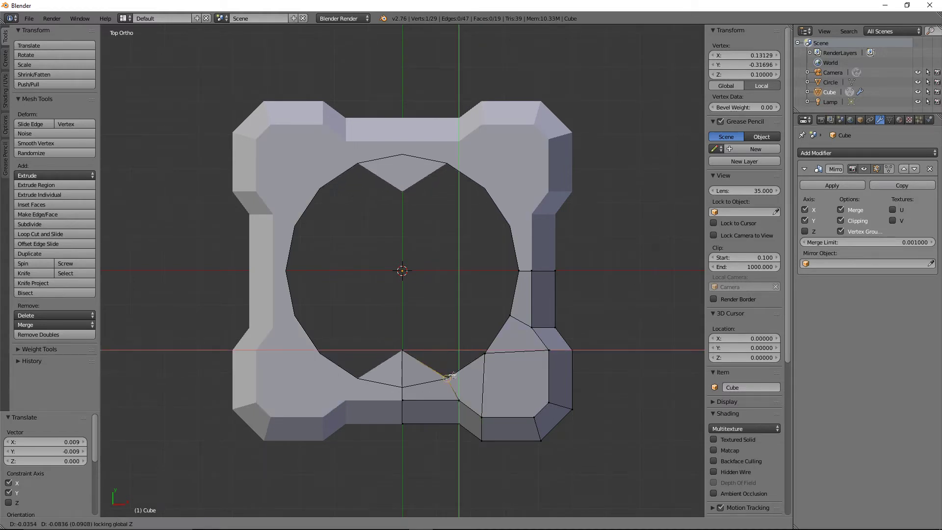
left_click(451, 378)
right_click(404, 352)
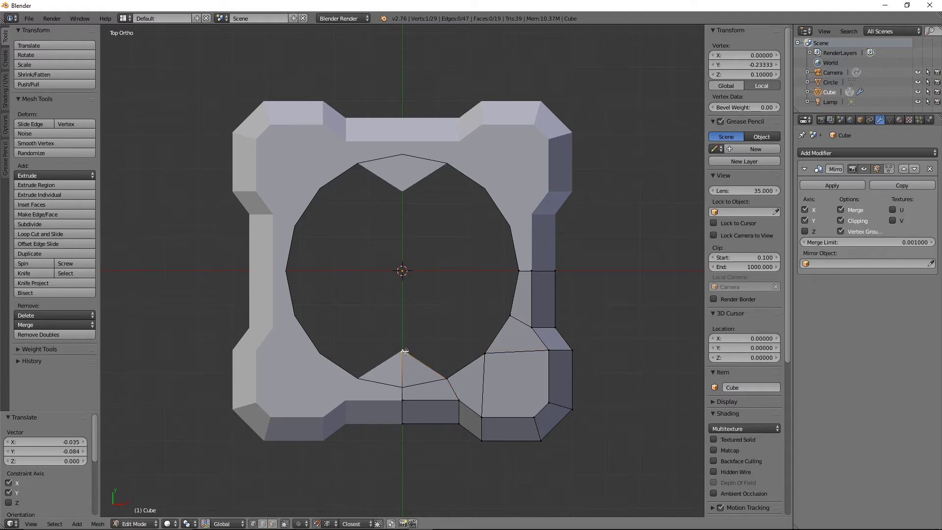
key("g")
key("shift+z")
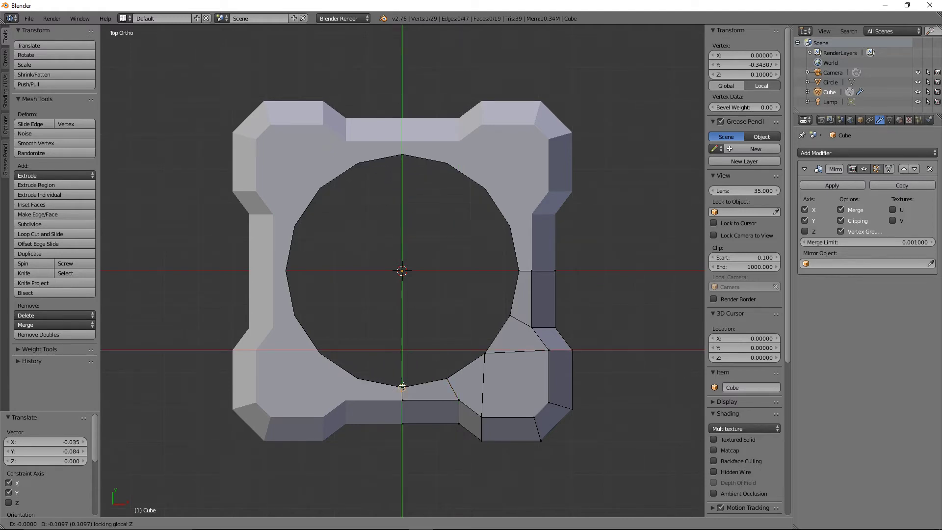
left_click(402, 387)
Step: Leave edit mode and delete the guide circle object
middle_click_drag(385, 351, 417, 289)
key("Tab")
right_click(420, 290)
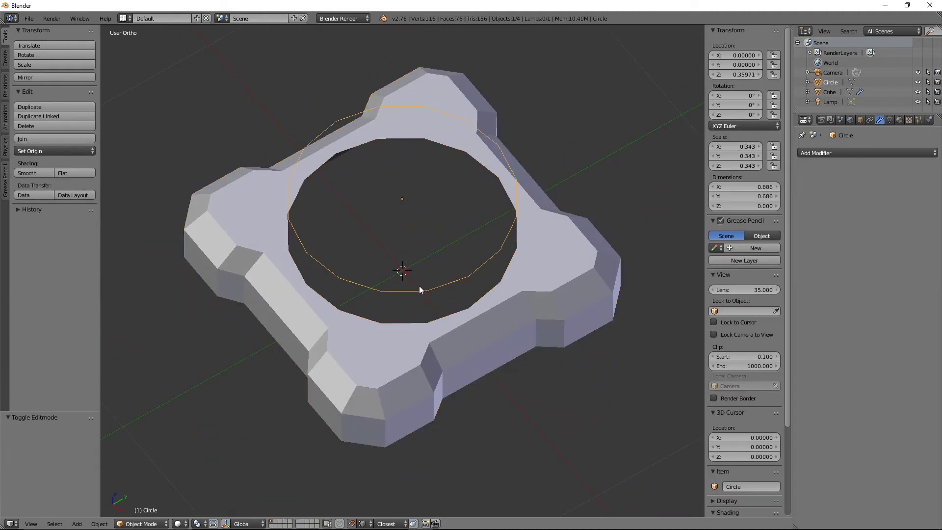
key("x")
left_click(414, 283)
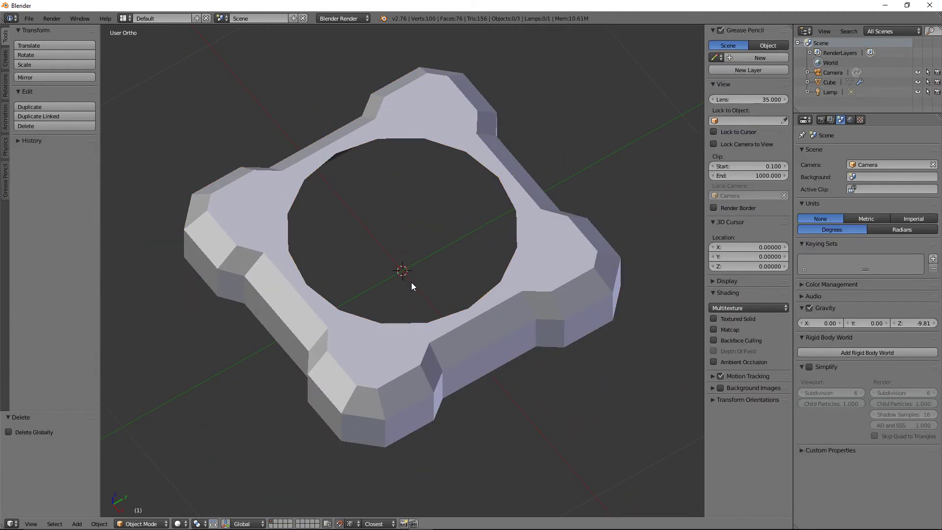
Step: Edit the slab, select the edge loop around its round opening and turn off snapping
middle_click_drag(414, 284, 496, 264)
scroll(497, 263, "down", 1)
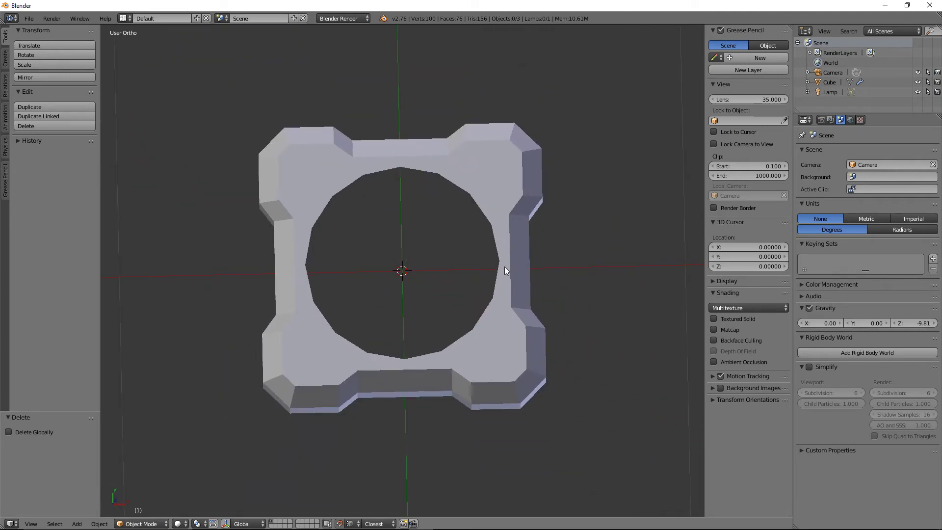
right_click(505, 267)
key("Tab")
right_click(486, 314, "alt")
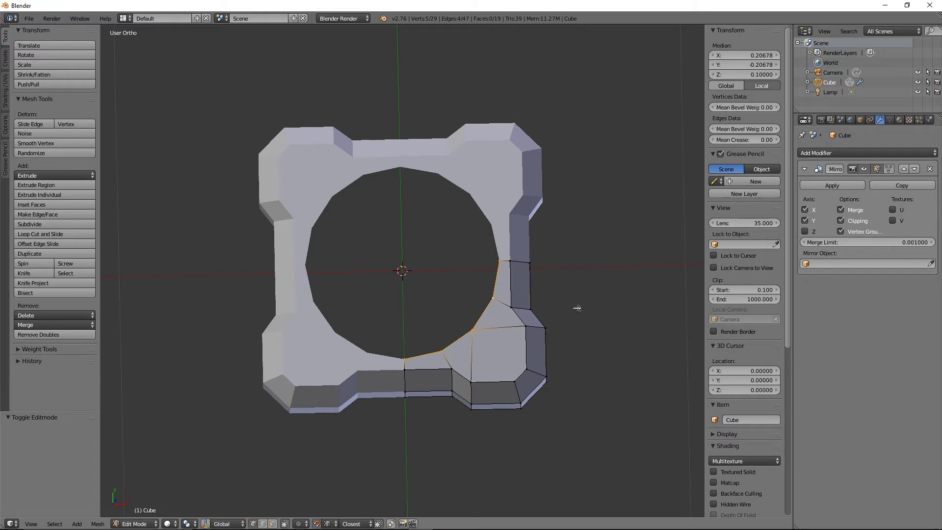
key("shift+Tab")
key("s")
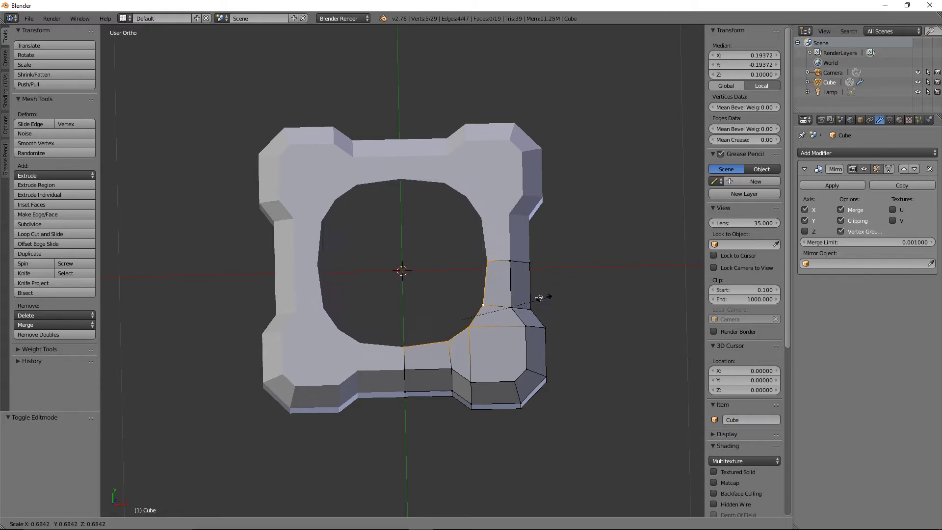
left_click(566, 301)
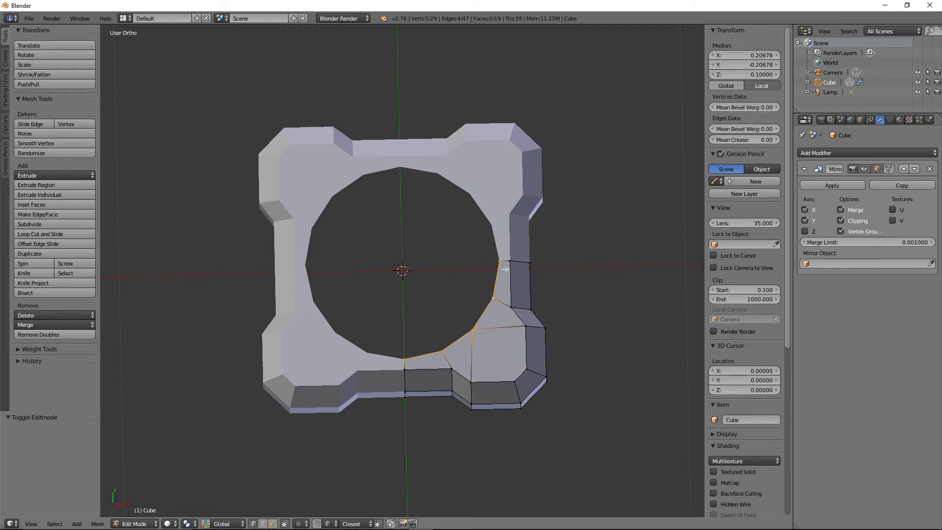
Step: Set the pivot point to 3D Cursor and scale the opening's edge loop to about 0.894 with Z locked
left_click(188, 524)
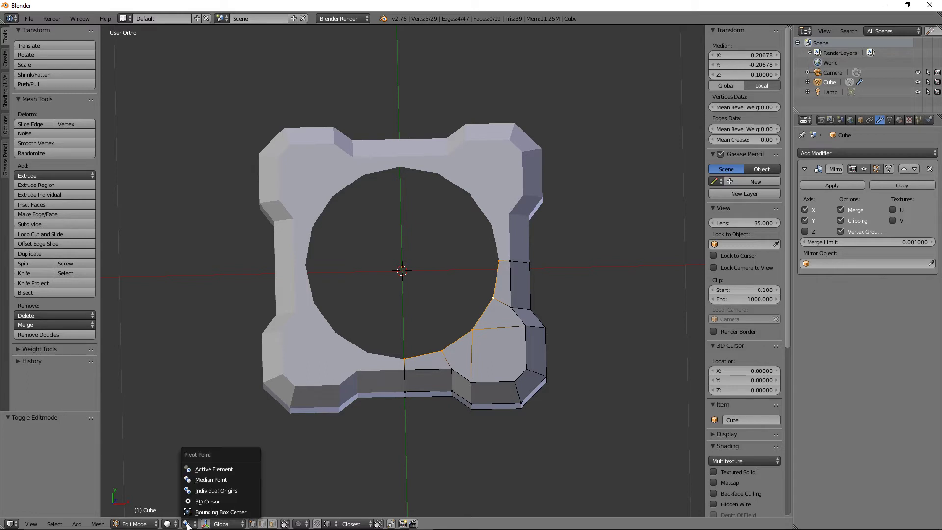
left_click(202, 502)
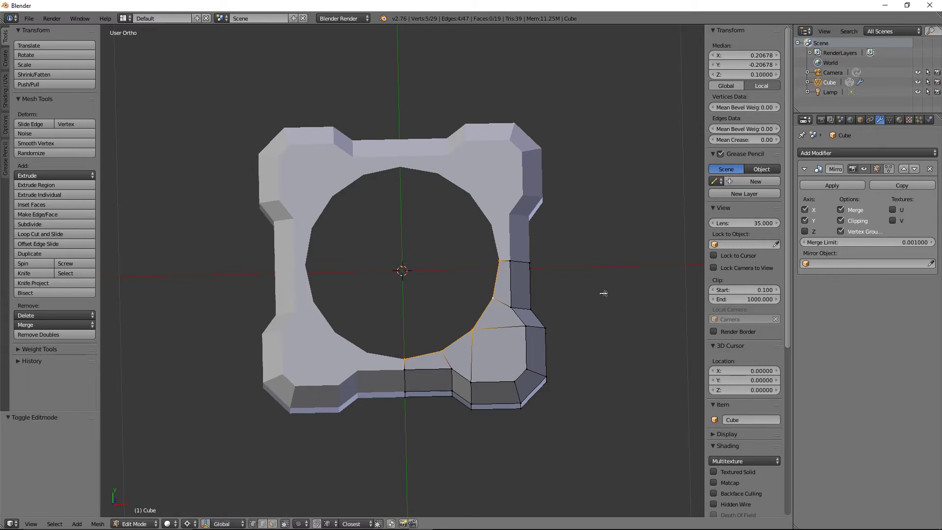
key("s")
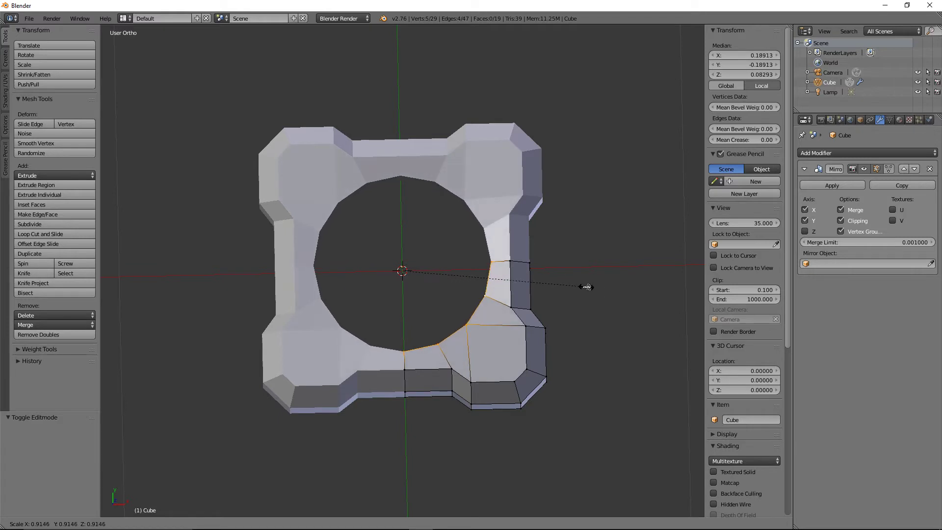
key("shift+z")
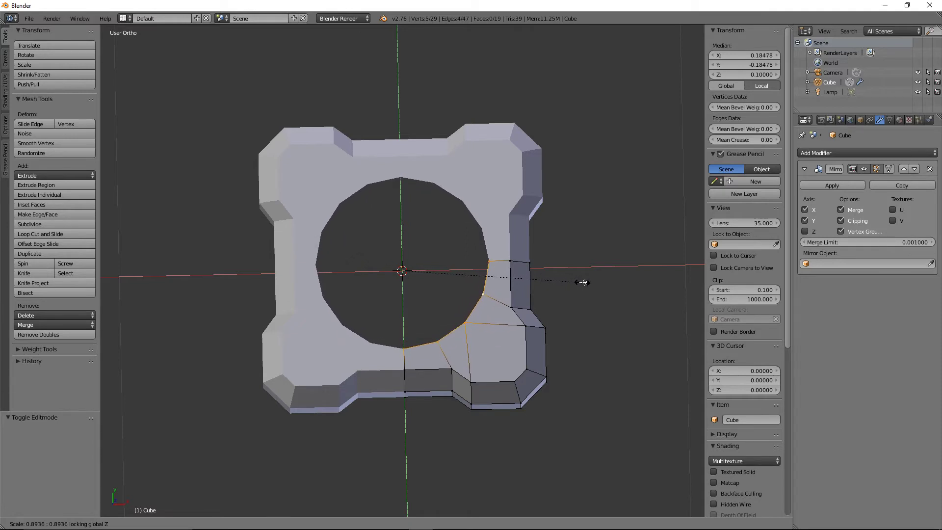
left_click(583, 282)
Step: Extrude the opening's edge loop inward at a scale of about 0.80, fine-tune it by 1.006, and go to front view
middle_click_drag(582, 281, 544, 251)
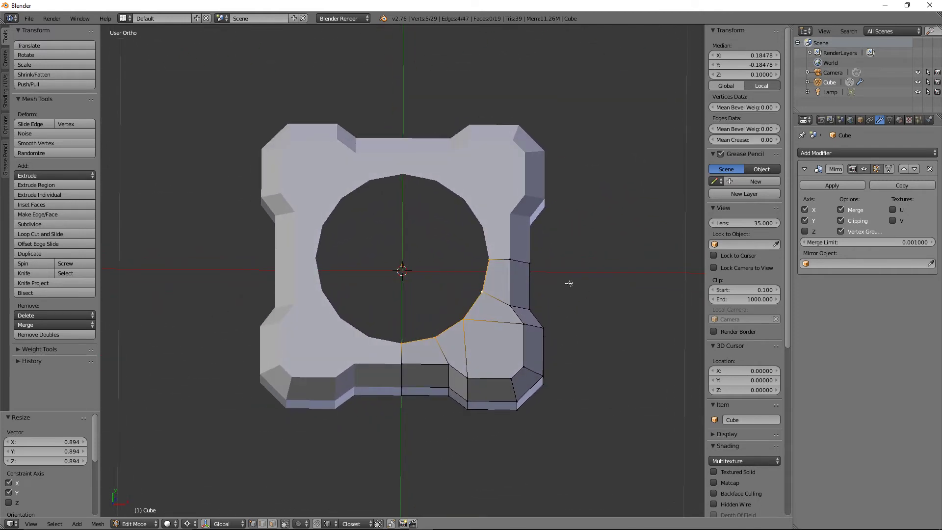
key("e")
key("s")
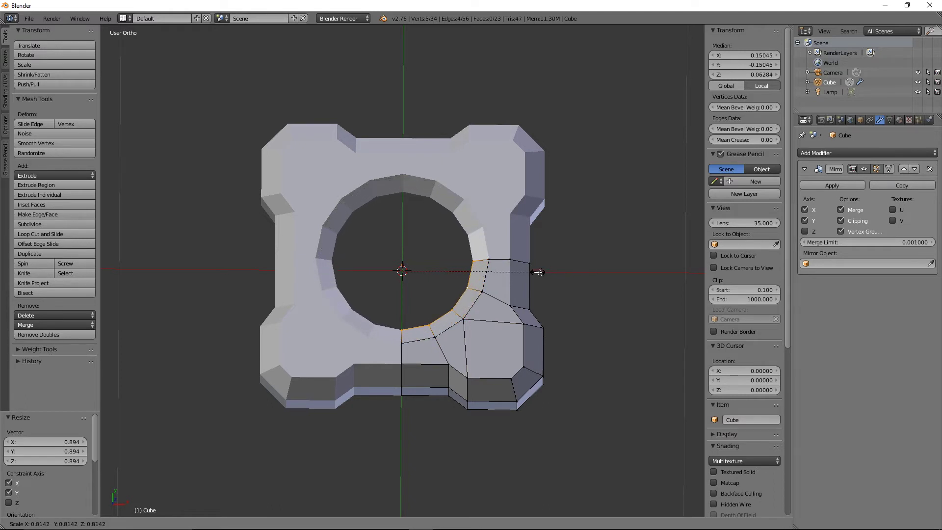
left_click(537, 272)
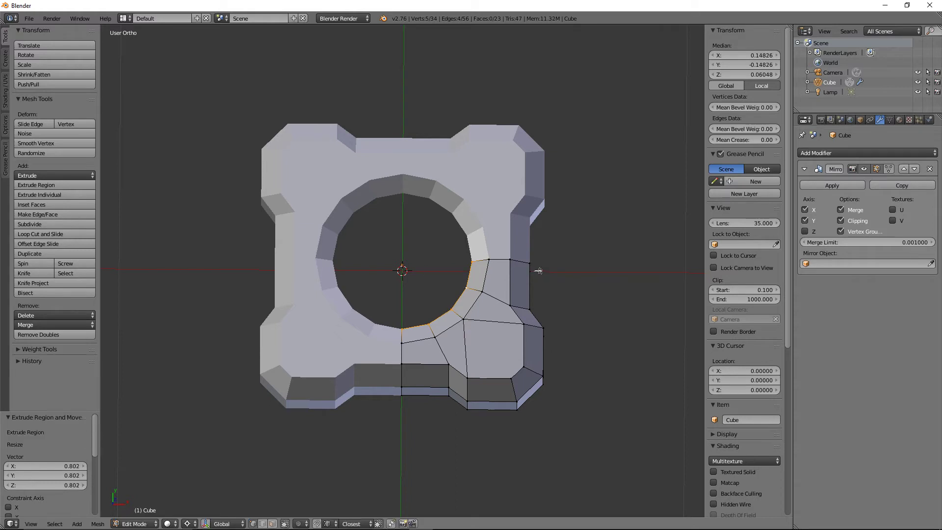
key("s")
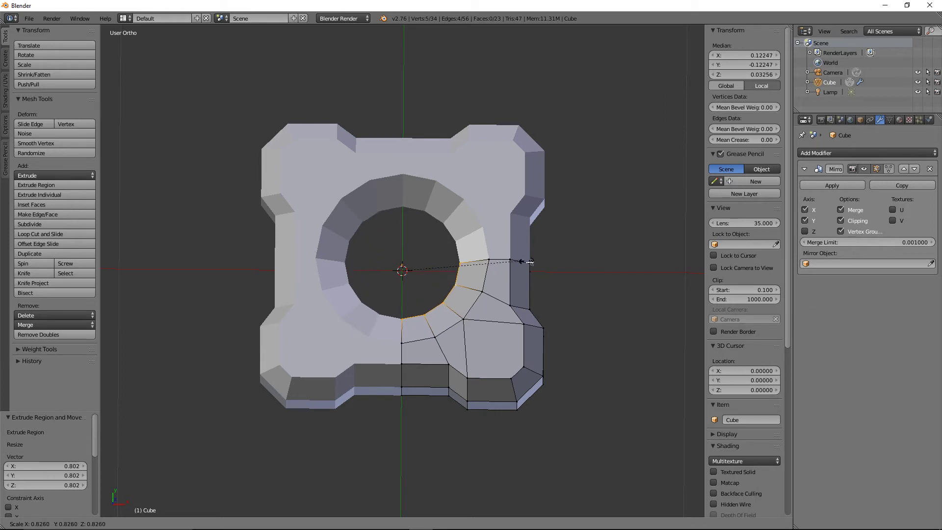
left_click(552, 270)
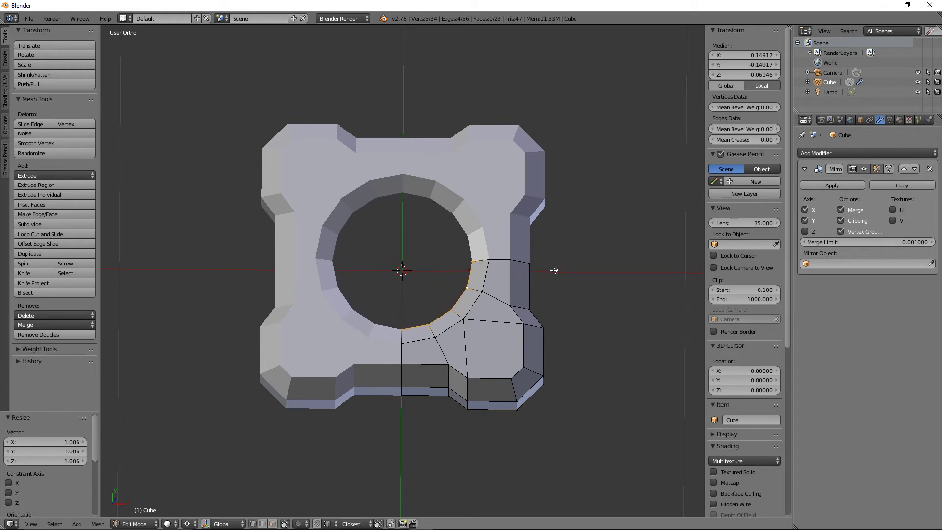
middle_click_drag(552, 270, 554, 260)
key("KP_1")
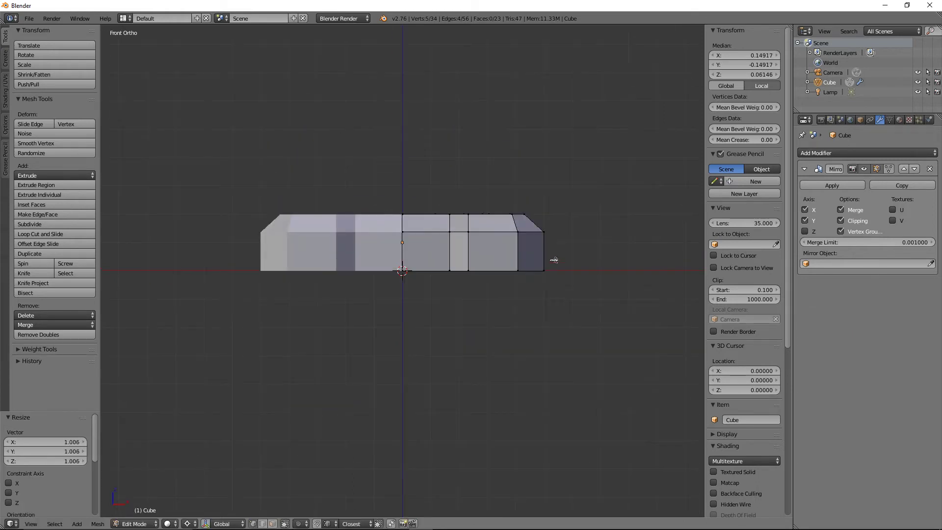
key("g")
key("z")
key("Escape")
Step: In wireframe, lower the extruded inner loop by about 0.024 along the Z axis
key("z")
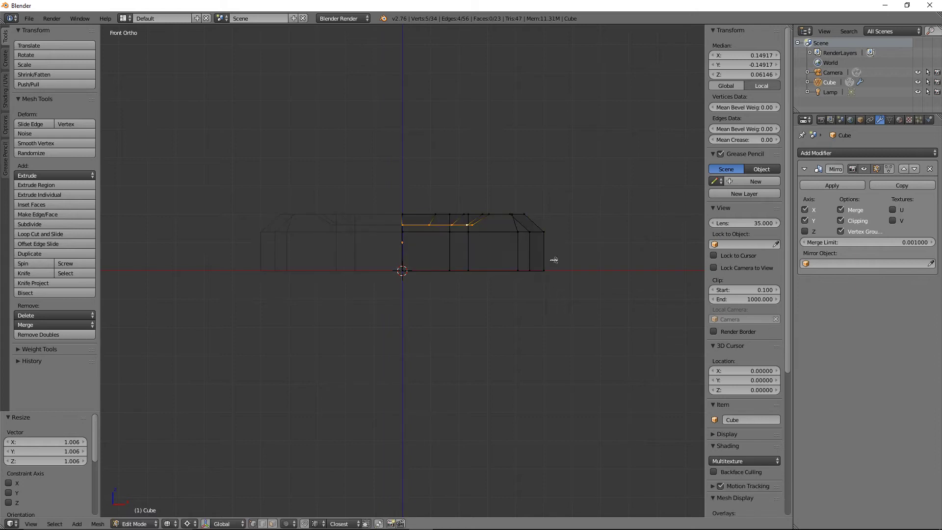
key("g")
key("z")
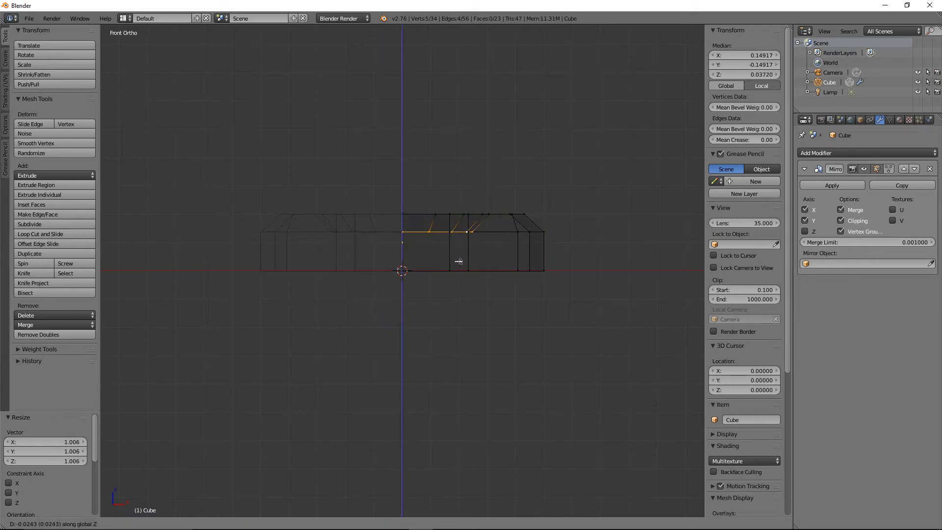
left_click(459, 262)
Step: Return to solid shading and switch to face selection for the opening's inner bevel faces
mouse_move(458, 262)
middle_mouse_down()
mouse_move(542, 267)
mouse_move(559, 261)
mouse_move(550, 248)
mouse_move(540, 275)
mouse_move(579, 258)
mouse_move(571, 267)
mouse_move(490, 235)
middle_mouse_up()
key("z")
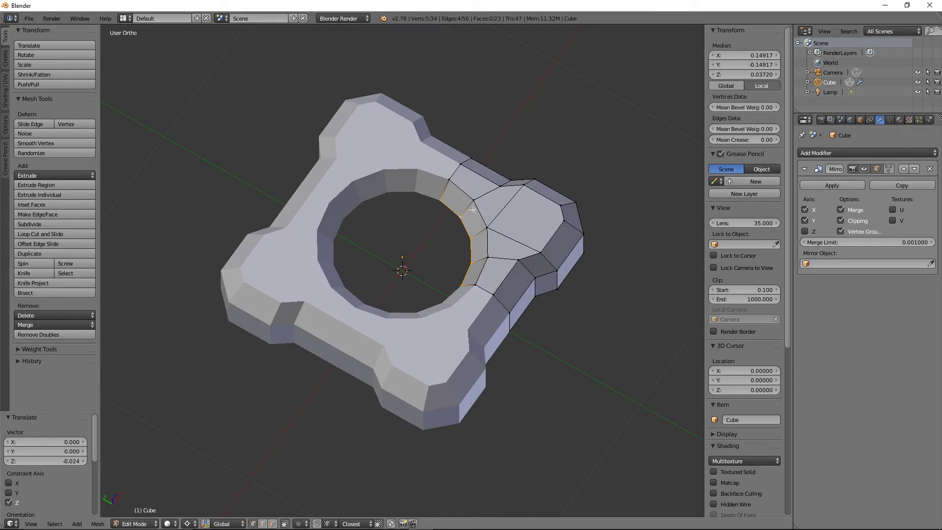
scroll(472, 210, "up", 2)
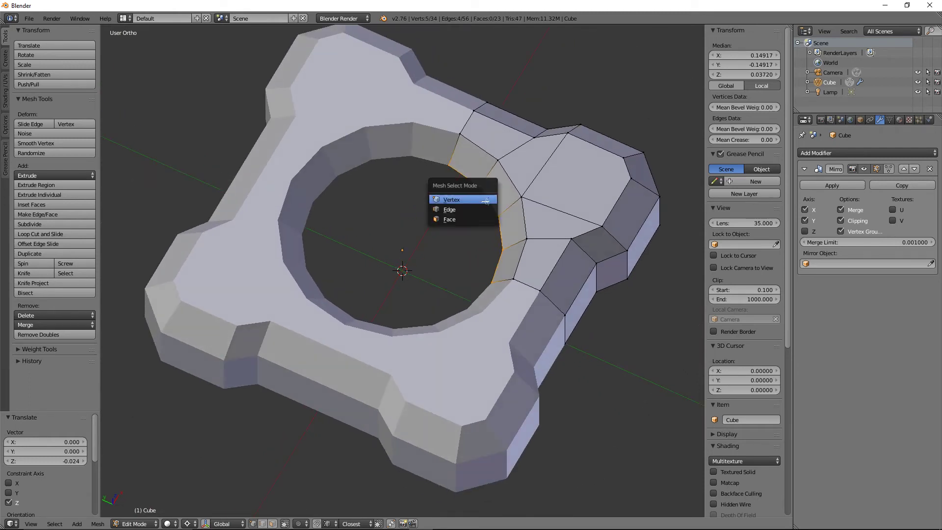
key("3")
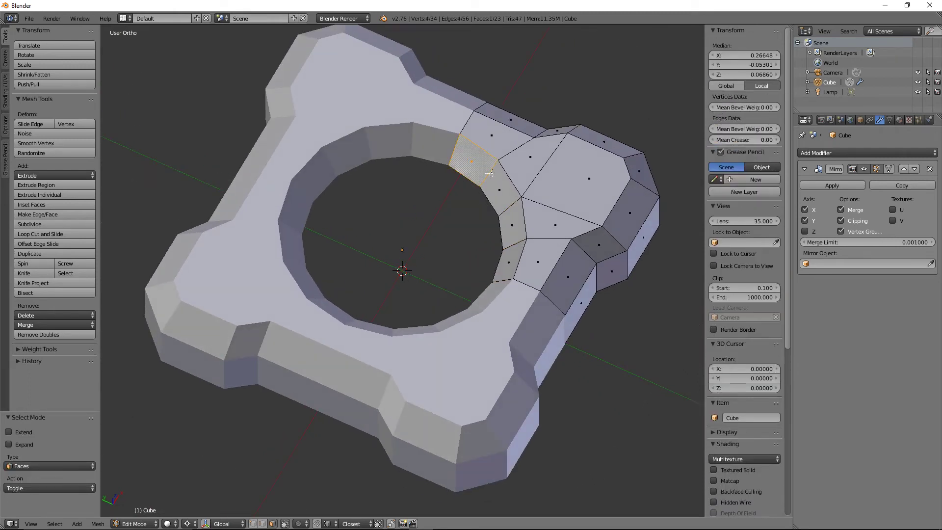
Step: Select the four inner bevel faces of the opening in the editable quarter and shade them smooth
right_click(472, 162)
right_click(499, 189, "shift")
right_click(511, 225, "shift")
right_click(509, 262, "shift")
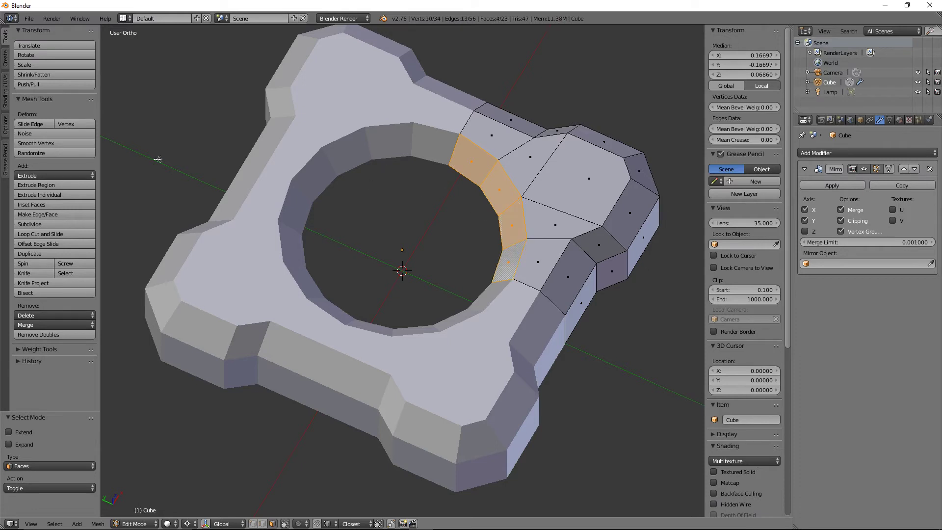
left_click(6, 95)
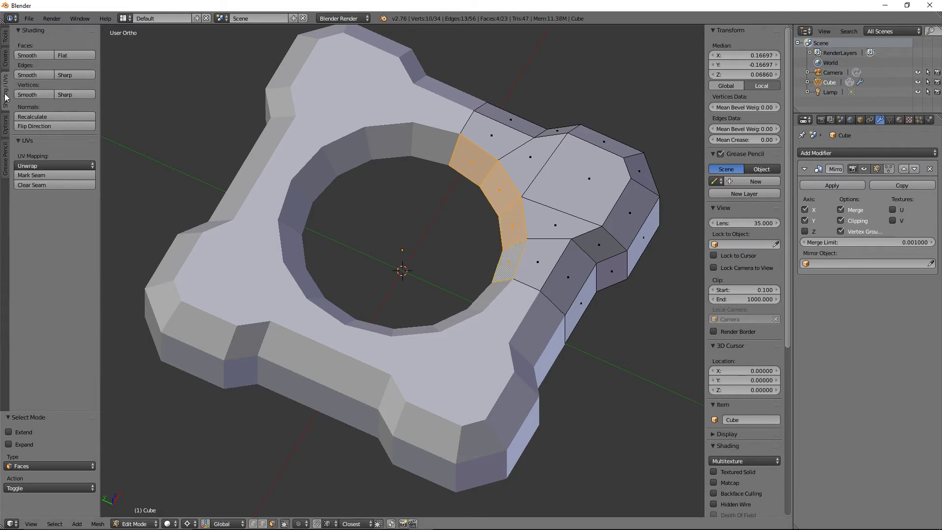
left_click(34, 55)
middle_click_drag(245, 99, 564, 123)
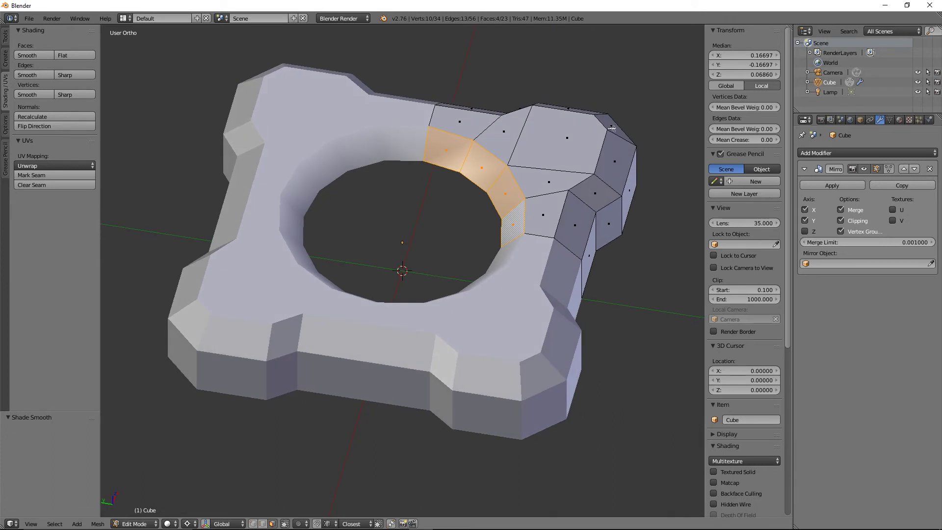
Step: Enable Auto Smooth in the mesh's normals settings and check the shading outside Edit Mode
left_click(890, 120)
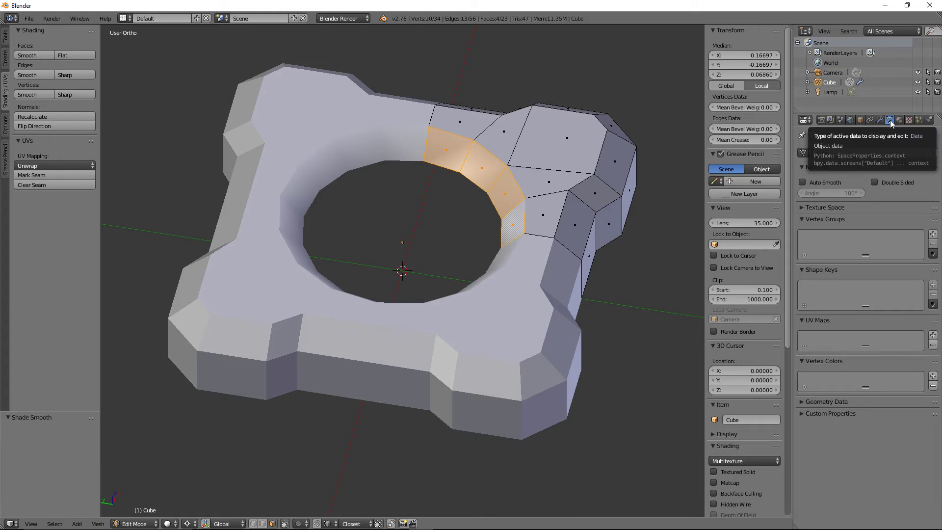
left_click(817, 185)
middle_click_drag(358, 183, 338, 186)
key("Tab")
key("Tab")
Step: In edge selection, select the upper and lower edge loops of the opening's bevel and mark them sharp
key("ctrl+Tab")
left_click(491, 173)
key("a")
left_click(495, 158, "alt")
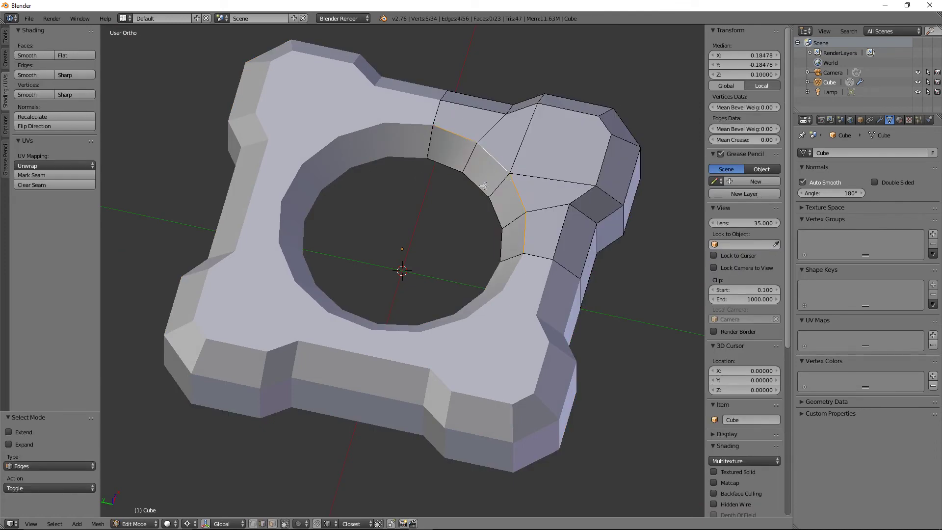
left_click(489, 190, "alt+shift")
middle_click_drag(495, 197, 196, 128)
left_click(72, 75)
middle_click_drag(325, 135, 397, 157)
middle_click_drag(451, 168, 462, 263)
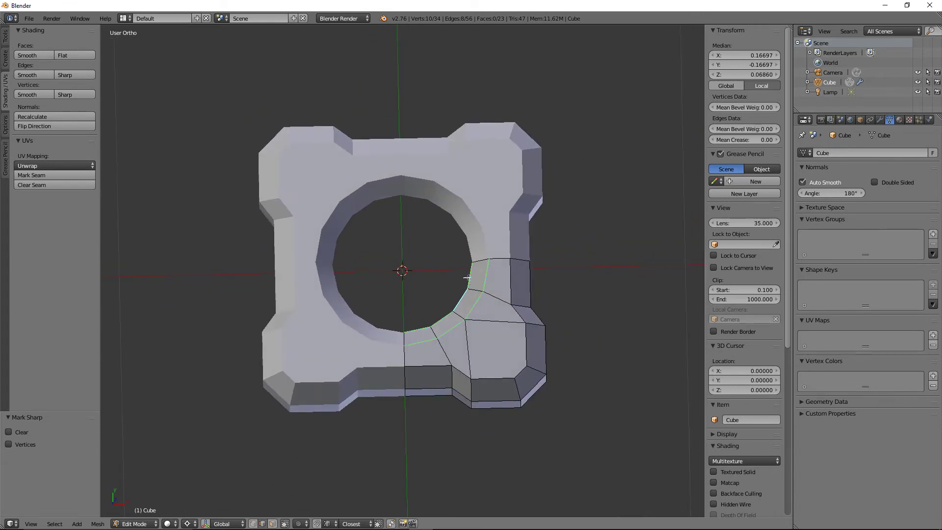
Step: In vertex selection, extrude the inner rim vertex lying on the X axis along X to the mirror centre line
left_click(880, 120)
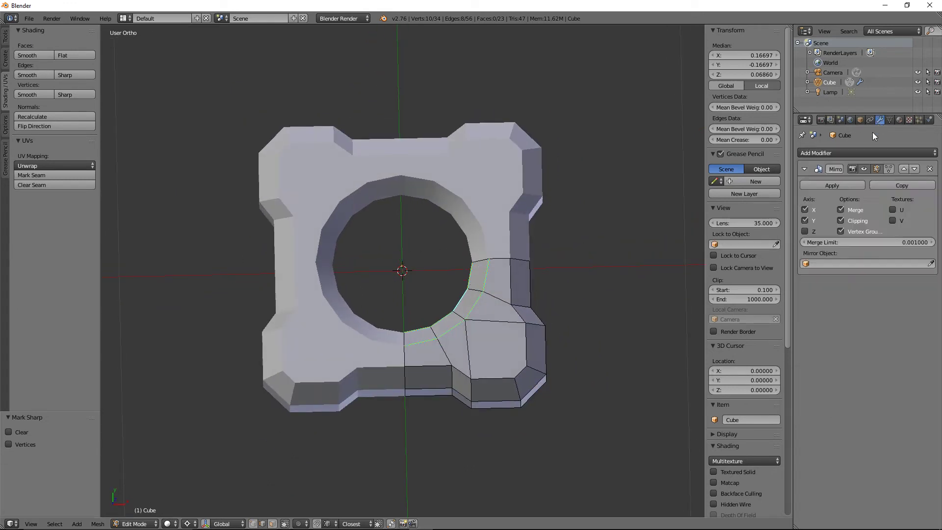
key("ctrl+Tab")
left_click(474, 263)
right_click(476, 262)
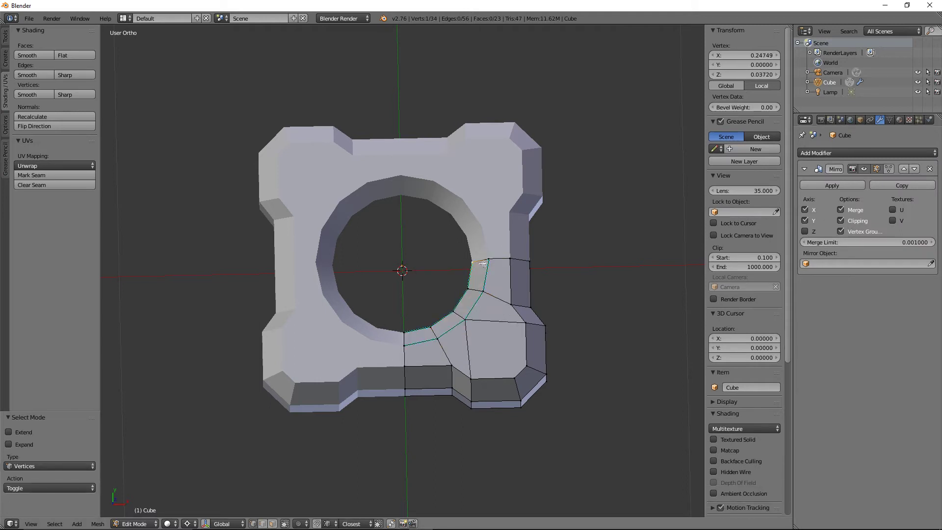
middle_click_drag(481, 247, 470, 272)
key("e")
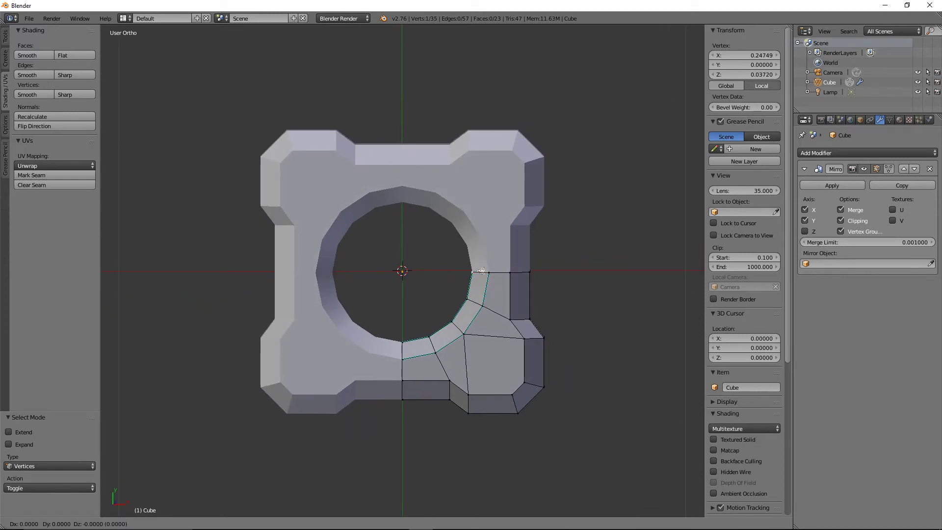
key("x")
left_click(359, 275)
Step: Extrude the next two vertices of the opening's inner rim along X to the mirror centre line
right_click(466, 295)
key("e")
key("x")
left_click(255, 308)
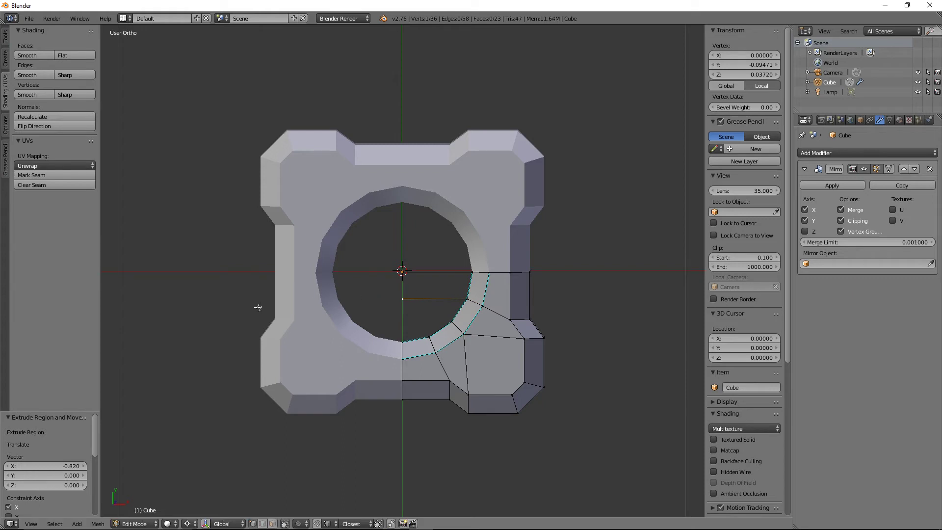
right_click(454, 325)
key("e")
key("x")
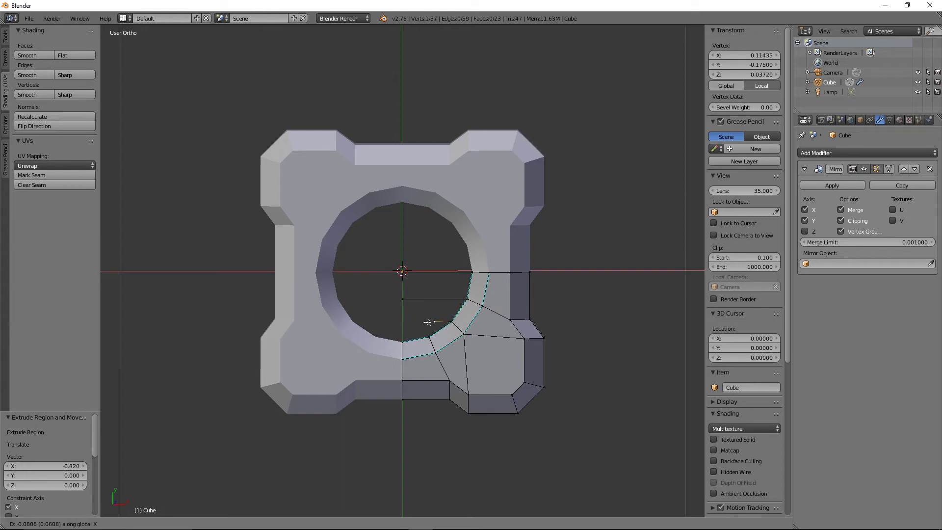
left_click(301, 323)
Step: Fill the two strips between the three extruded edges with faces to form the opening's floor
middle_click_drag(403, 331, 434, 252)
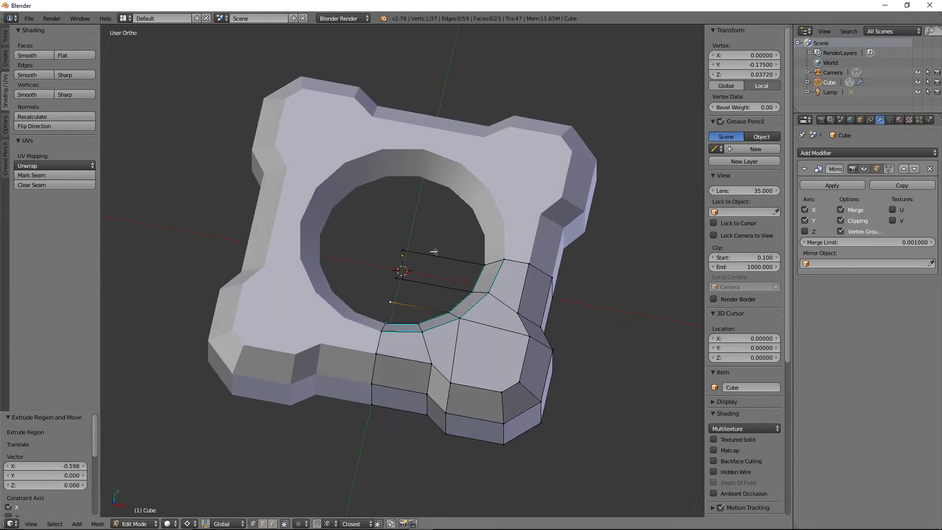
right_click(403, 251)
right_click(398, 286, "shift")
right_click(478, 291, "shift")
right_click(488, 266, "shift")
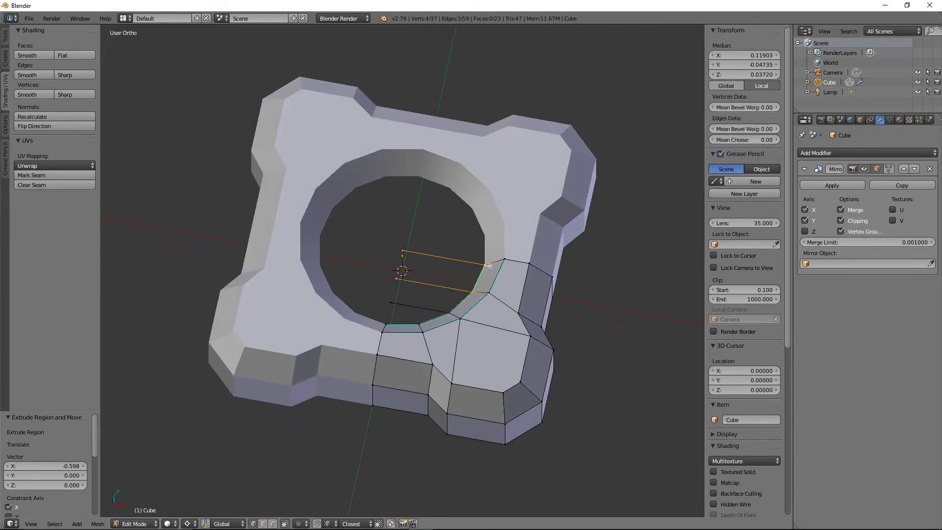
key("f")
right_click(449, 313)
right_click(472, 293, "shift")
right_click(400, 280, "shift")
right_click(392, 304, "shift")
key("f")
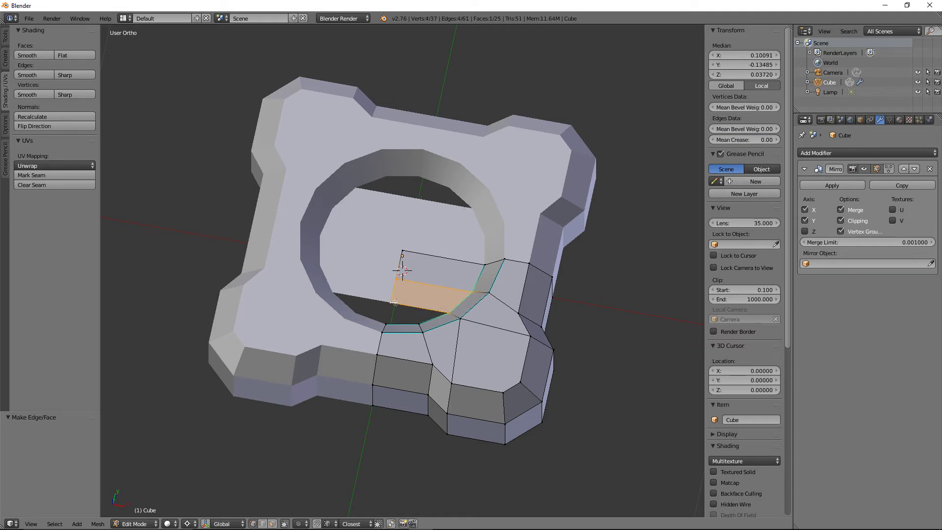
Step: Fill the remaining gap in the opening's floor with a face and inspect the base in Object Mode
middle_click_drag(392, 303, 417, 325)
right_click(415, 309, "shift")
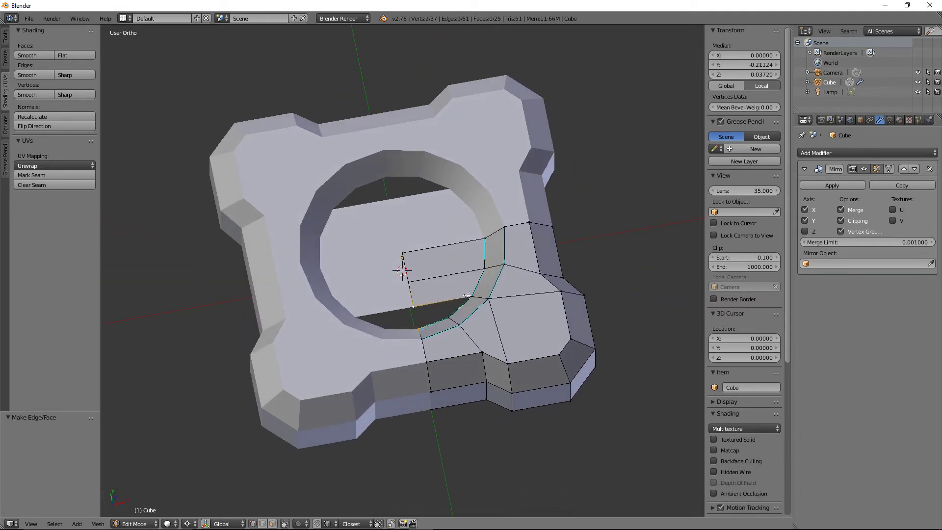
key("f")
middle_click_drag(467, 296, 442, 206)
key("Tab")
scroll(393, 210, "down", 3)
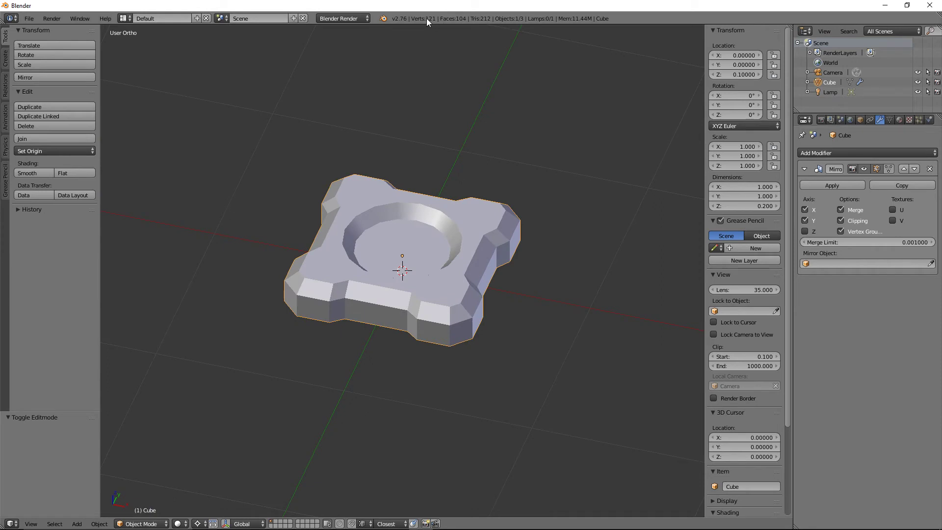
middle_click_drag(415, 191, 413, 231)
key("Tab")
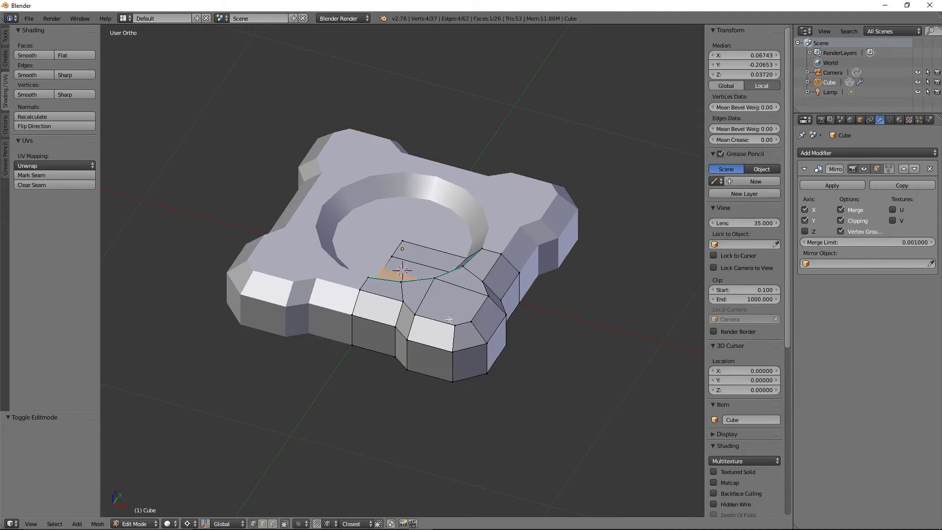
key("ctrl+Tab")
Step: Save the project over turrets_all.blend in the turret folder, and save it once more under the same name
key("ctrl+s")
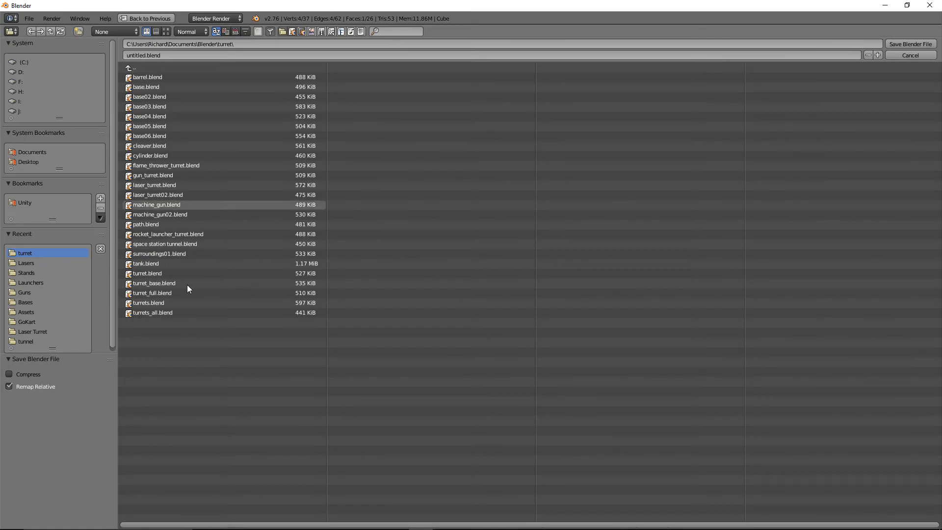
double_click(160, 313)
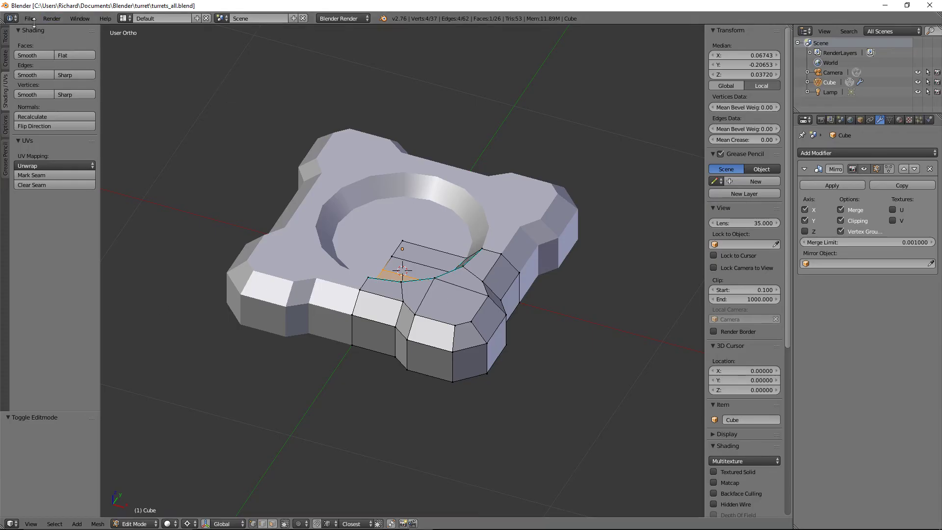
left_click(29, 18)
left_click(45, 105)
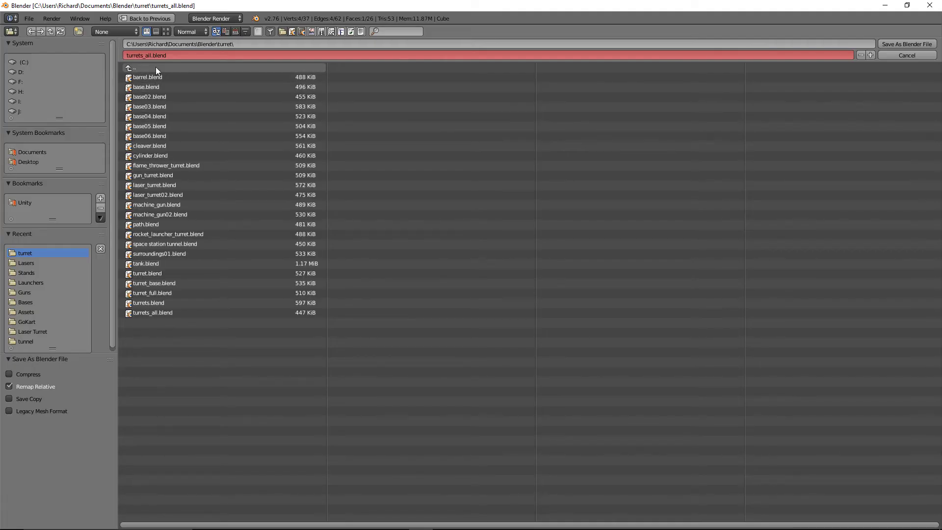
left_click(178, 55)
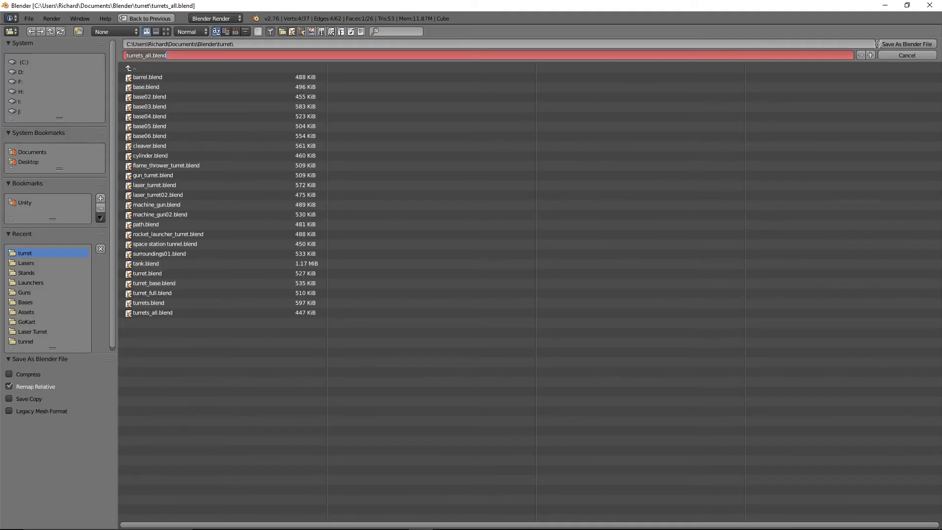
left_click(905, 46)
left_click(903, 44)
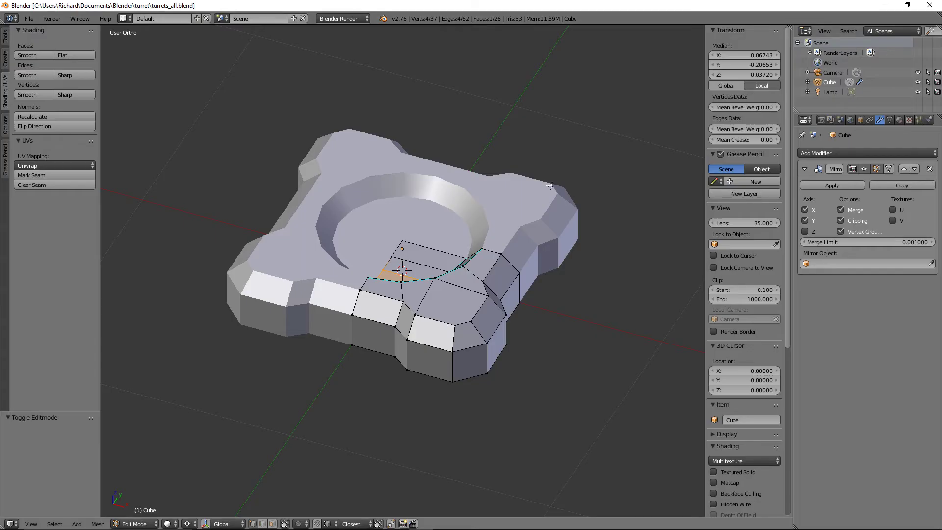
Step: Apply the Mirror modifier to the base in Object Mode and return to editing the full mesh
scroll(506, 208, "up", 2)
scroll(505, 208, "down", 2)
middle_click_drag(505, 208, 590, 268)
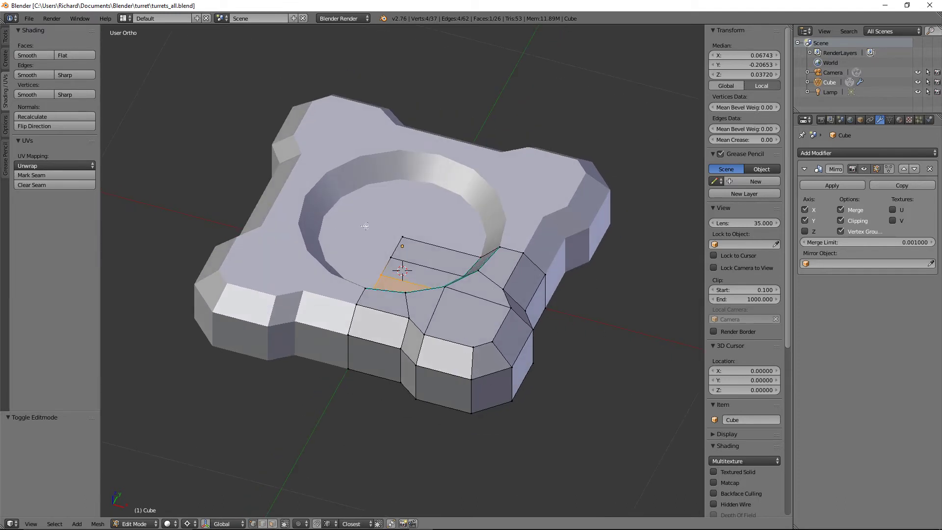
key("Tab")
left_click(833, 186)
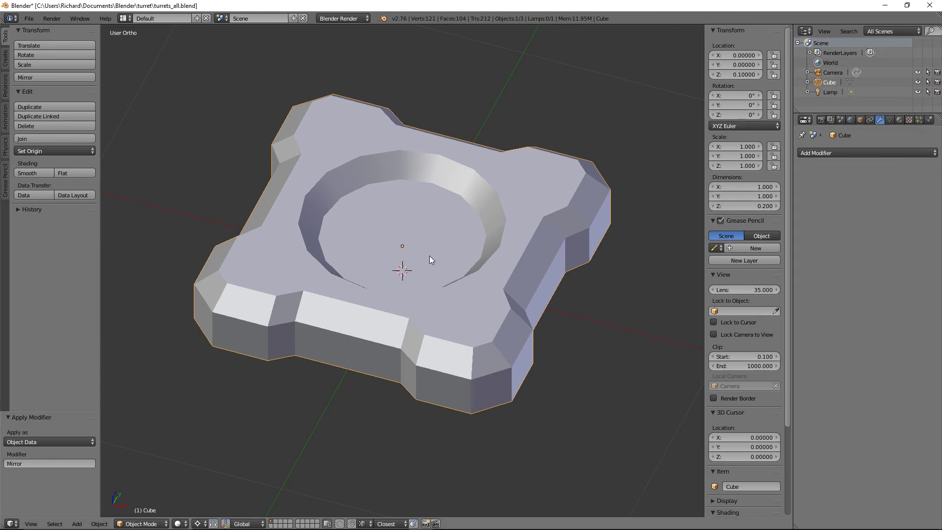
key("Tab")
middle_click_drag(421, 260, 382, 256)
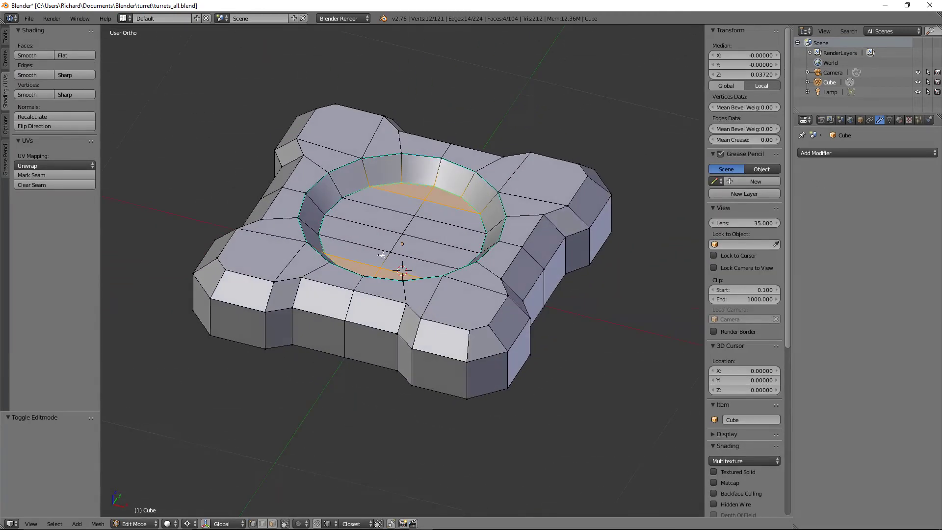
Step: Split the 3D view in two and change the new area to the UV/Image Editor
left_click_drag(6, 519, 300, 473)
left_click(12, 524)
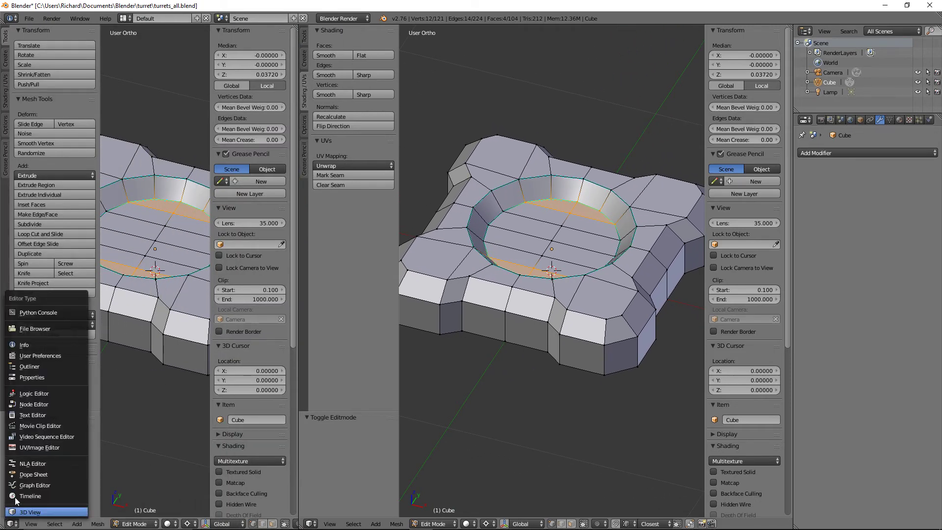
left_click(29, 446)
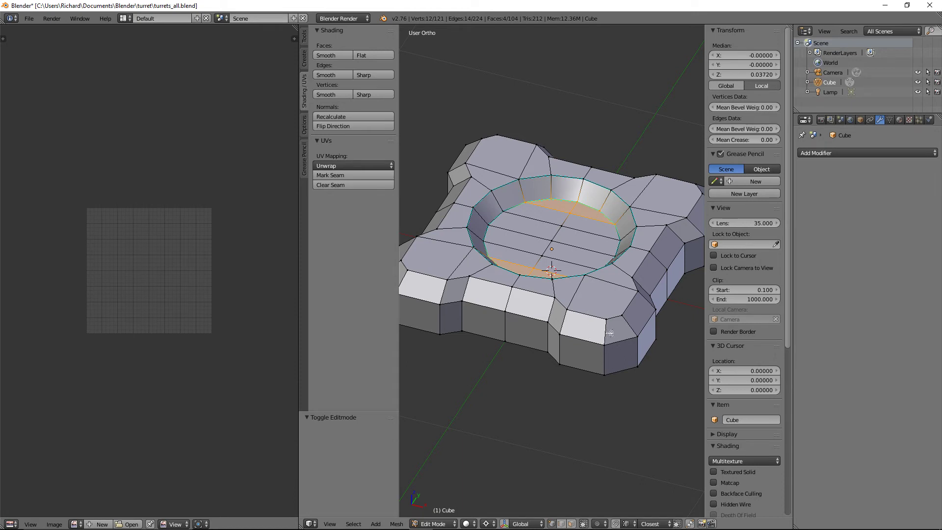
Step: In edge selection, select the vertical and upper bevel edges flanking each of the four corner faces and mark them as seams
key("ctrl+Tab")
left_click(608, 339)
right_click(608, 332)
right_click(611, 351, "shift")
right_click(629, 326, "shift")
right_click(639, 346, "shift")
middle_click_drag(468, 322, 624, 333)
right_click(579, 353, "shift")
right_click(546, 356, "shift")
right_click(552, 333, "shift")
right_click(573, 349, "shift")
right_click(569, 325, "shift")
right_click(535, 329, "shift")
right_click(538, 347, "shift")
middle_click_drag(537, 347, 577, 331)
right_click(575, 333, "shift")
right_click(580, 353, "shift")
right_click(545, 358, "shift")
right_click(545, 330, "shift")
key("ctrl+e")
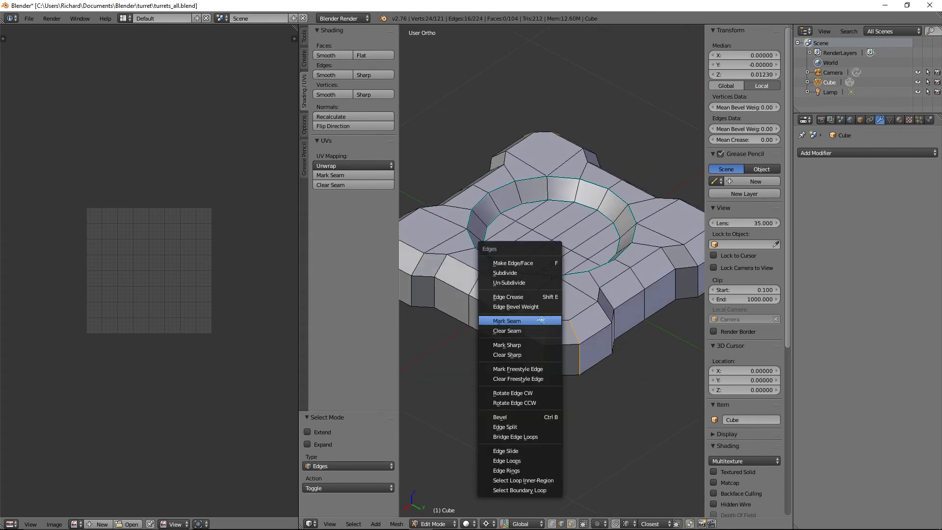
left_click(539, 320)
Step: Select the whole base mesh and unwrap it
key("a")
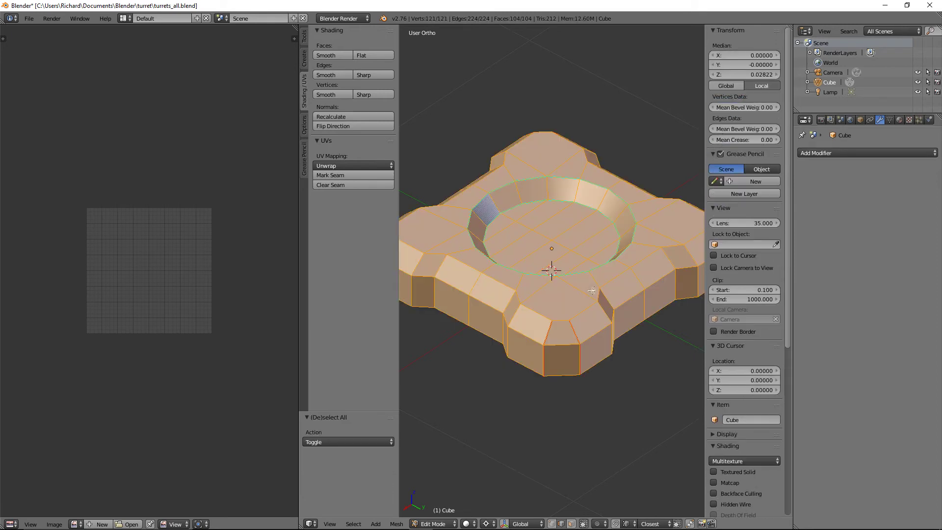
key("u")
left_click(591, 290)
scroll(208, 288, "up", 2)
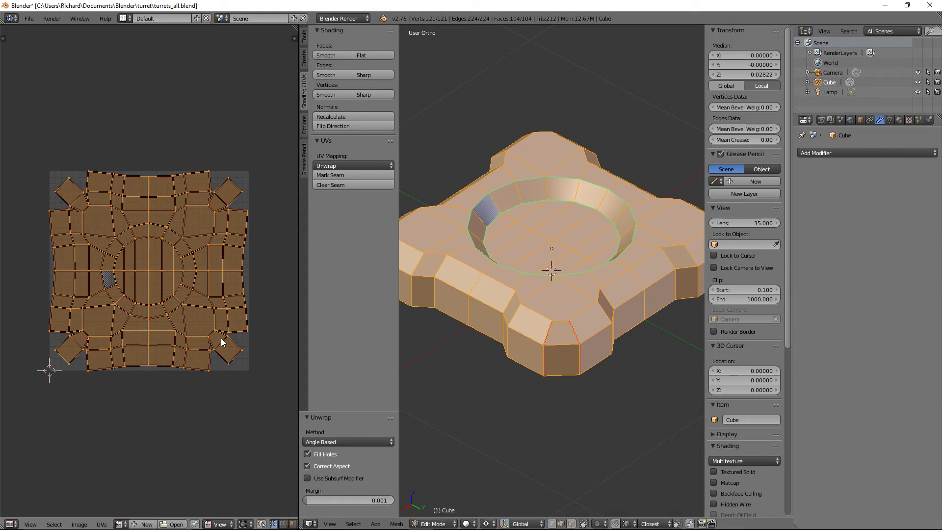
Step: Turn on the stretch display for the UVs and maximize the UV editor
key("n")
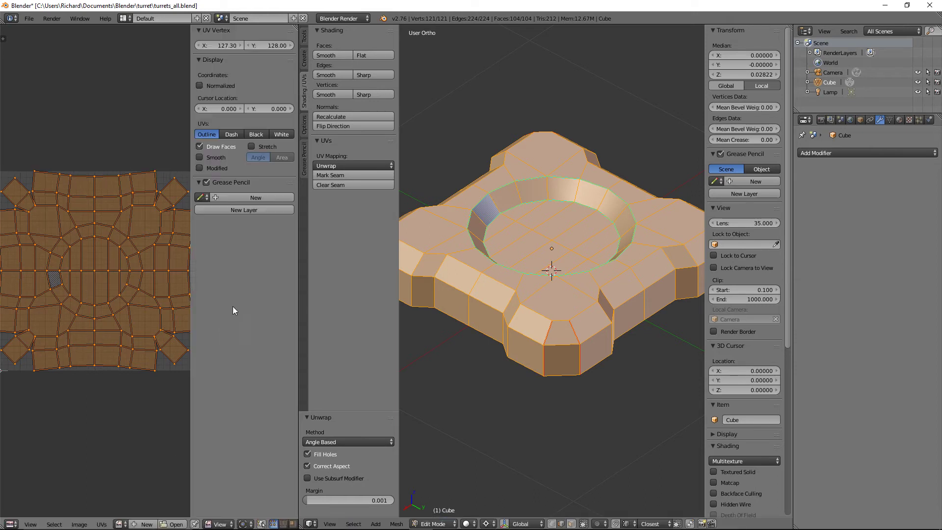
left_click(266, 146)
key("n")
scroll(237, 232, "up", 1)
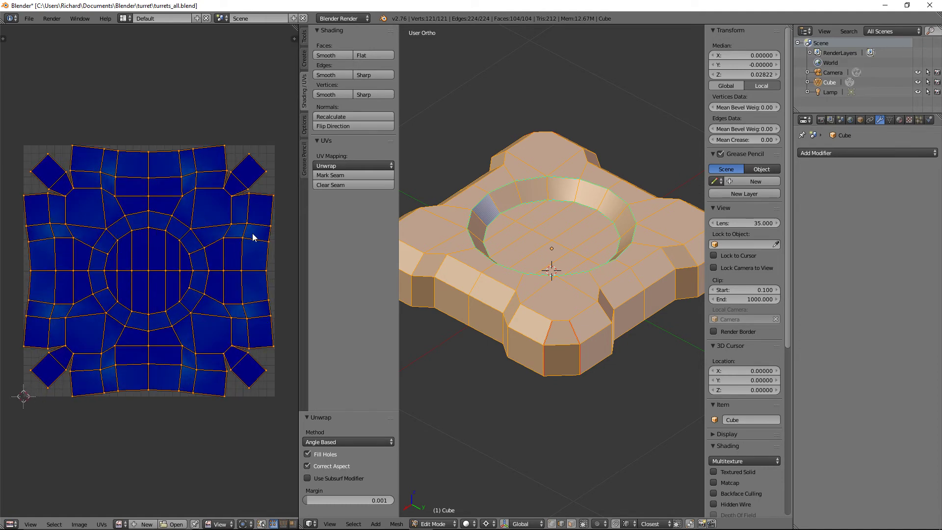
key("ctrl+Up")
key("ctrl+Up")
key("ctrl+Up")
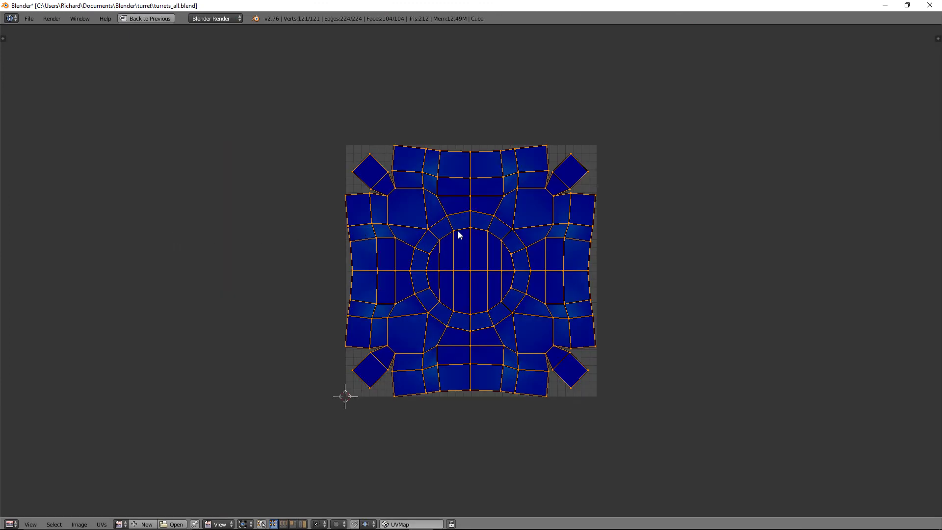
scroll(469, 229, "up", 3)
scroll(468, 228, "down", 1)
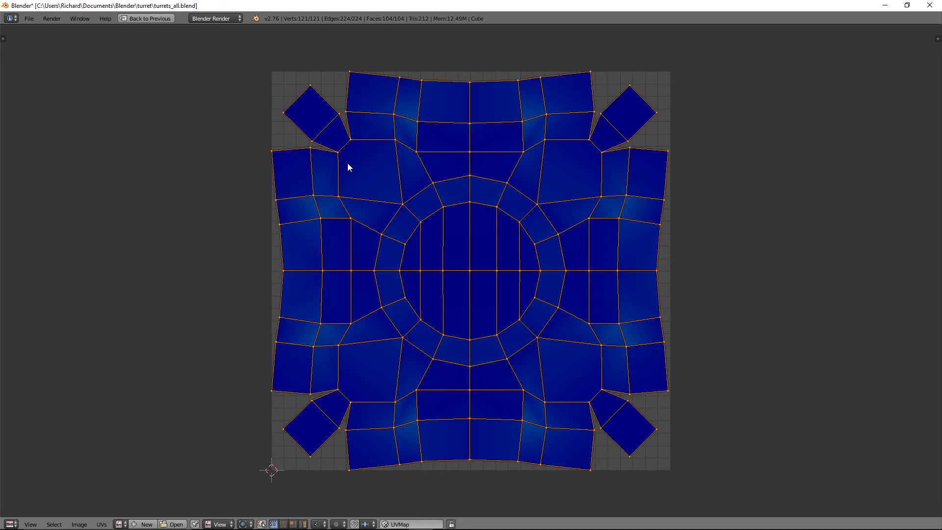
Step: Align the UV island's outermost right edge loop with Align X
right_click(657, 288, "alt")
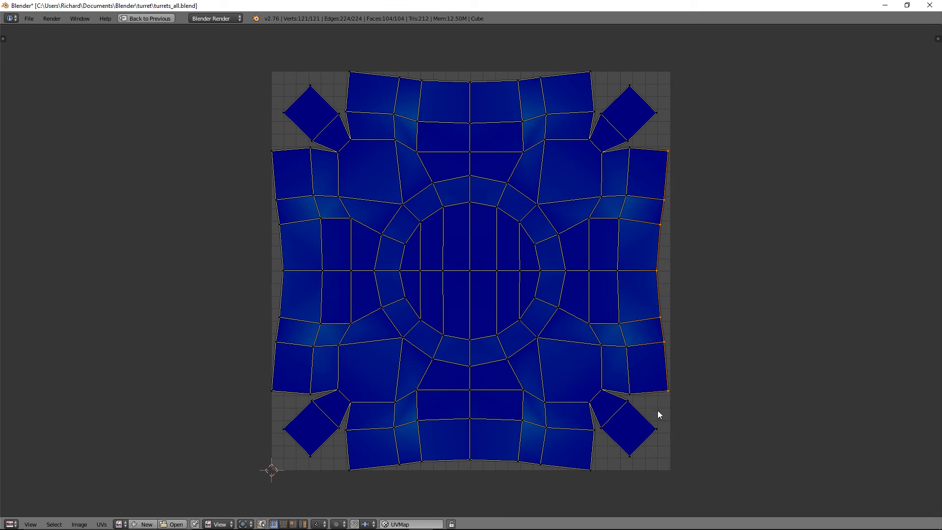
key("w")
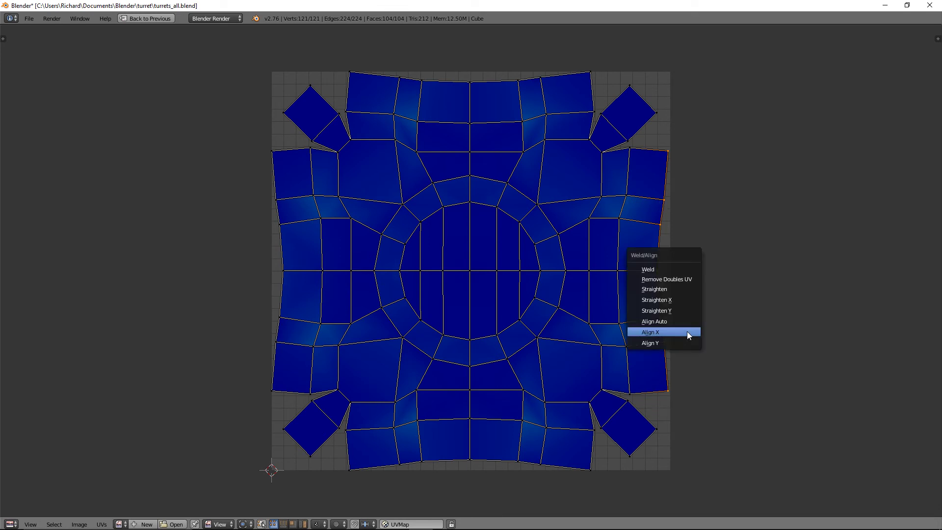
left_click(687, 332)
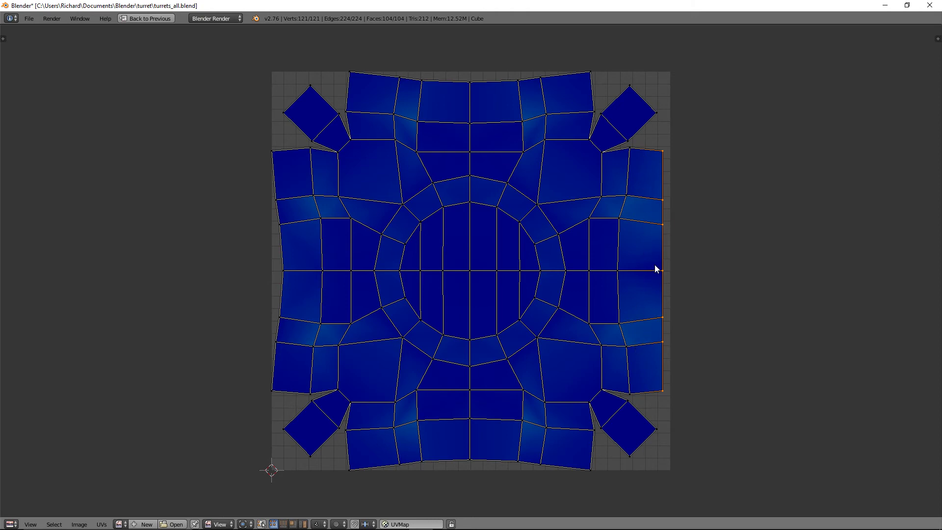
Step: Restore the normal screen layout and reopen the recent file turrets_all.blend
key("ctrl+Up")
scroll(599, 259, "down", 2)
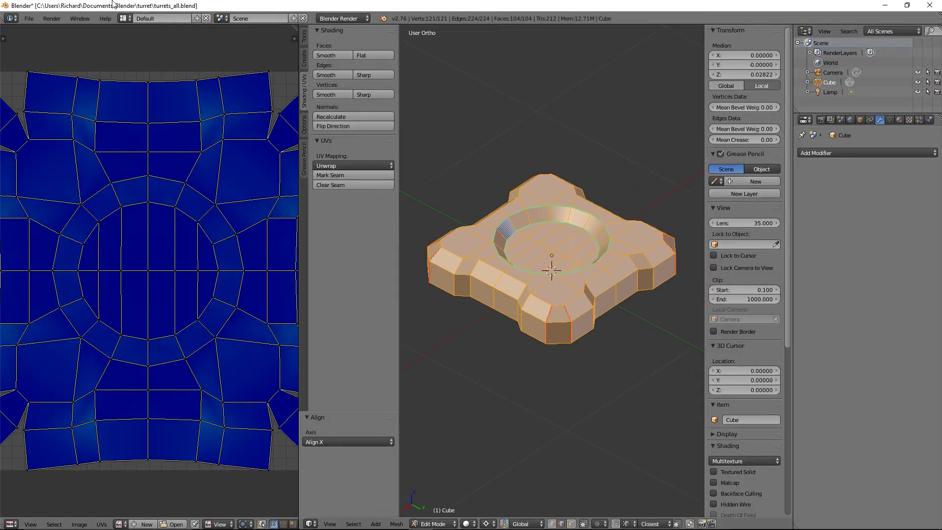
left_click(29, 18)
mouse_move(49, 51)
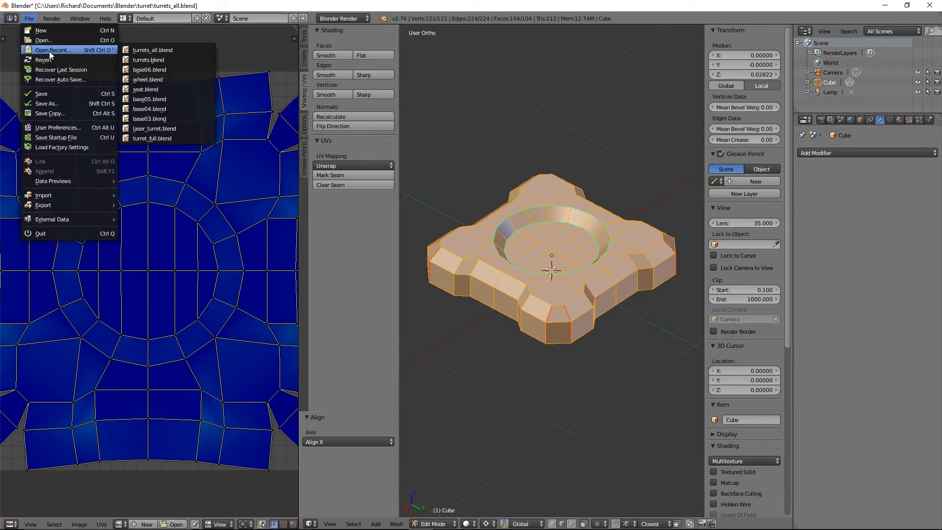
left_click(131, 51)
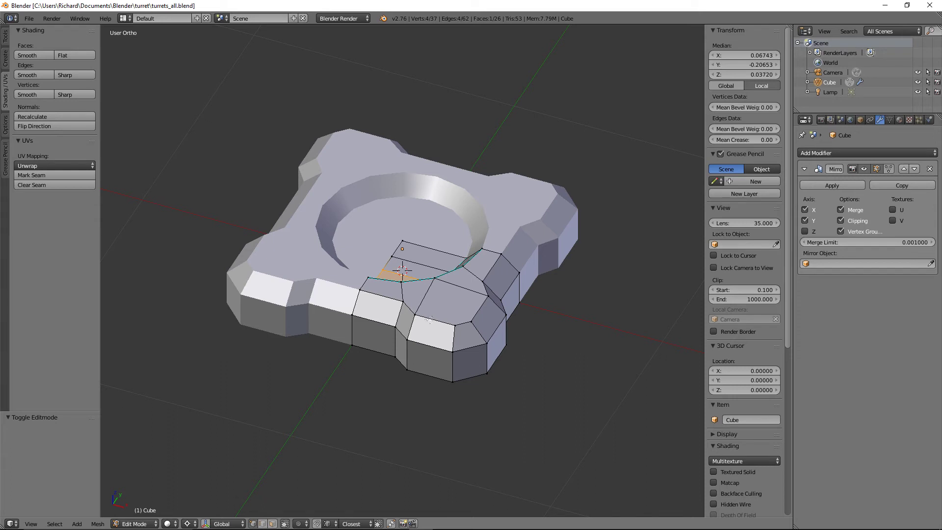
Step: In edge selection, mark the loop below the bevel and the two bevel edges flanking the corner face as seams
right_click(429, 340, "alt")
middle_click_drag(486, 337, 469, 326)
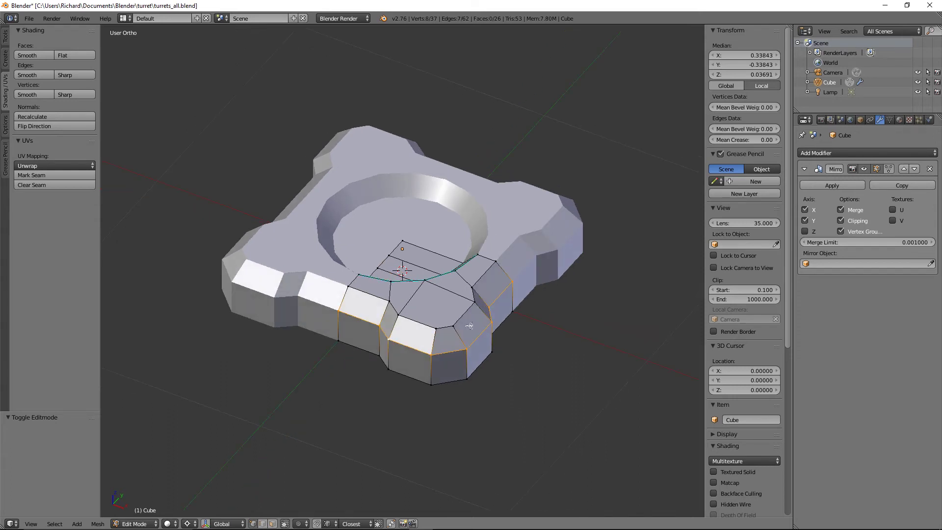
key("ctrl+Tab")
left_click(452, 344)
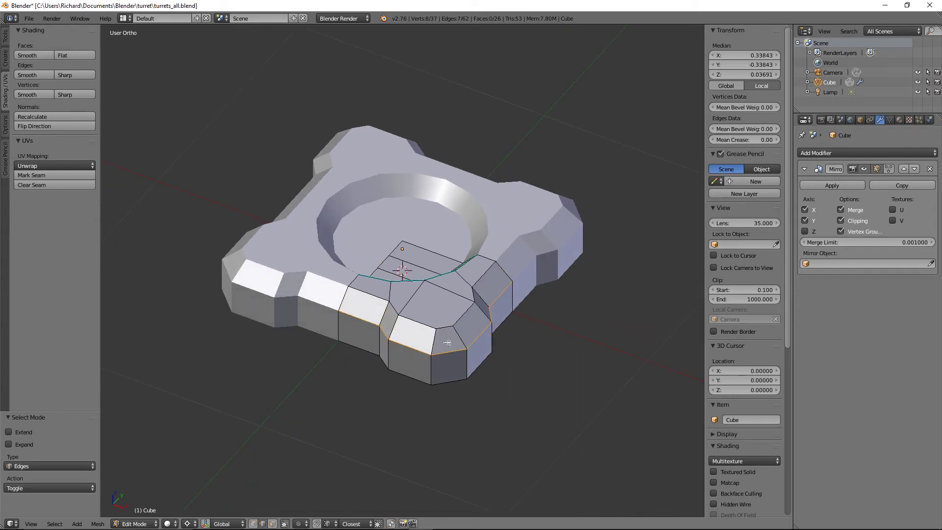
right_click(431, 339, "shift")
right_click(470, 339, "shift")
key("ctrl+e")
left_click(473, 338)
mouse_move(474, 337)
middle_mouse_down()
mouse_move(488, 335)
mouse_move(474, 331)
middle_mouse_up()
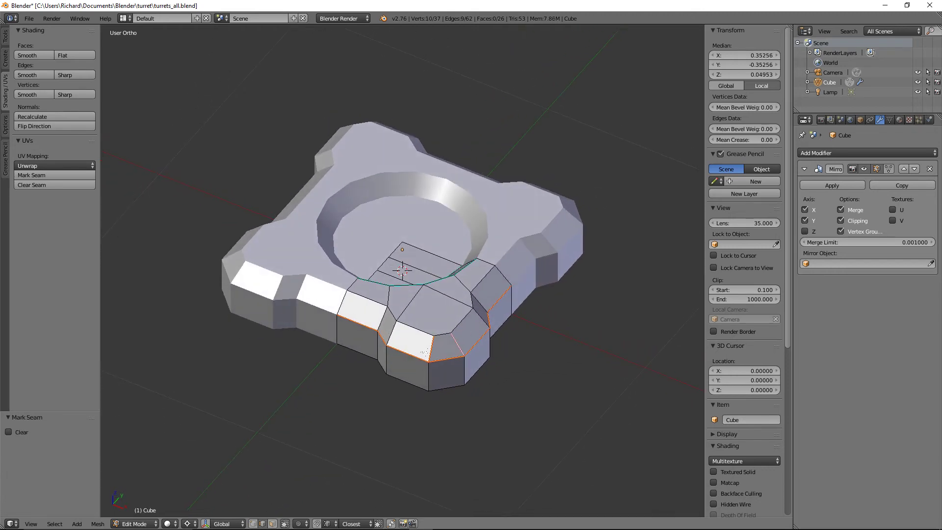
Step: Apply the base's Mirror modifier in Object Mode and return to editing the mesh
middle_click_drag(424, 351, 438, 341)
key("Tab")
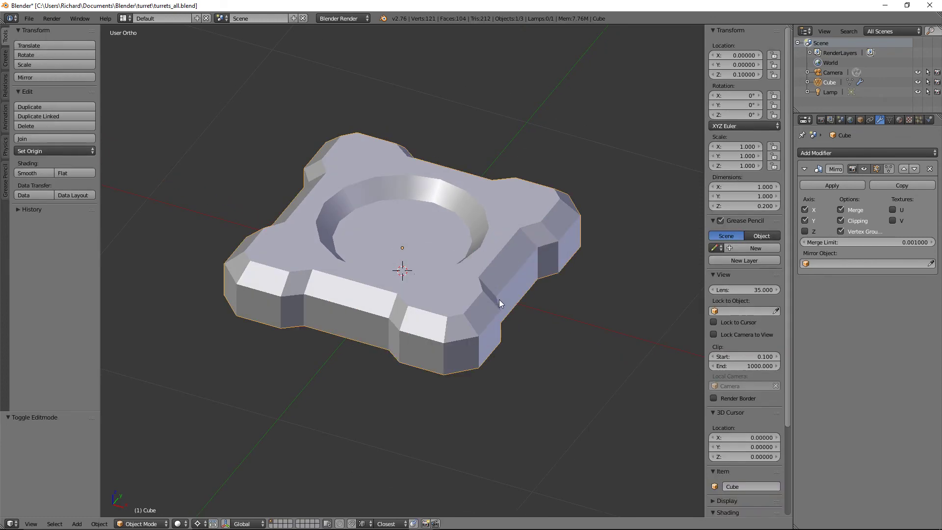
left_click(832, 186)
key("Tab")
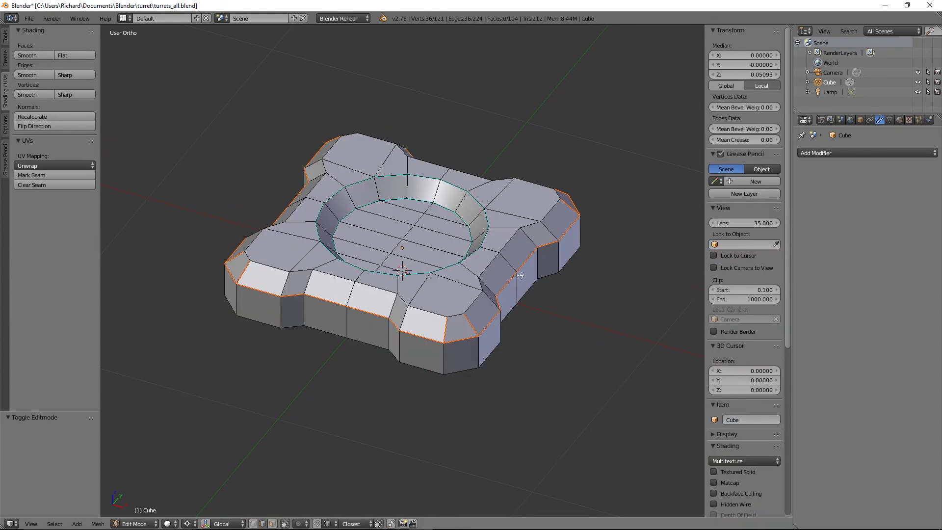
Step: Split the 3D view in two and change the new area to the UV/Image Editor
middle_click_drag(550, 275, 480, 283)
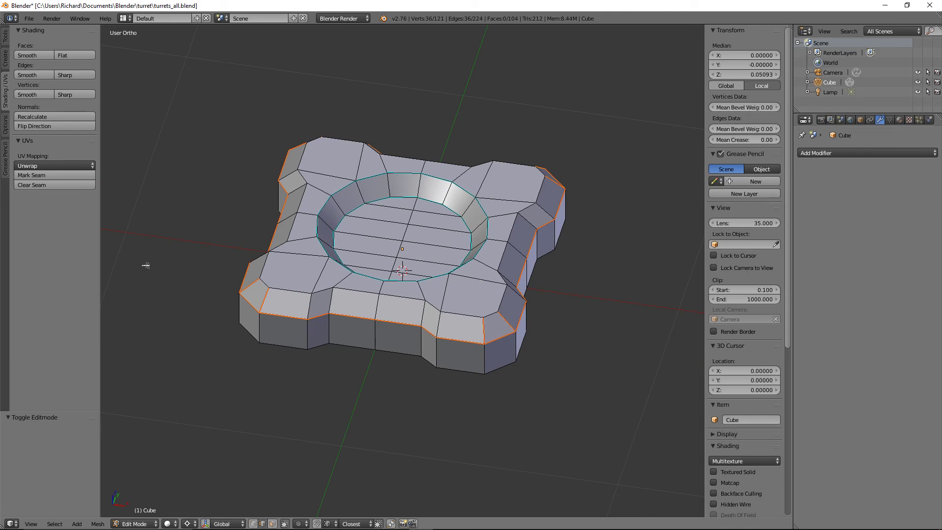
left_click_drag(10, 523, 311, 472)
left_click(12, 523)
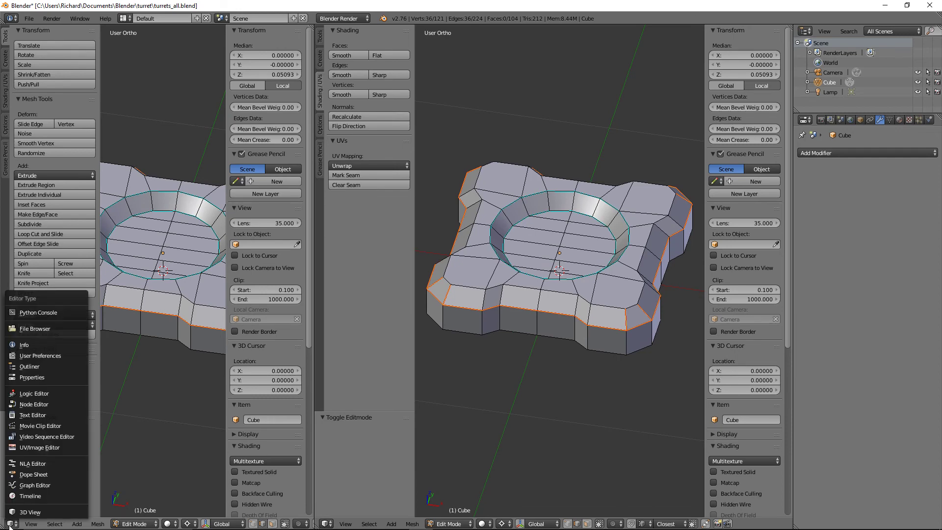
left_click(30, 448)
Step: Select the whole base mesh and unwrap it
key("a")
key("a")
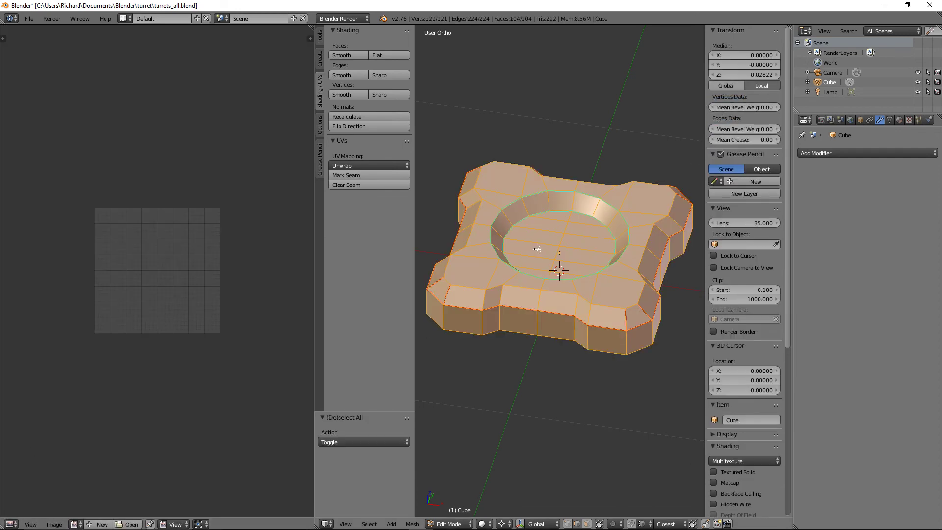
key("u")
left_click(537, 249)
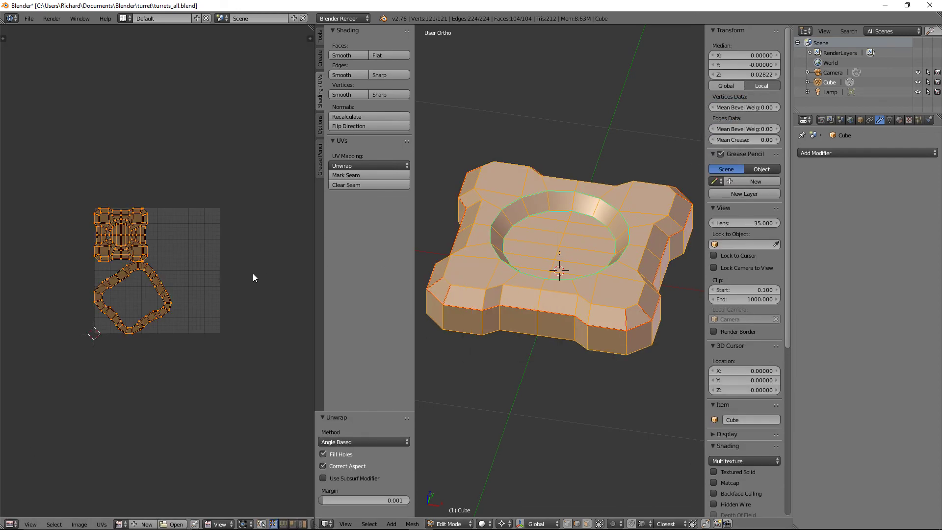
Step: Turn on the stretch display for the UVs and fit the layout in the editor
key("n")
left_click(278, 147)
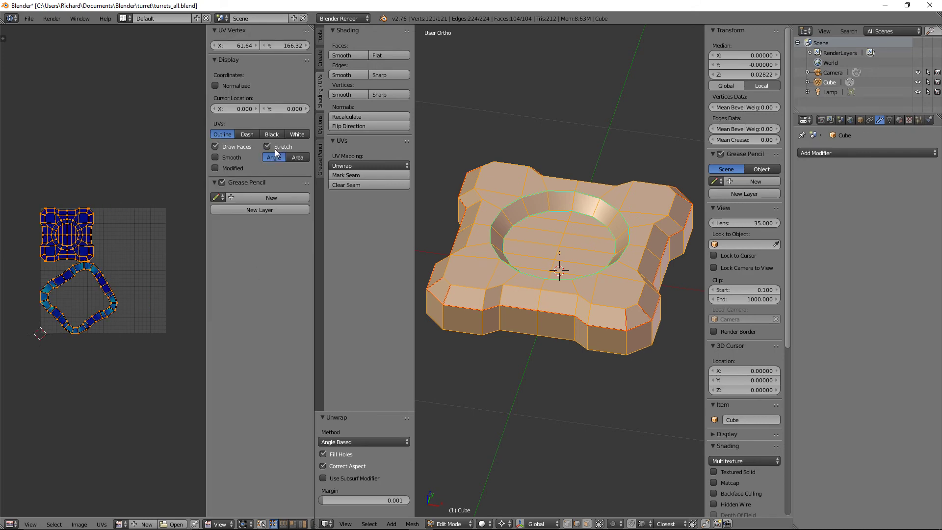
key("n")
scroll(117, 247, "up", 5)
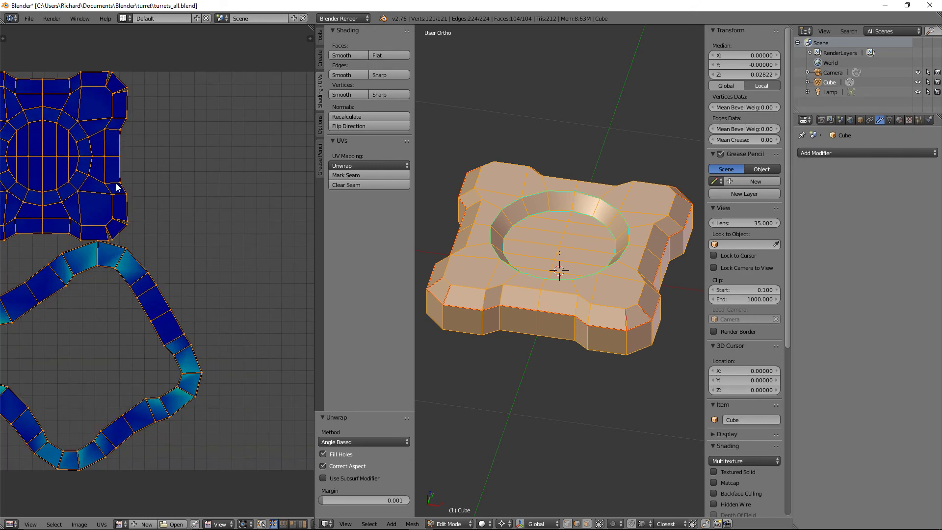
key("Home")
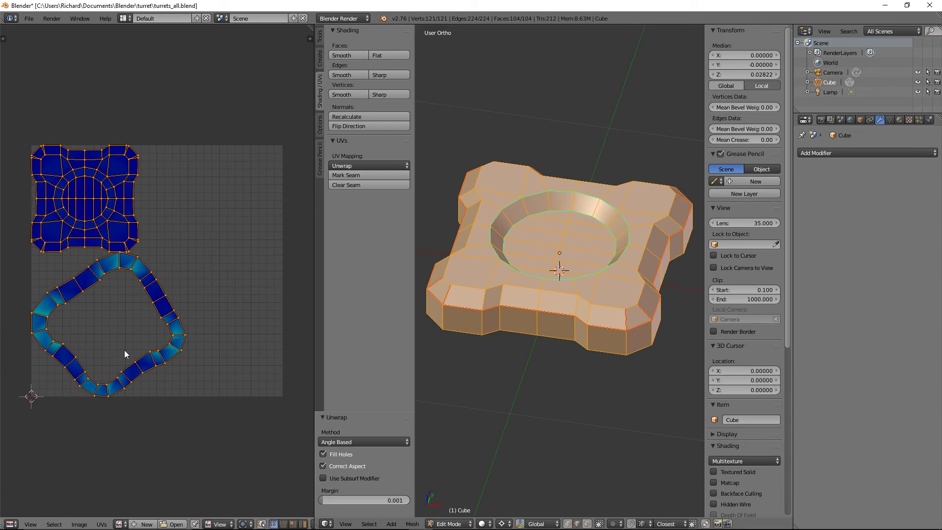
Step: Select one vertical side edge at each of the base's four corners and mark them as seams
mouse_move(658, 323)
middle_mouse_down()
mouse_move(603, 312)
mouse_move(541, 339)
mouse_move(615, 339)
mouse_move(568, 341)
mouse_move(658, 316)
middle_mouse_up()
right_click(540, 339)
right_click(659, 317, "shift")
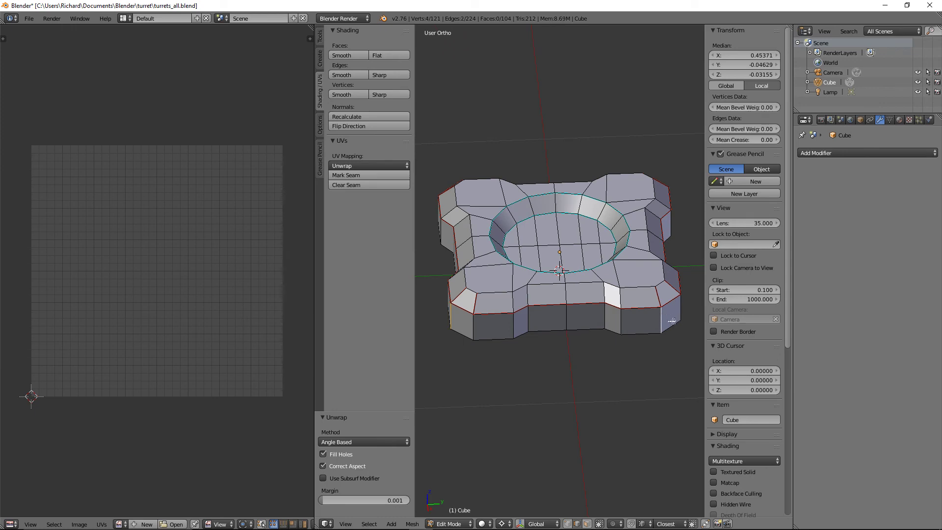
middle_click_drag(676, 322, 590, 321)
right_click(685, 307, "shift")
right_click(652, 308, "shift")
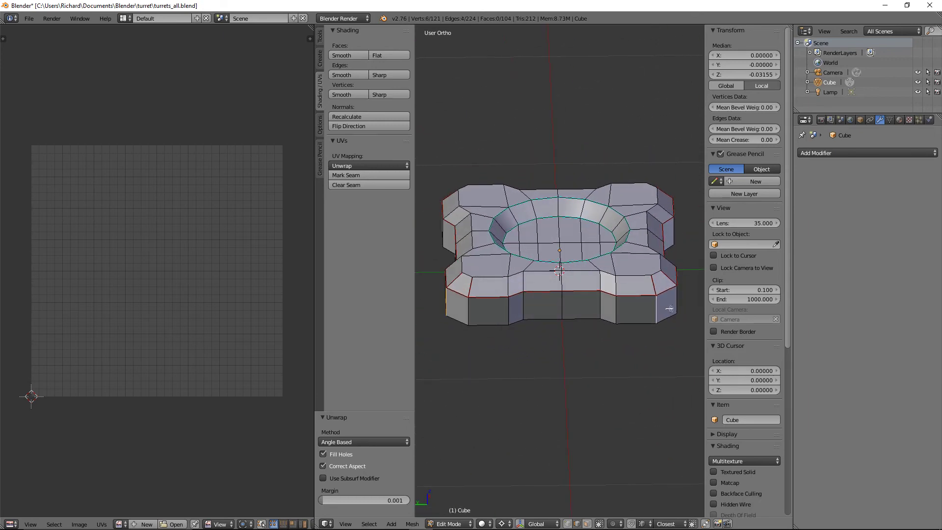
middle_click_drag(665, 308, 592, 317)
key("ctrl+e")
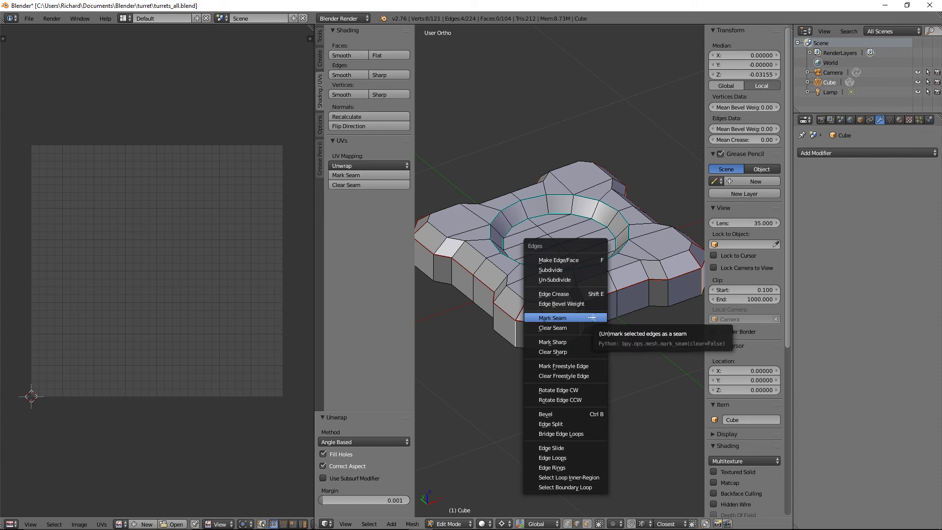
left_click(593, 318)
Step: Unwrap the whole base mesh again with the new corner seams and inspect the resulting UV layout
key("a")
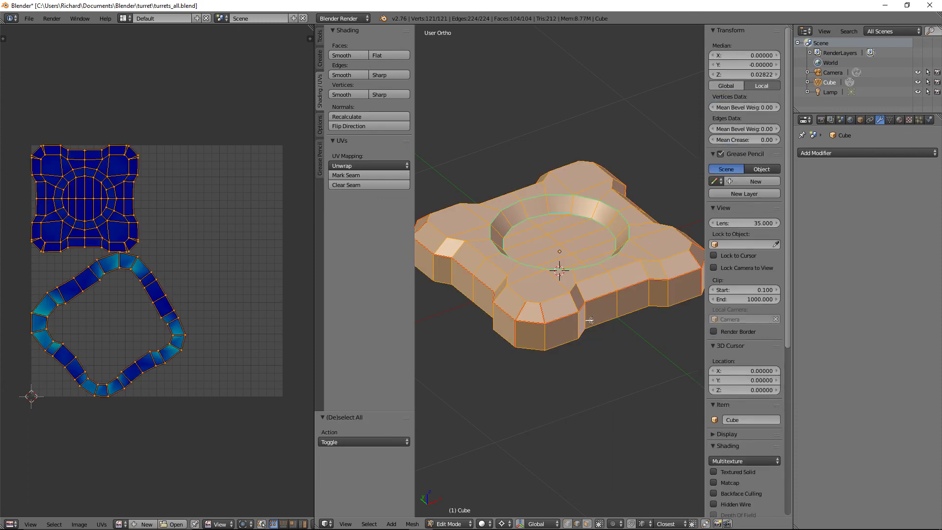
key("u")
left_click(589, 320)
scroll(214, 311, "up", 3)
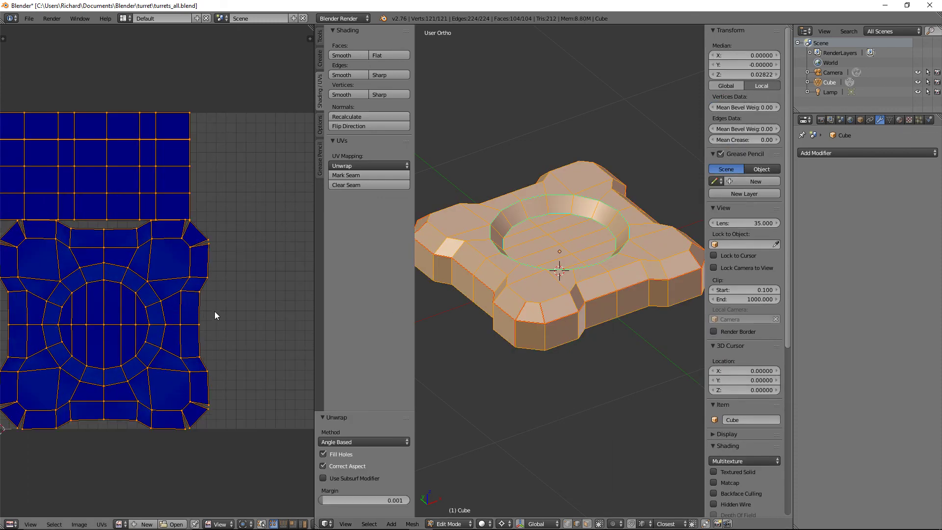
middle_click_drag(213, 311, 249, 270)
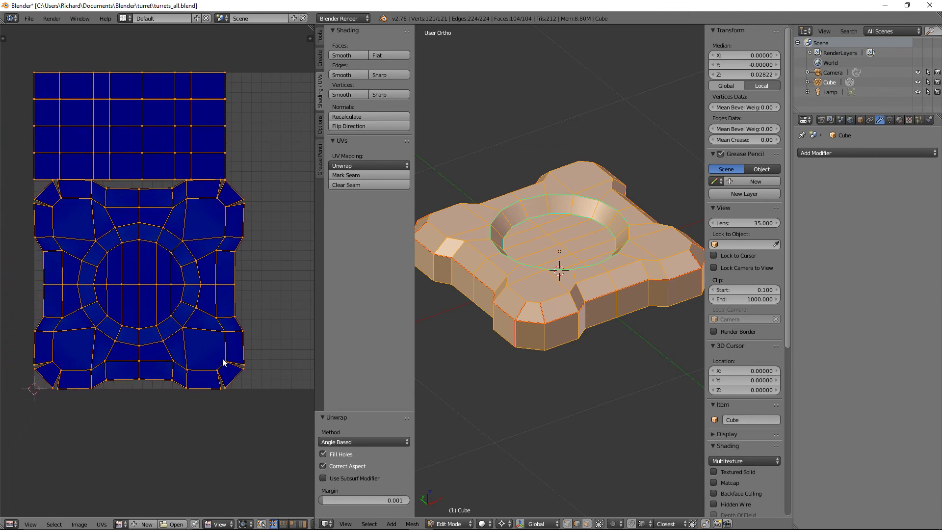
scroll(226, 377, "up", 2)
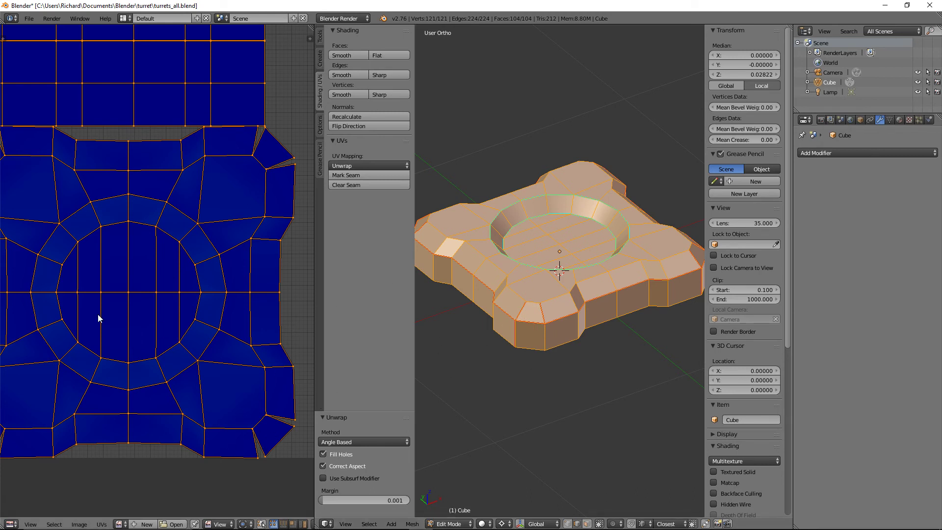
scroll(104, 313, "down", 2)
scroll(108, 313, "down", 1)
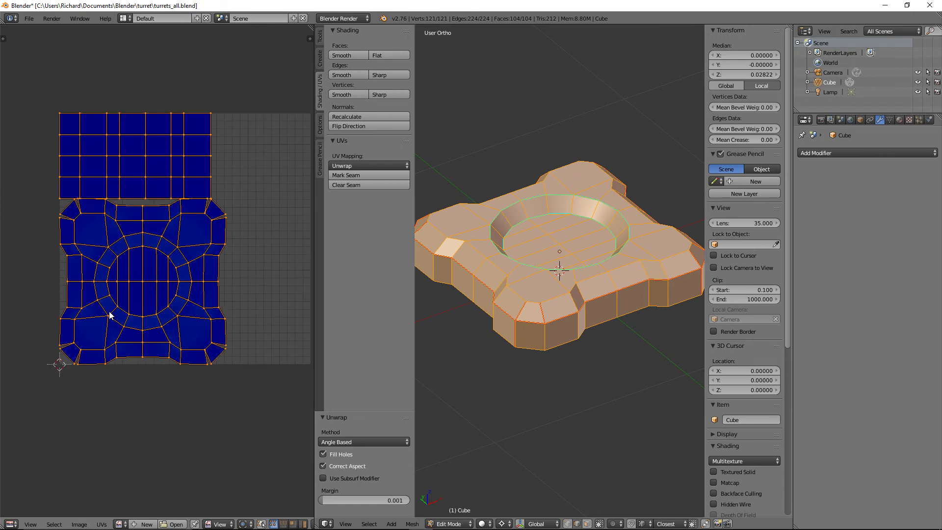
Step: Select the eight bevel edges flanking the four corner faces and clear their seams
key("a")
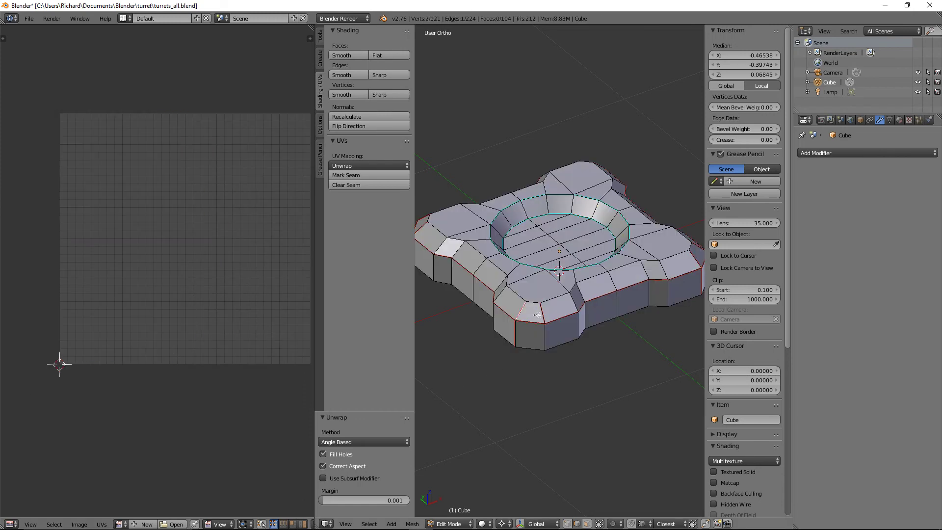
right_click(512, 328)
middle_click_drag(490, 314, 555, 362)
right_click(543, 342, "shift")
right_click(546, 350, "shift")
right_click(556, 364, "shift")
right_click(556, 364, "shift")
key("ctrl+e")
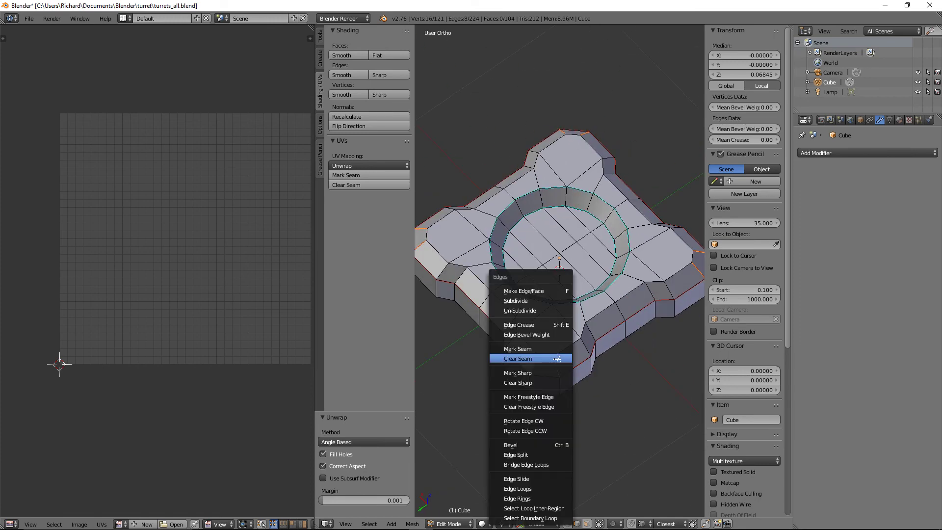
left_click(557, 358)
Step: Unwrap the whole mesh without the bevel corner seams
key("a")
key("u")
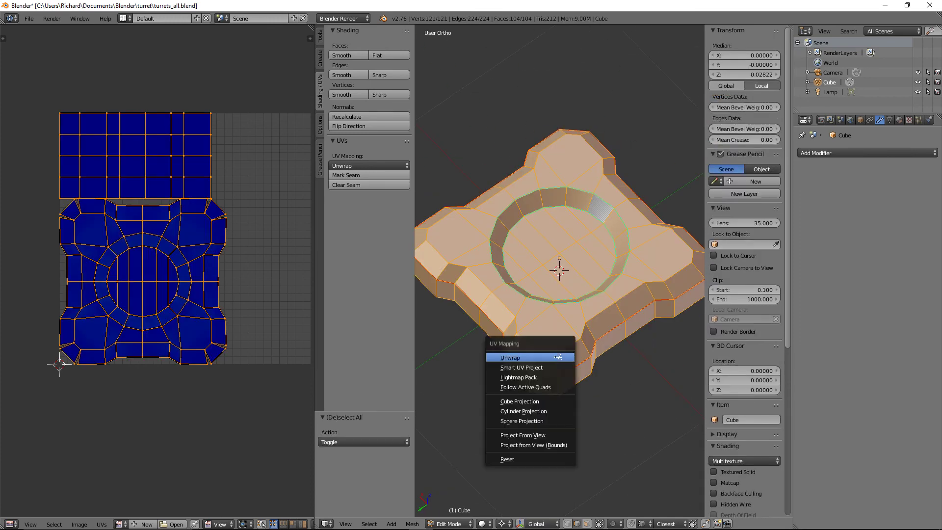
left_click(559, 358)
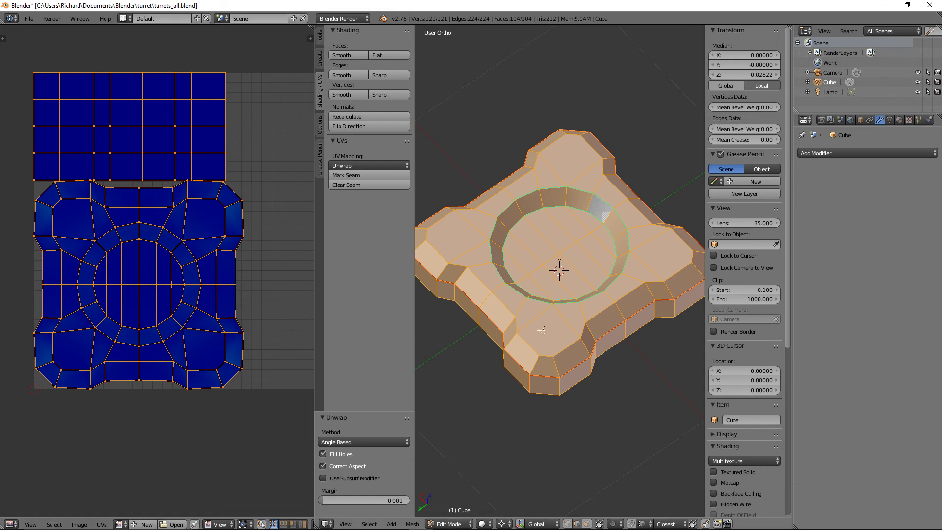
Step: Undo the seam clearing on the corner bevel edges and unwrap the whole mesh again
right_click(559, 355, "ctrl+alt")
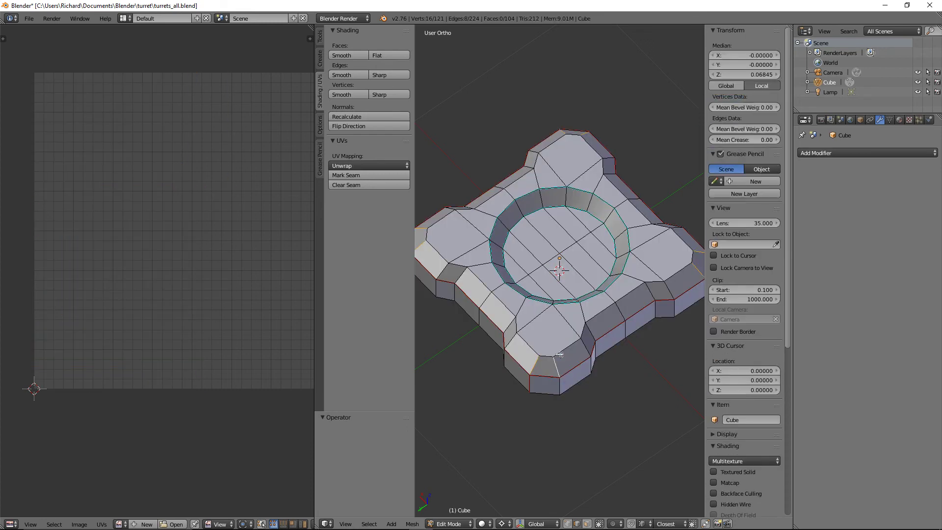
middle_click_drag(559, 355, 559, 332)
key("a")
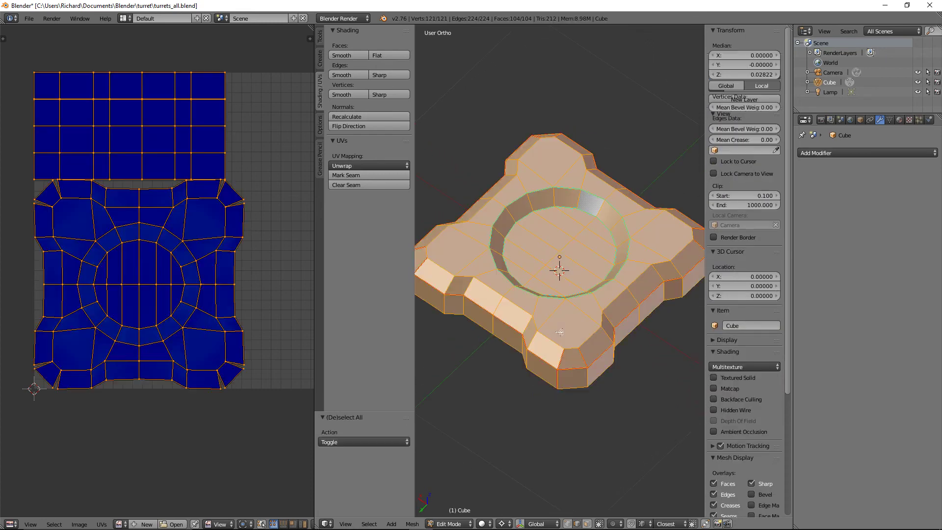
key("u")
left_click(560, 332)
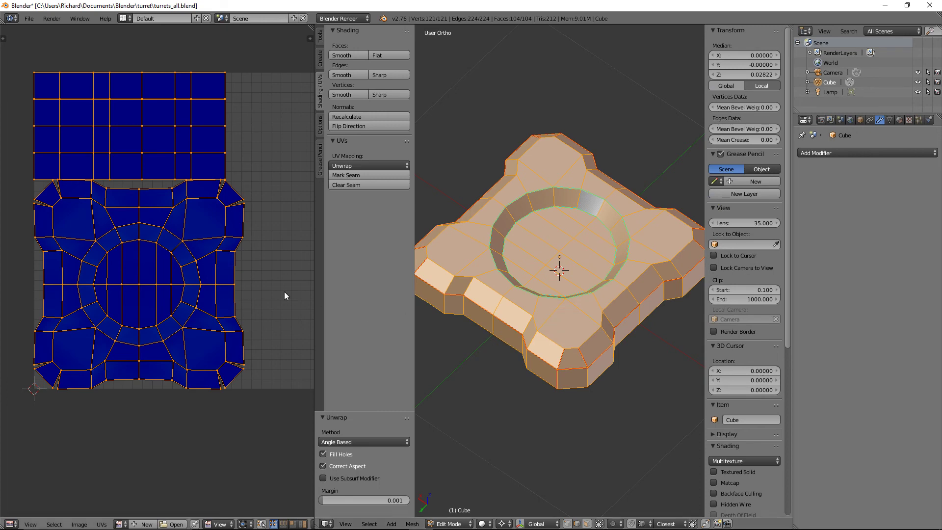
Step: Maximize the UV editor
scroll(243, 292, "down", 1)
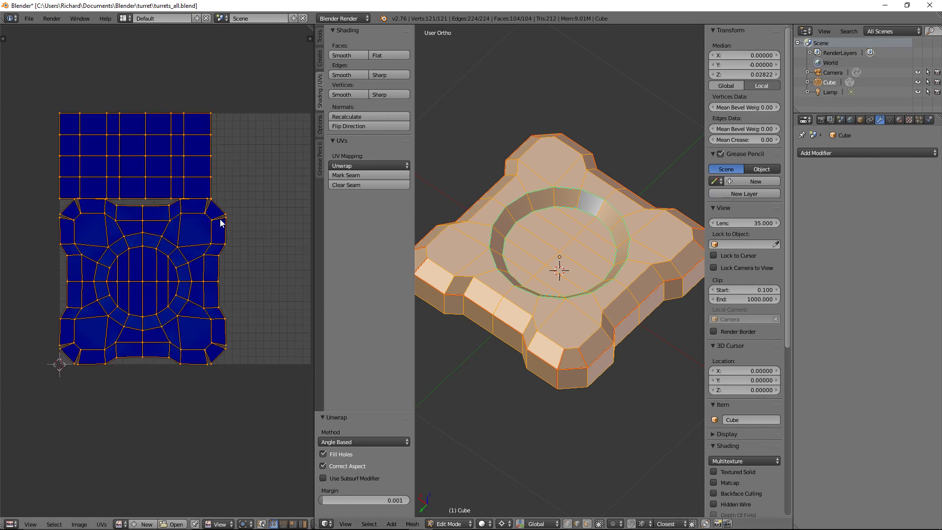
key("ctrl+Up")
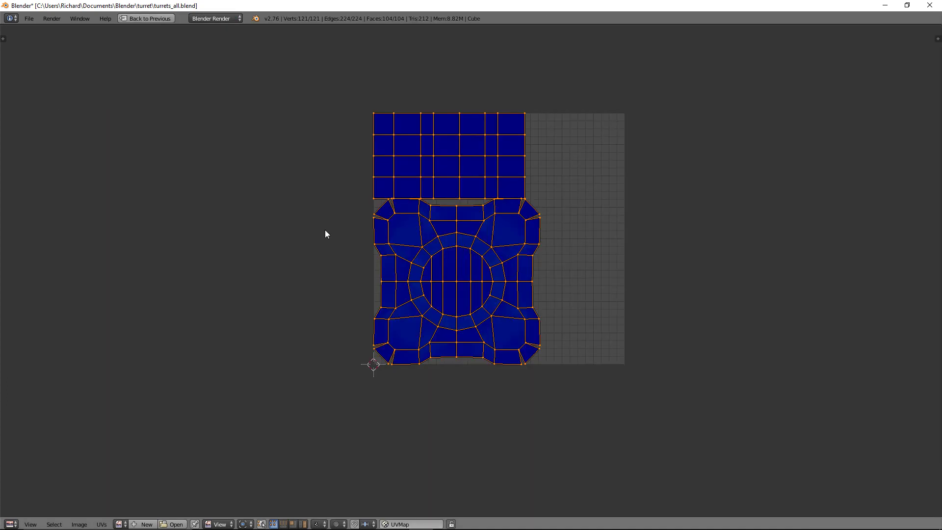
Step: Rotate the two lower side-strip islands 90 degrees and place them vertically beside the large base island
scroll(542, 189, "up", 2)
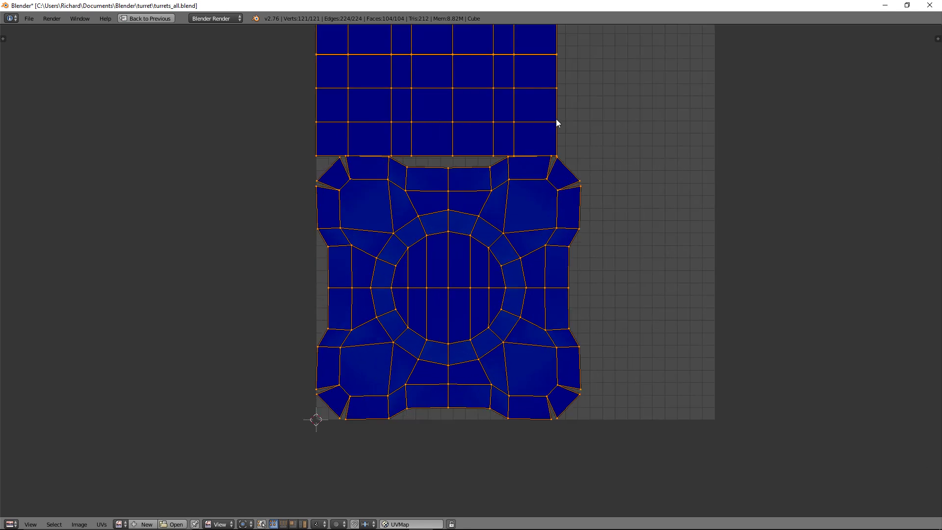
scroll(559, 112, "down", 2)
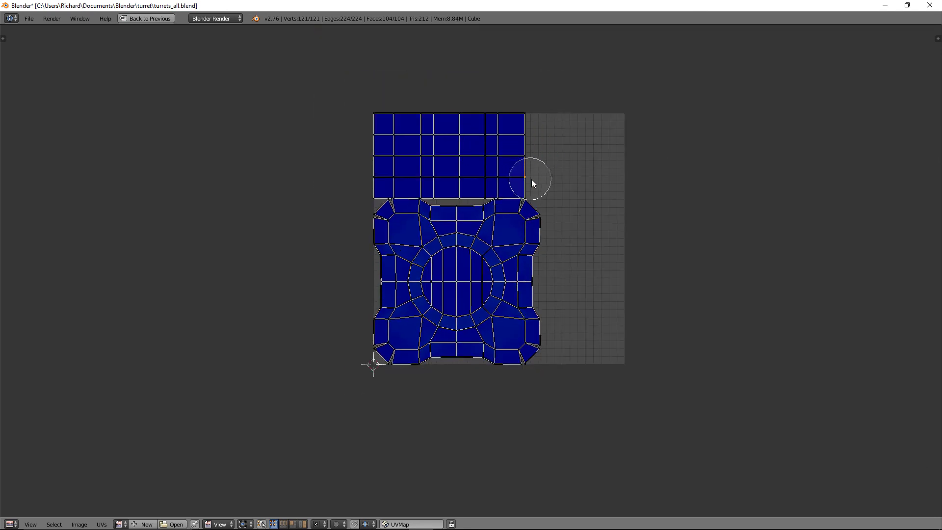
scroll(528, 179, "up", 3)
left_click_drag(529, 175, 500, 177)
right_click(552, 180)
key("ctrl+l")
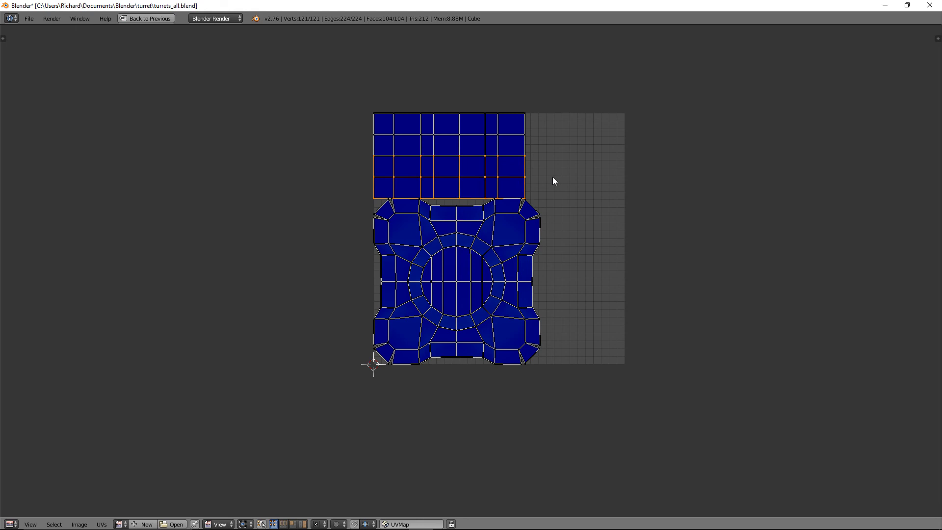
type("r")
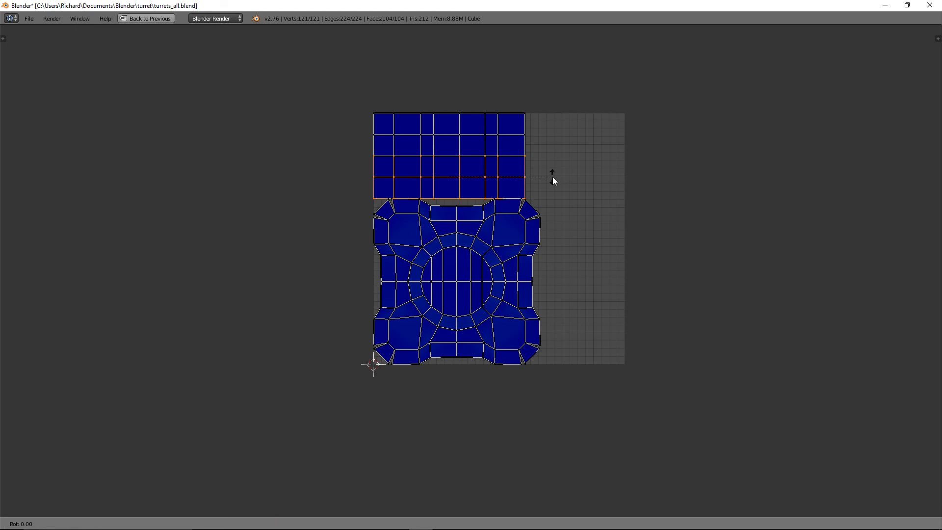
type("90")
key("Return")
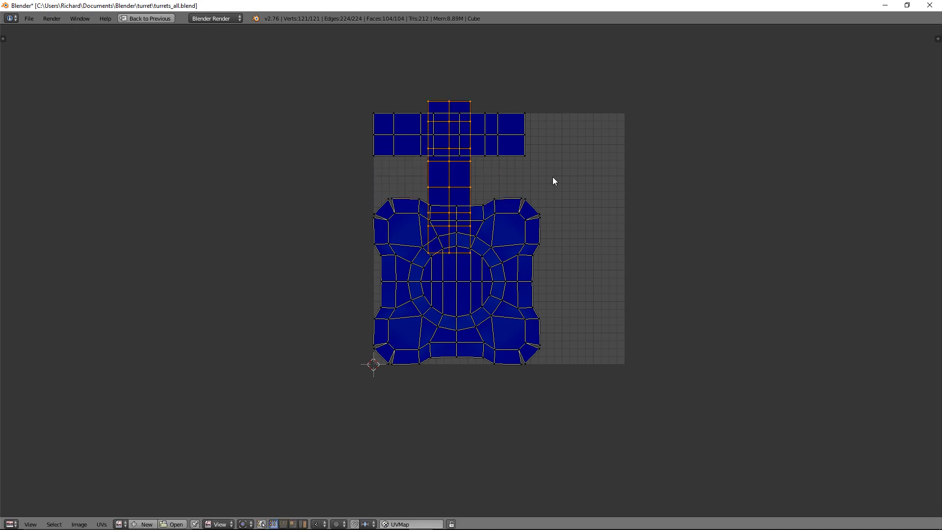
key("g")
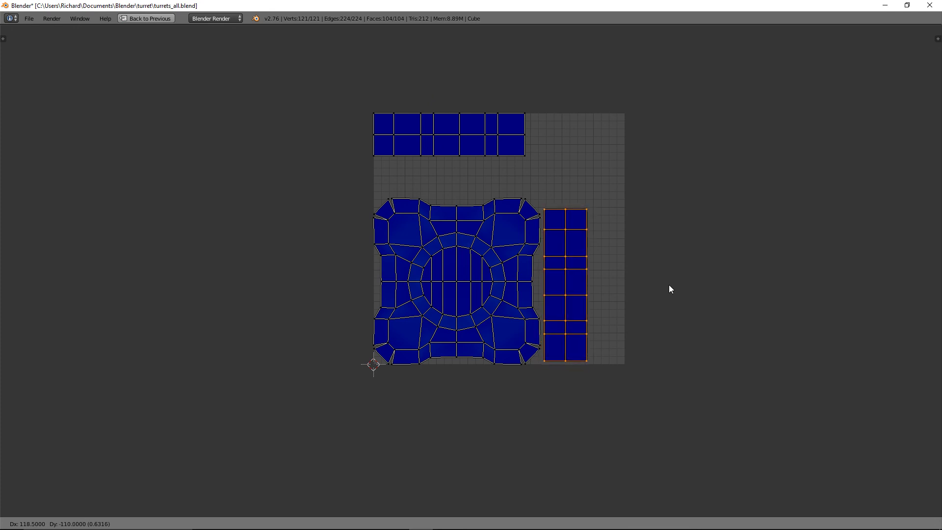
left_click(669, 288)
Step: Select the two remaining side-strip islands and move them down to sit just above the large base island
key("a")
key("b")
left_click_drag(550, 167, 357, 110)
key("g")
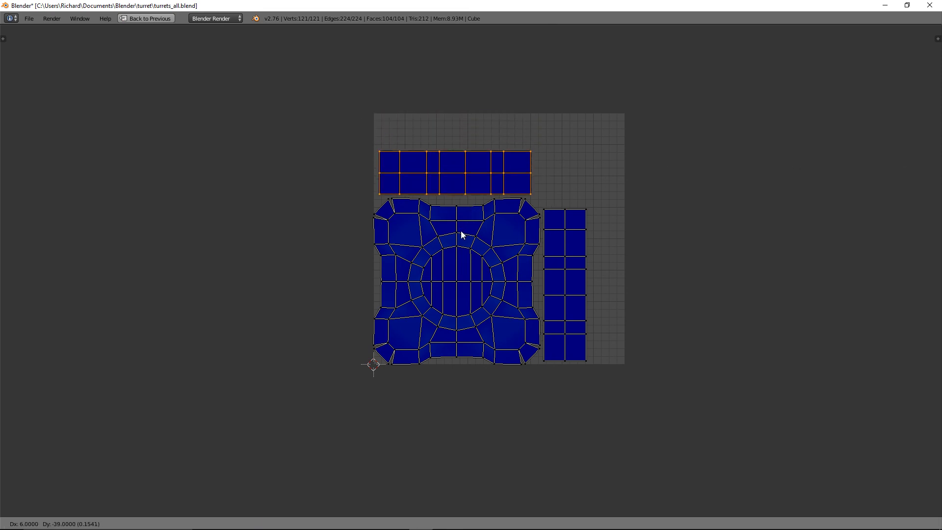
left_click(461, 234)
Step: Select all UV islands, scale them up and reposition them to fill the UV bounds
key("a")
key("a")
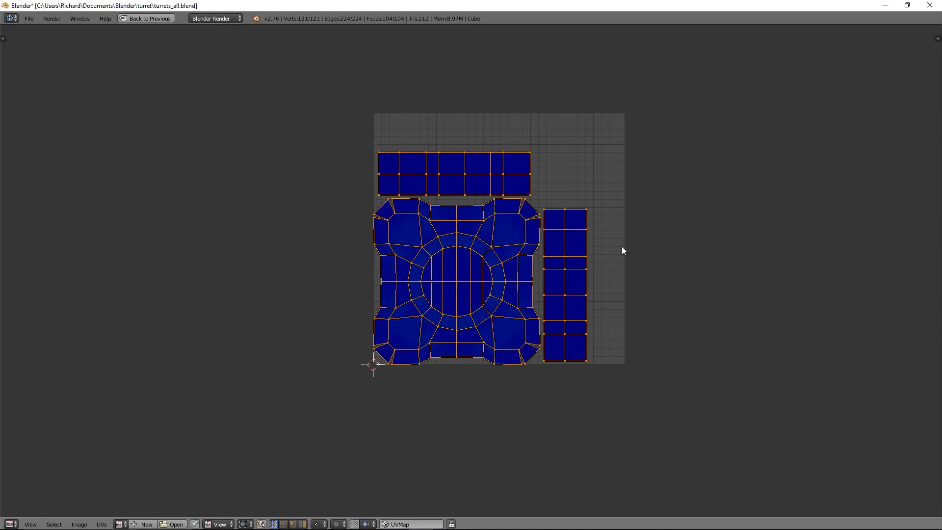
key("s")
left_click(673, 251)
key("g")
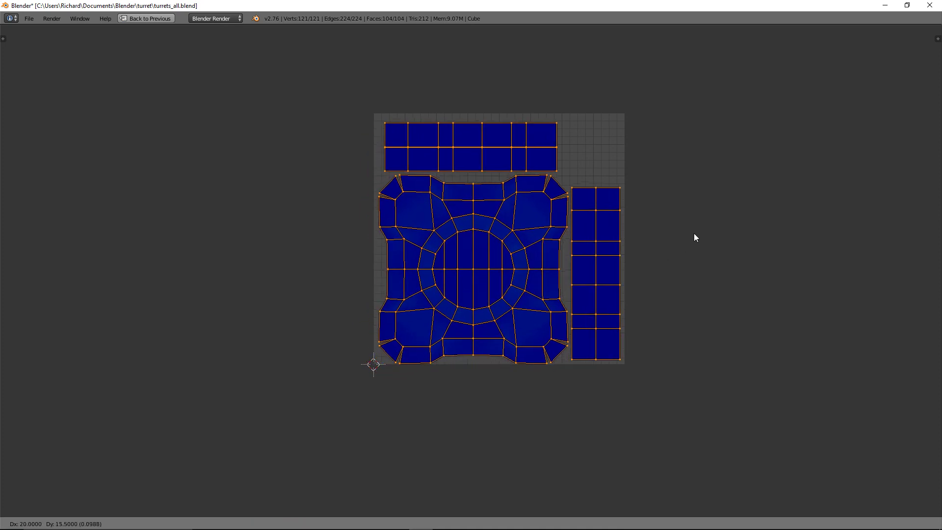
left_click(690, 232)
key("s")
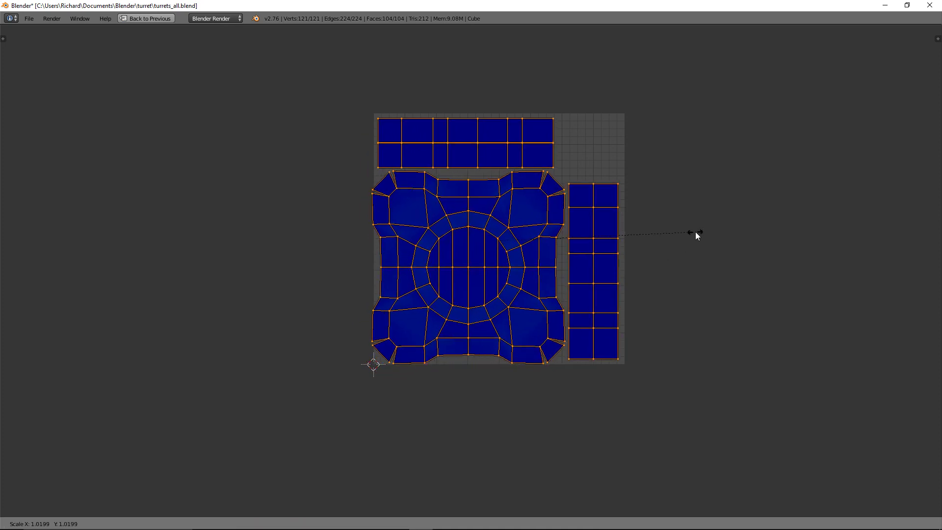
left_click(696, 233)
key("g")
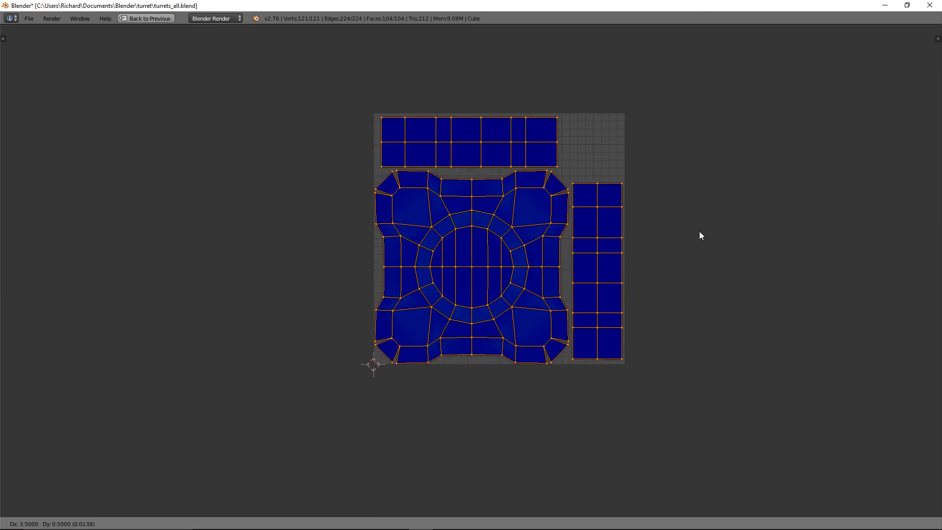
left_click(699, 231)
Step: Nudge the whole UV layout along X and Y to even out its margins within the UV bounds
scroll(699, 231, "up", 2)
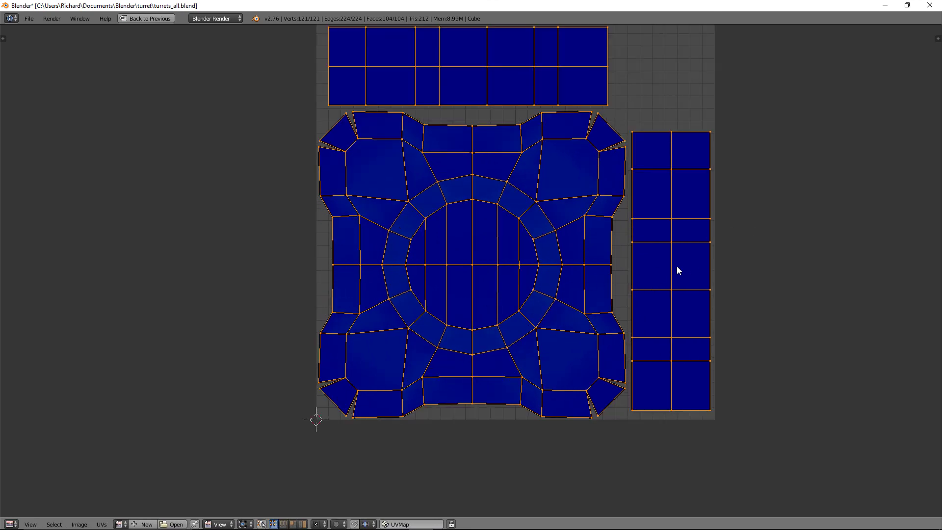
key("KP_Decimal")
key("g")
key("x")
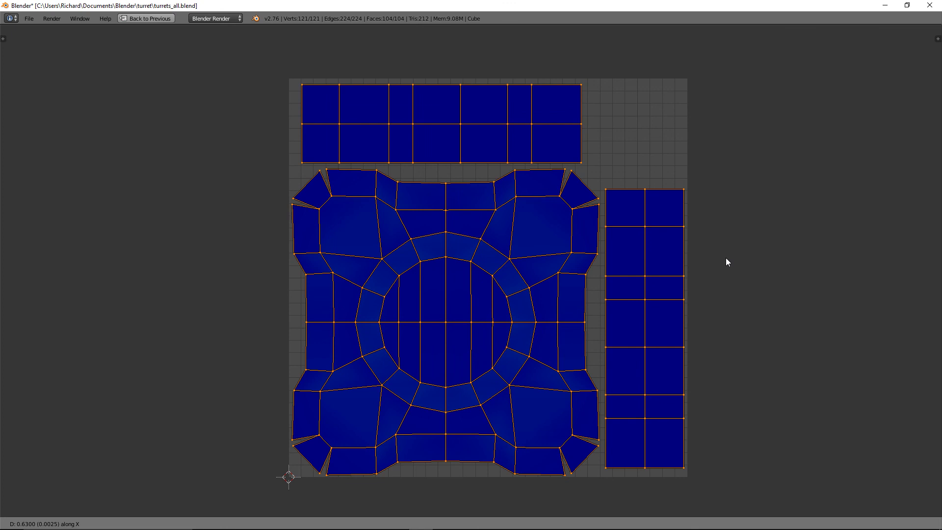
left_click(727, 262)
key("g")
key("y")
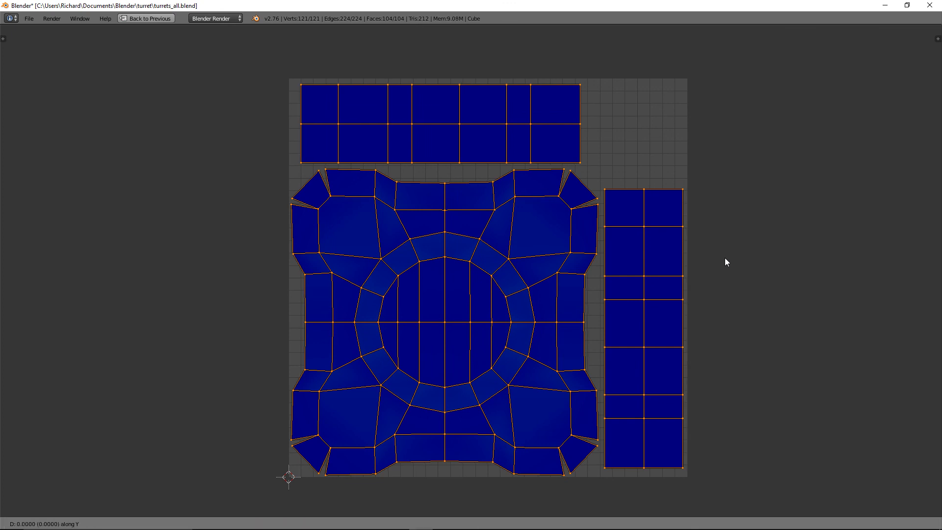
left_click(725, 257)
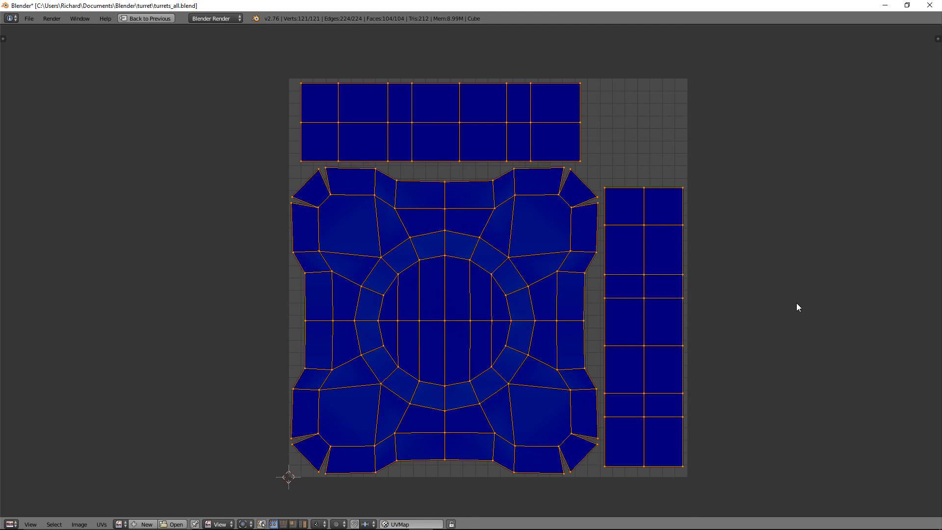
Step: Scale all UV islands by about 1.01 and shift them slightly to keep them inside the UV bounds
key("s")
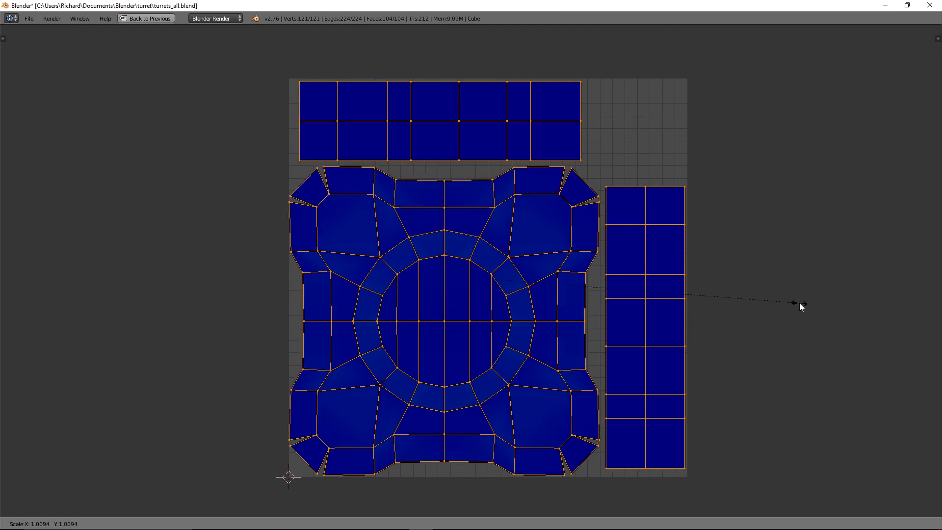
left_click(800, 302)
key("g")
left_click(801, 303)
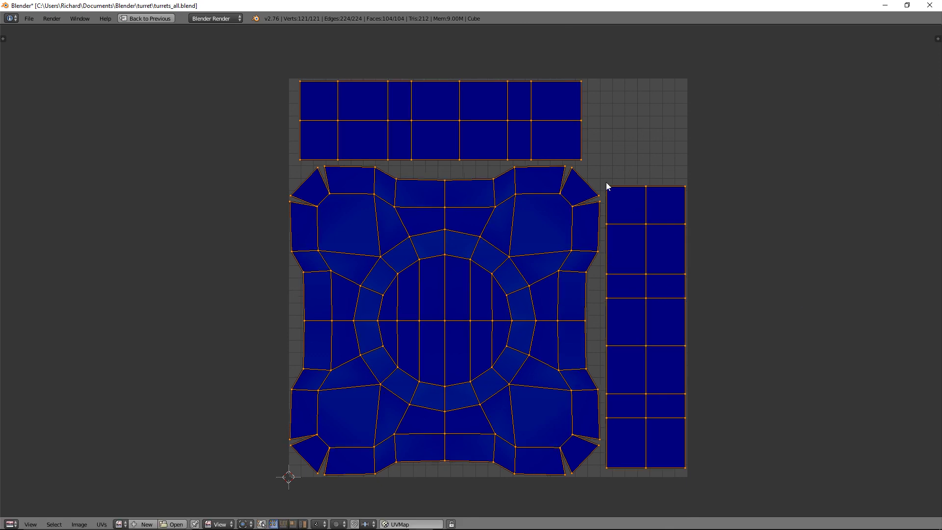
Step: Select the vertical side-strip islands and move them about 0.007 along X towards the large base island
key("a")
key("b")
left_click_drag(602, 175, 678, 198)
key("ctrl+l")
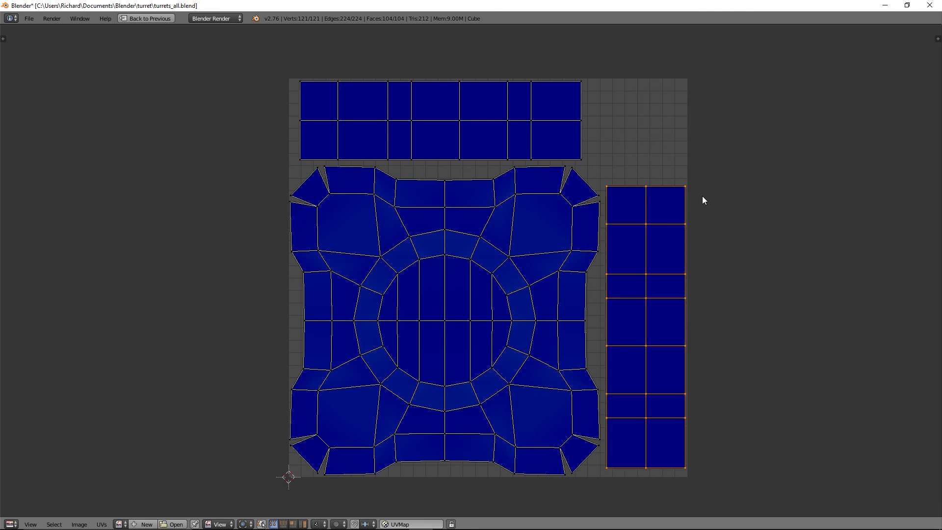
key("g")
key("x")
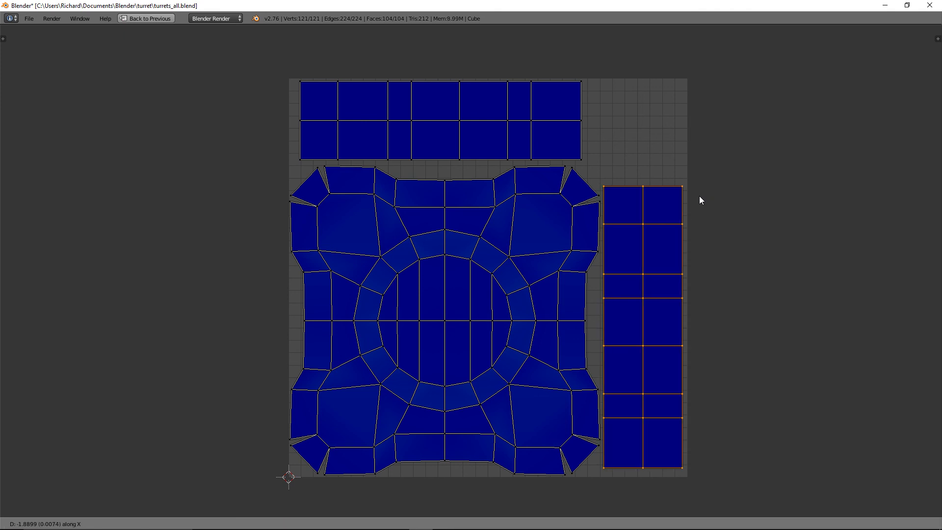
left_click(700, 197)
Step: Select all UV islands and move them 0.006 along X to balance the side margins
key("a")
key("a")
key("g")
key("x")
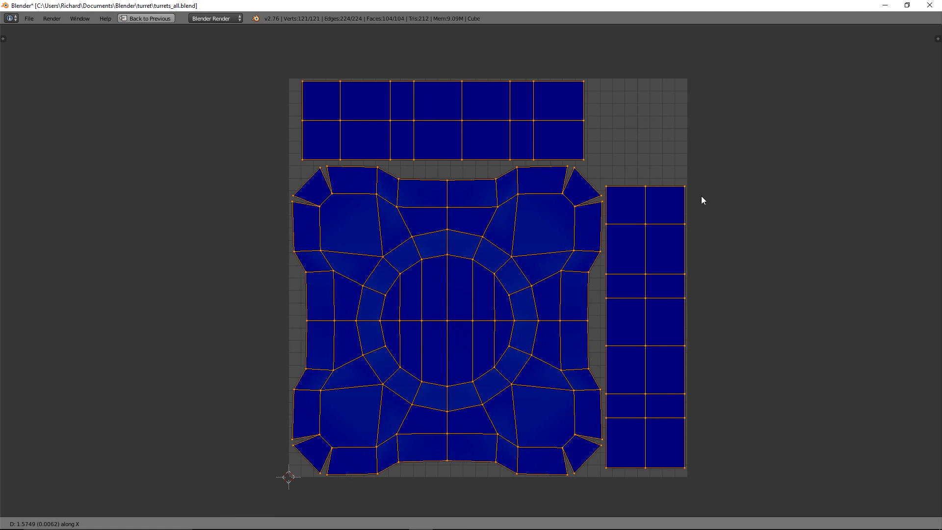
left_click(701, 196)
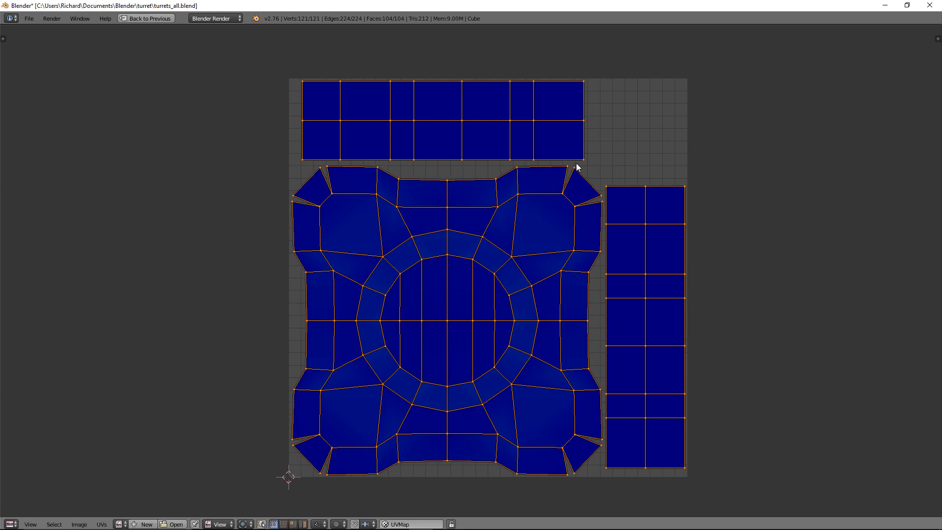
scroll(577, 166, "down", 2)
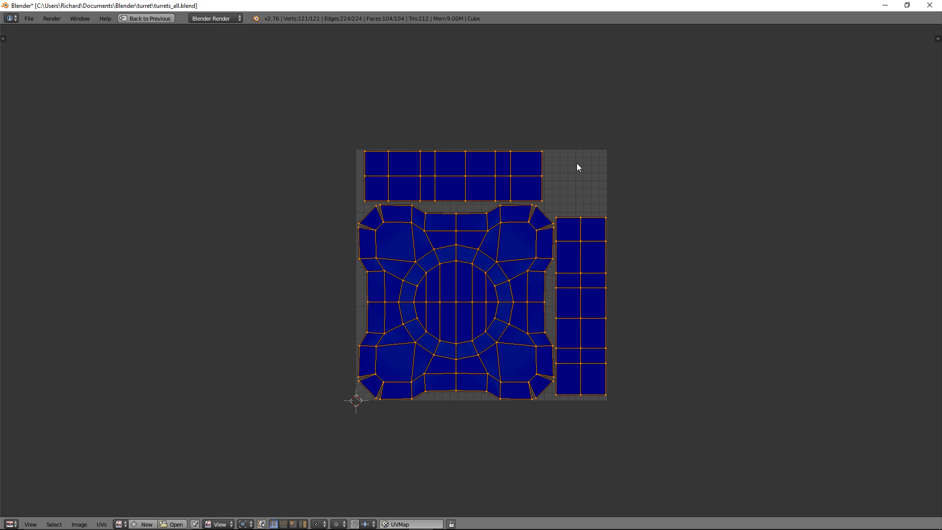
Step: Restore the full screen layout, return the turret base to Object Mode and save the file over turrets_all.blend
key("ctrl+space")
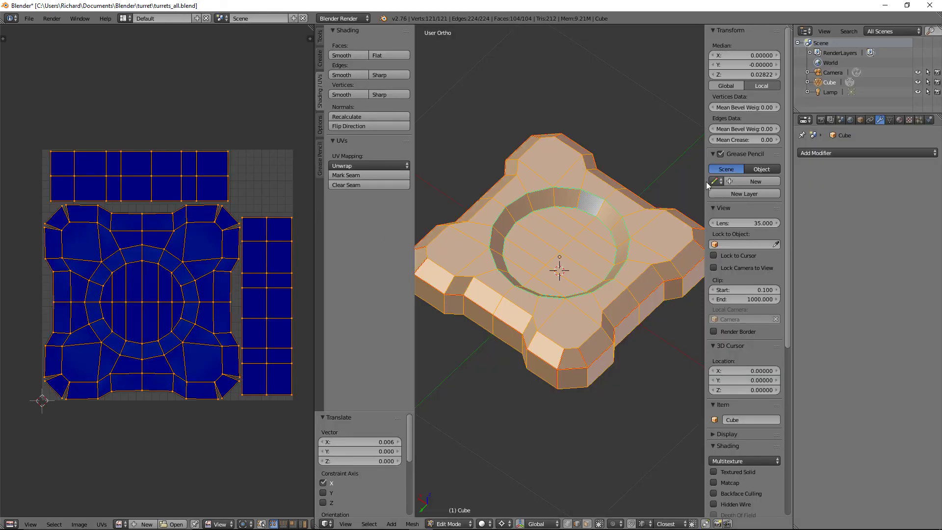
key("Tab")
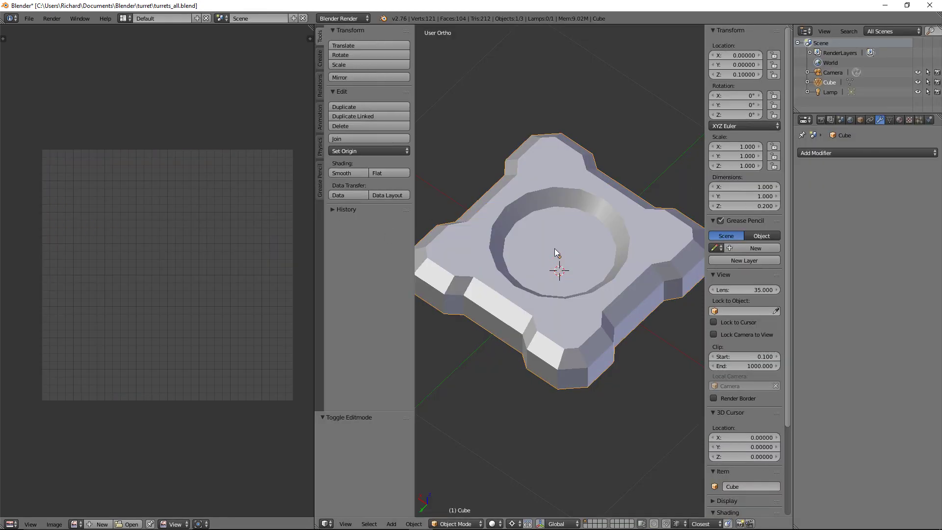
key("ctrl+s")
left_click(555, 249)
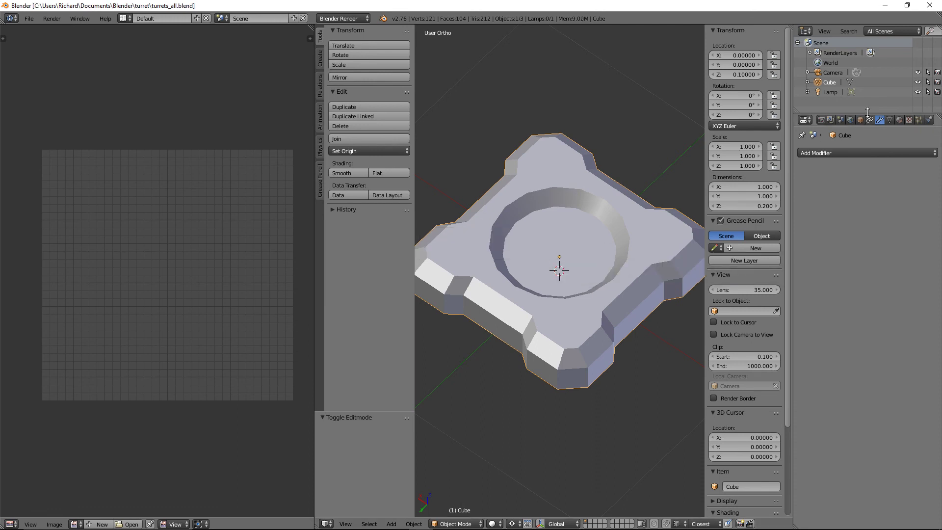
Step: Rename the Cube object to "base"
double_click(830, 82)
type("base")
key("Return")
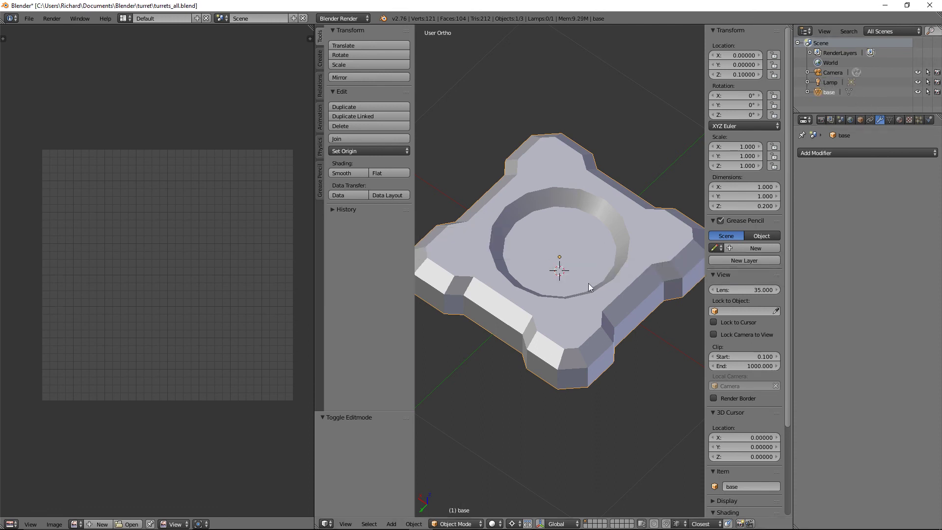
Step: Look over the finished base model and switch to Photos to view the turret image Capture.PNG
mouse_move(571, 292)
middle_mouse_down()
mouse_move(566, 303)
mouse_move(572, 290)
mouse_move(549, 298)
mouse_move(565, 289)
middle_mouse_up()
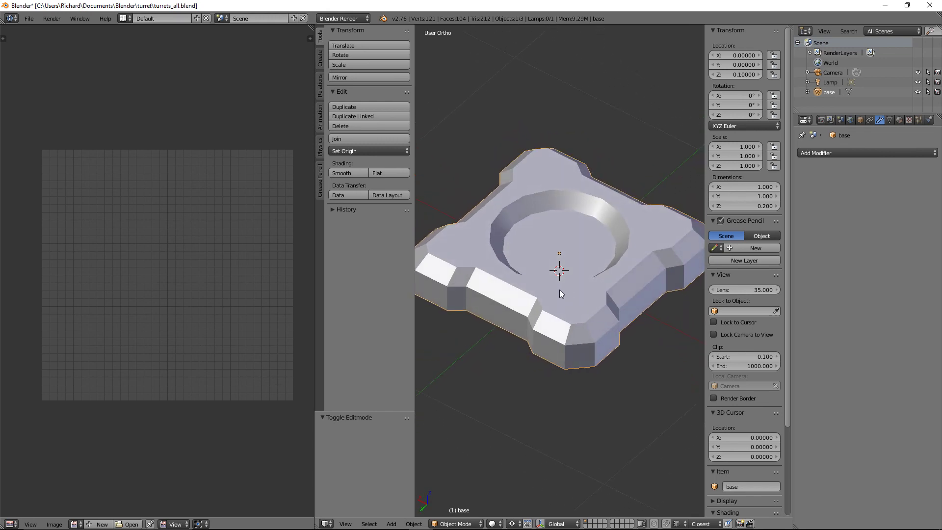
middle_click_drag(573, 222, 569, 304)
mouse_move(400, 524)
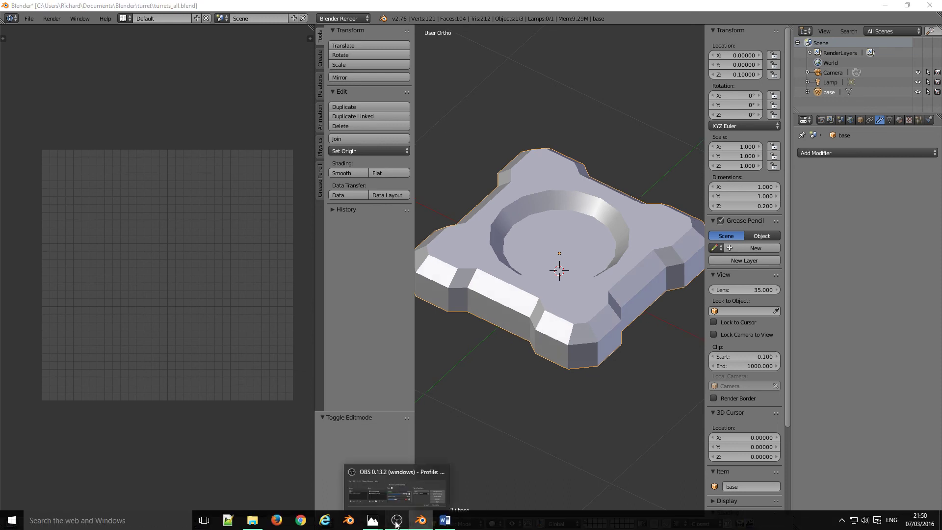
left_click(398, 522)
mouse_move(377, 522)
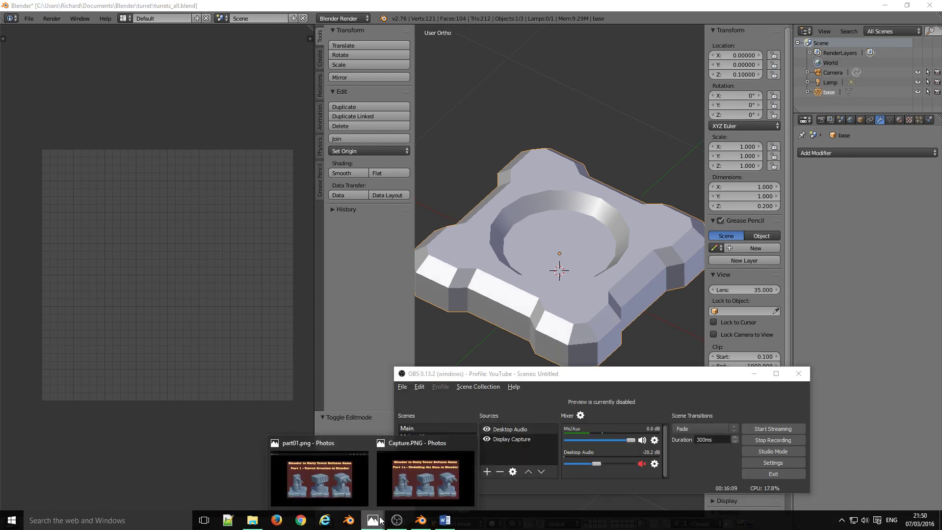
left_click(414, 482)
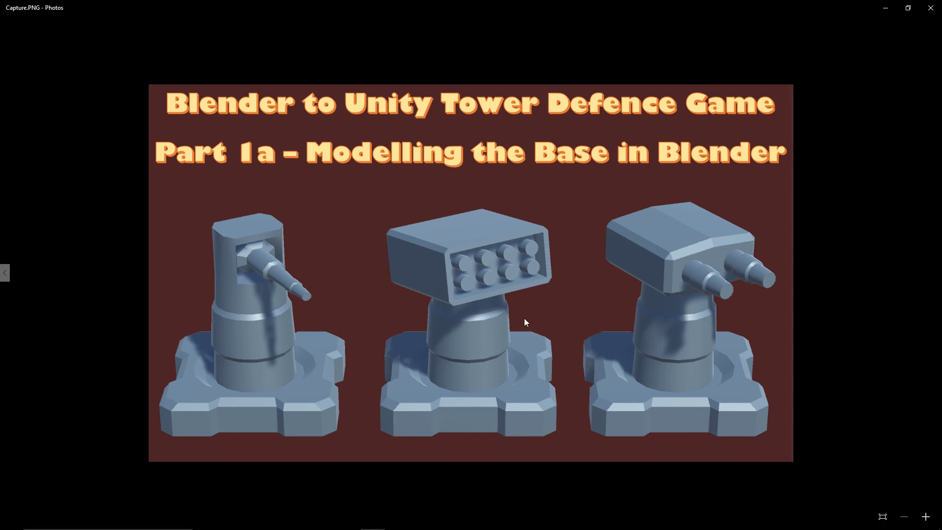